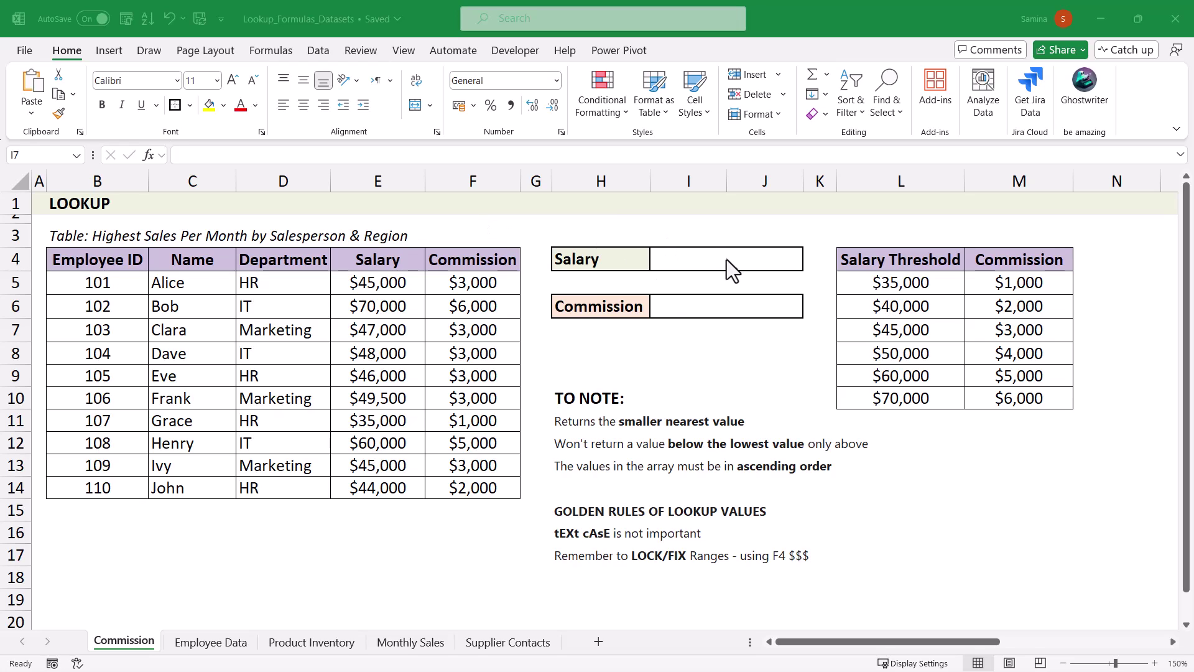
Enter a salary of 35000 in the Salary cell I4
{"action": "key", "text": "alt+Tab"}
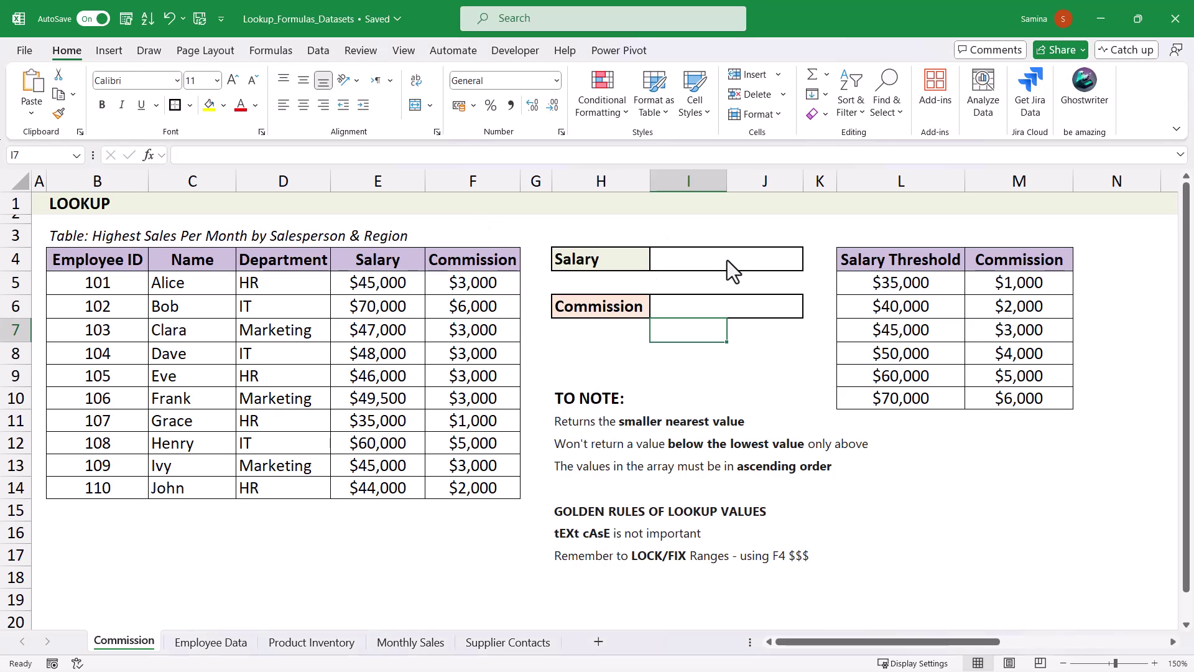
{"action": "left_click", "coordinate": [669, 306]}
{"action": "left_click", "coordinate": [691, 256]}
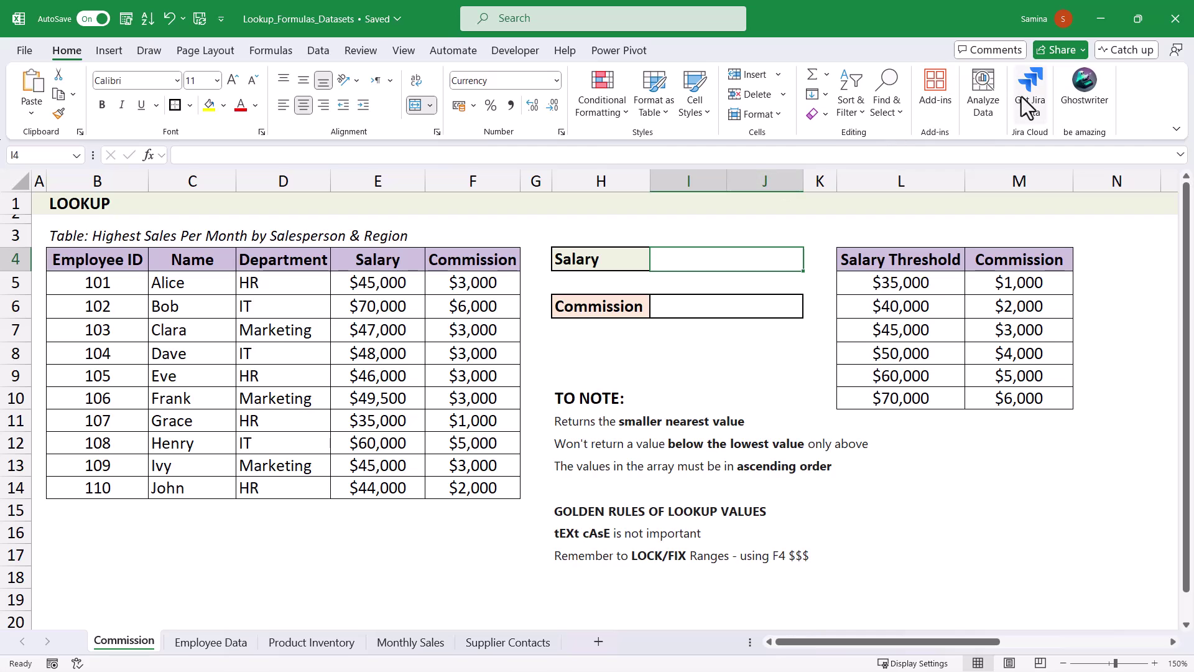
{"action": "type", "text": "35000"}
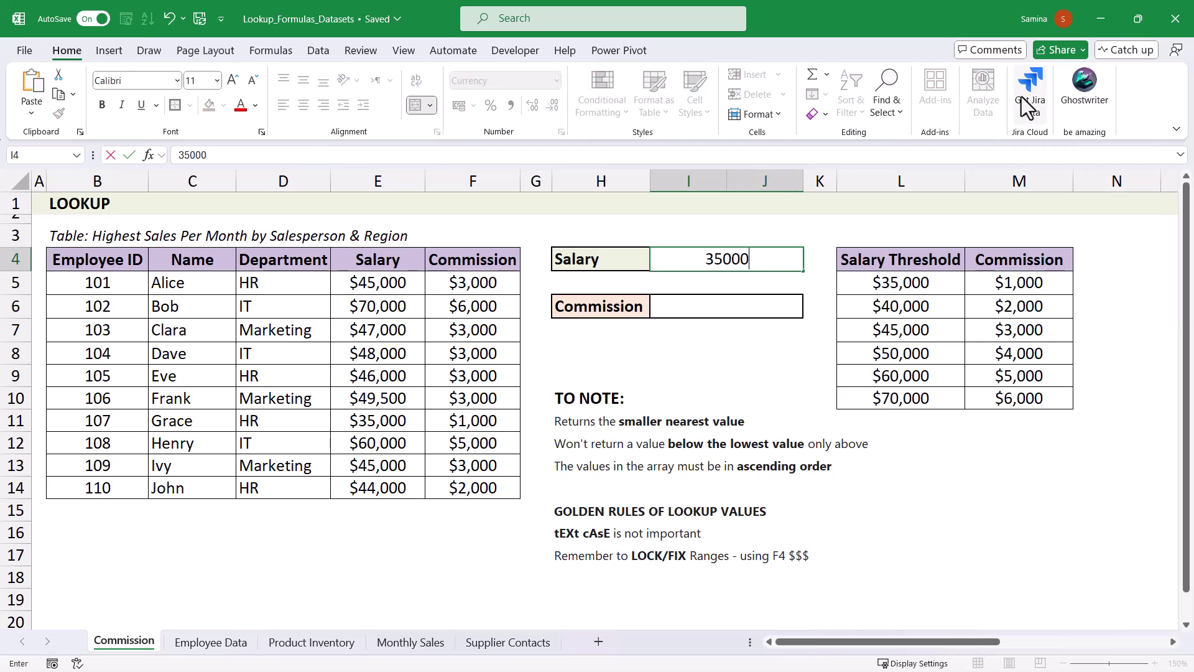
{"action": "key", "text": "Return"}
Put =LOOKUP(I4,L5:M10) in Commission cell I6, returning $1,000
{"action": "left_click", "coordinate": [666, 308]}
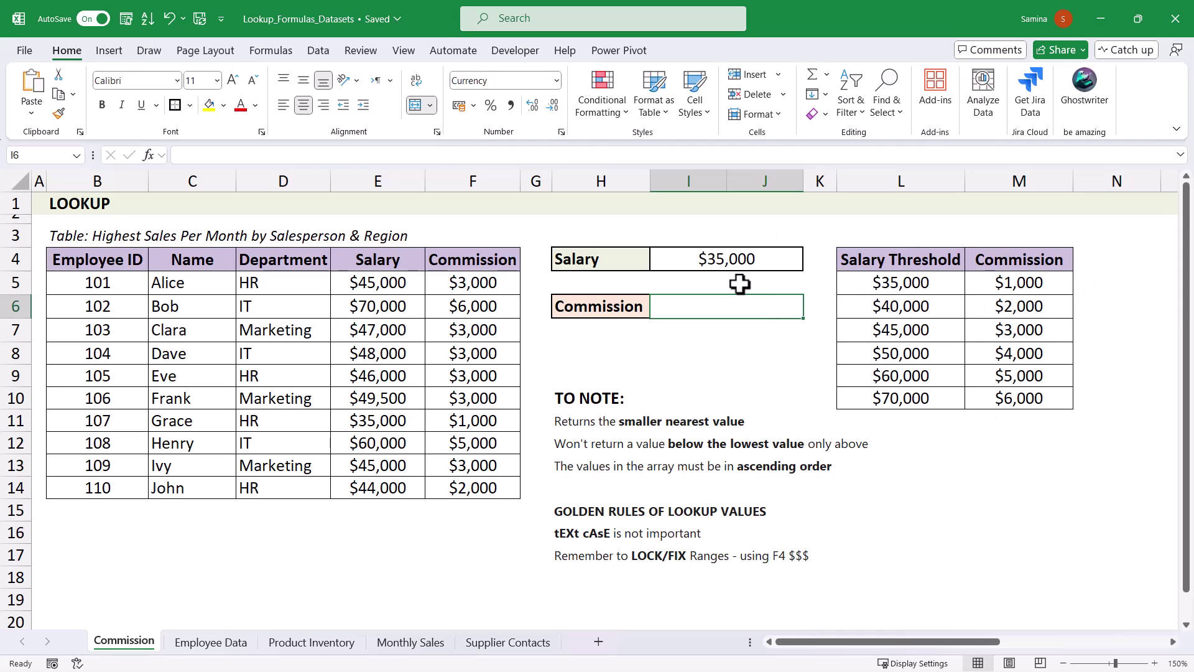
{"action": "type", "text": "=lo"}
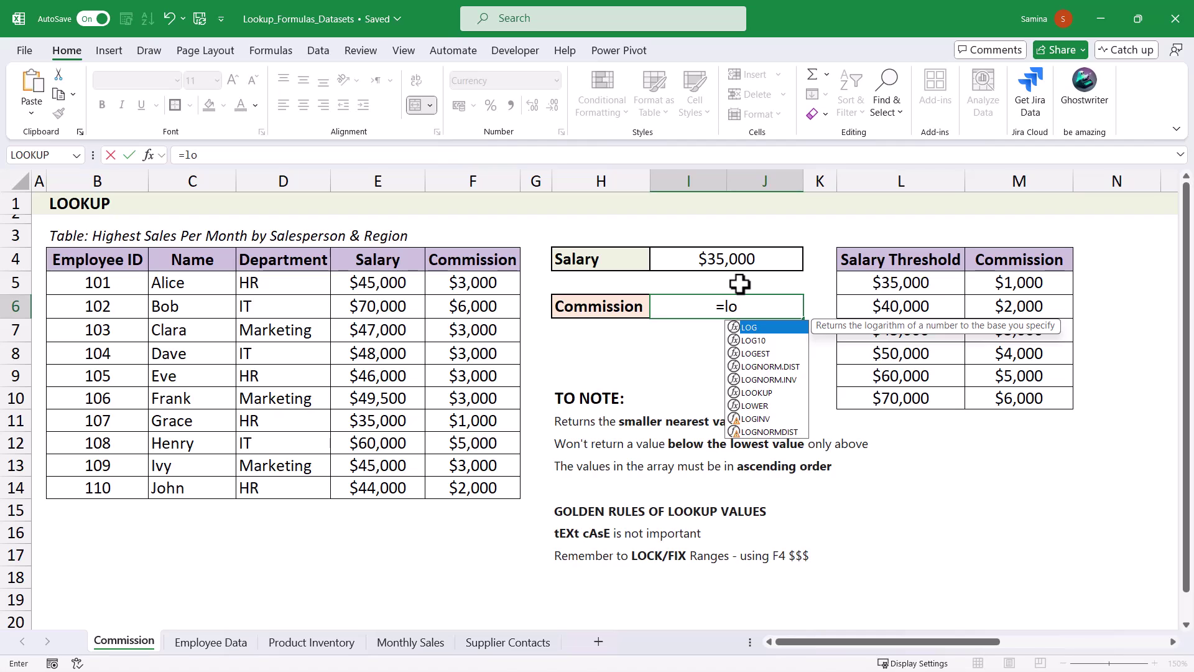
{"action": "type", "text": "ok"}
{"action": "key", "text": "Tab"}
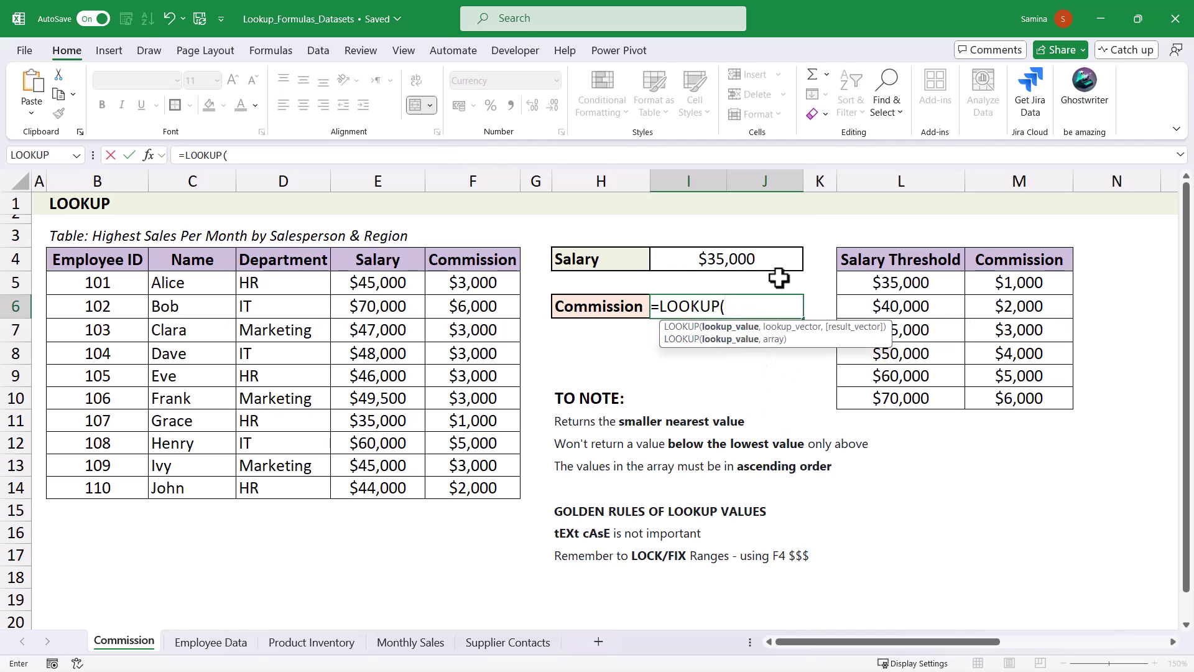
{"action": "left_click", "coordinate": [746, 260]}
{"action": "type", "text": ","}
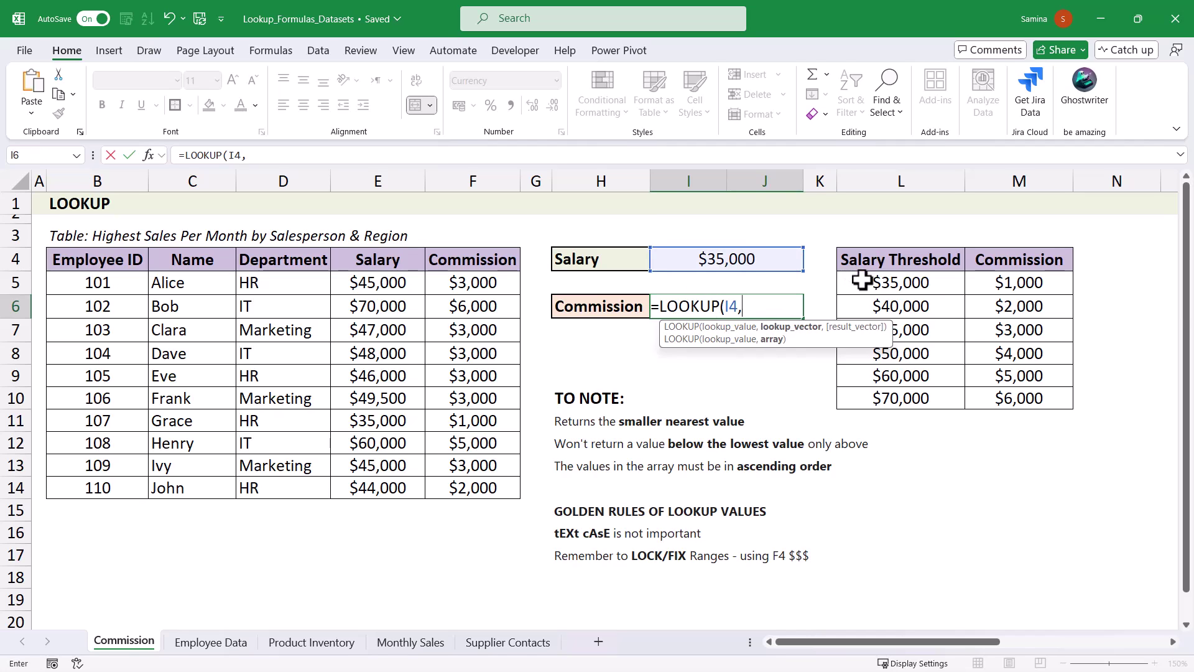
{"action": "left_click_drag", "start_coordinate": [862, 280], "coordinate": [1029, 395]}
{"action": "type", "text": ")"}
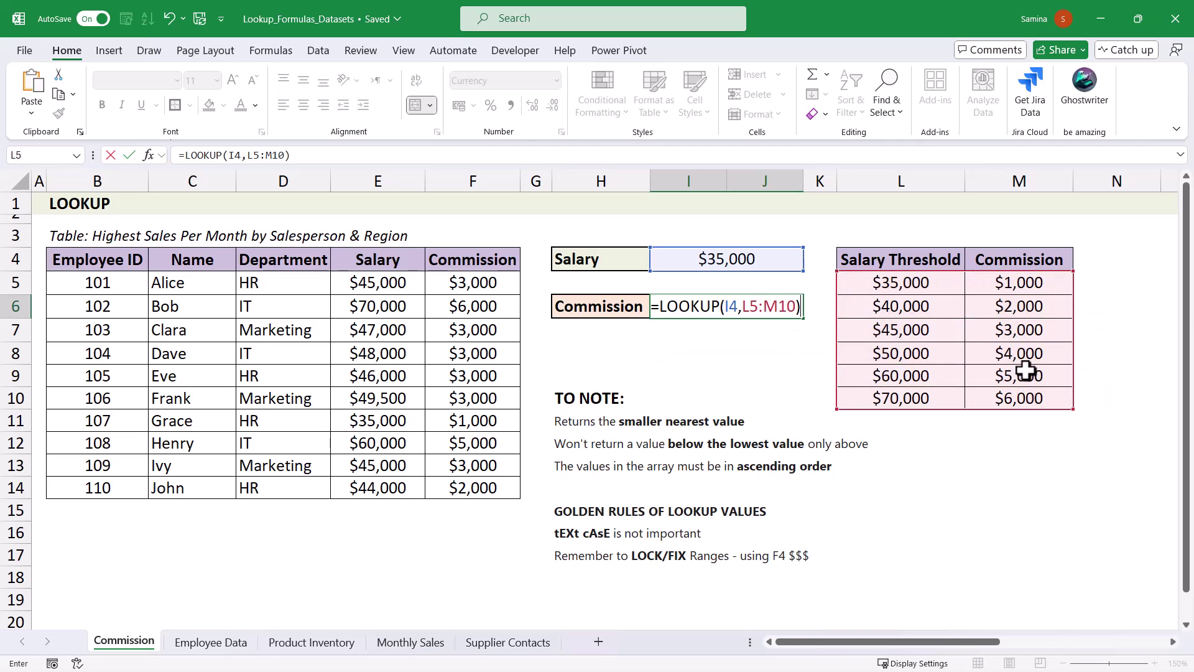
{"action": "key", "text": "ctrl+Return"}
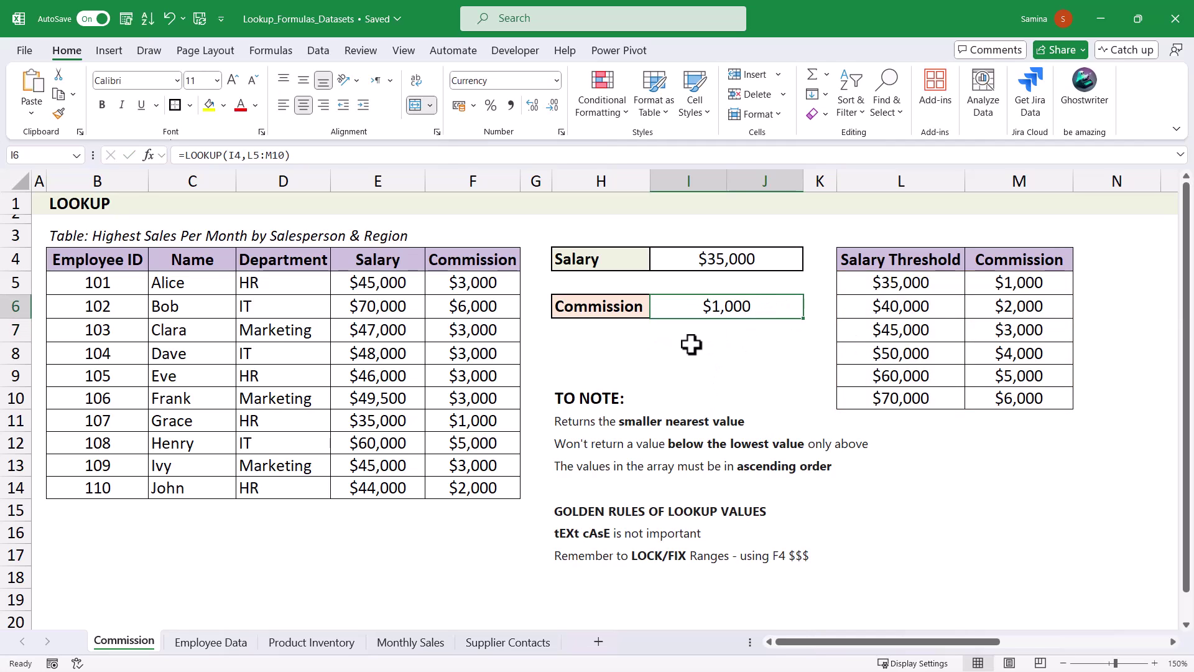
Try salaries of $36,000 and then $40,000 in I4
{"action": "left_click", "coordinate": [709, 255]}
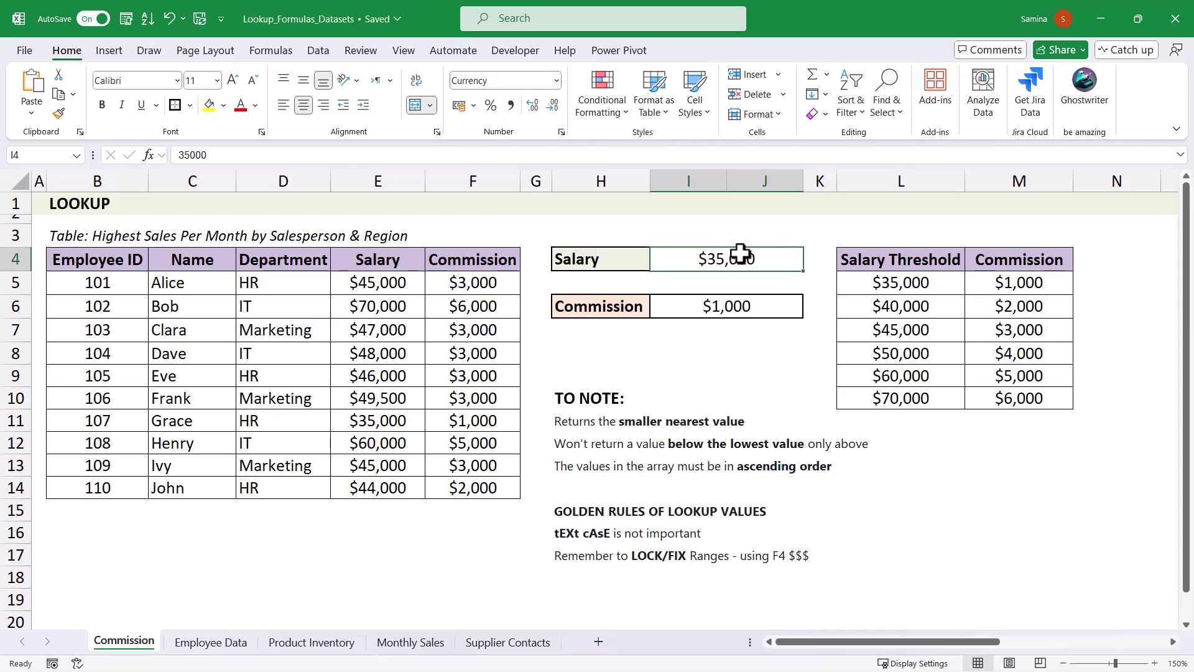
{"action": "type", "text": "36,000"}
{"action": "key", "text": "Return"}
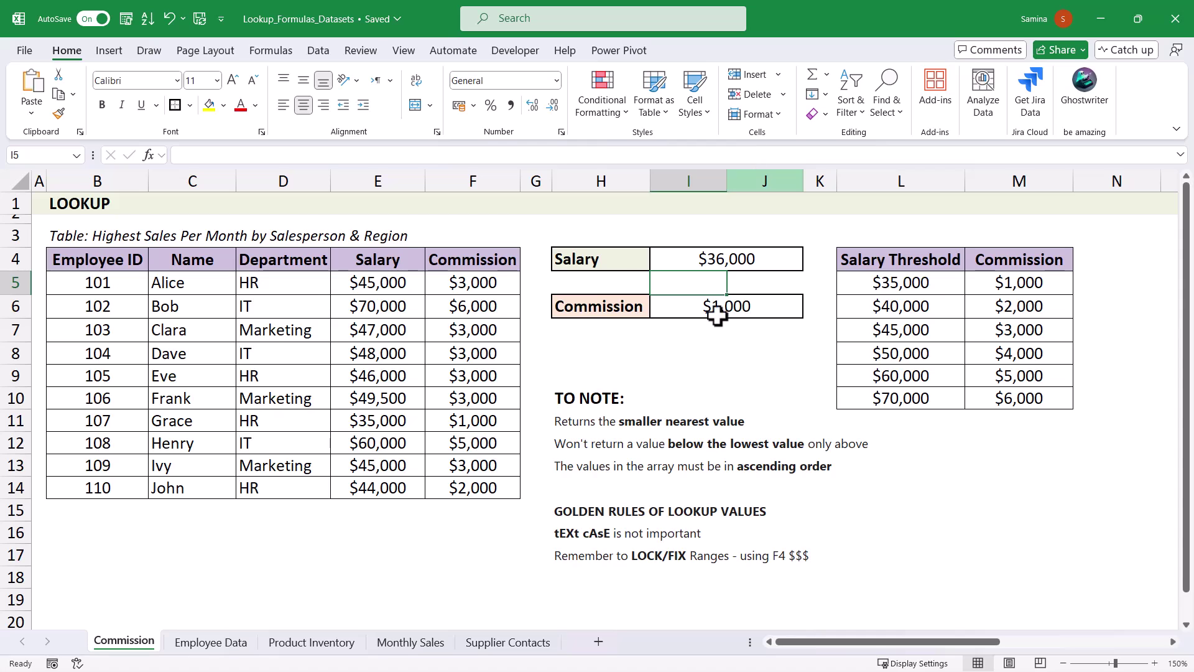
{"action": "left_click", "coordinate": [728, 265]}
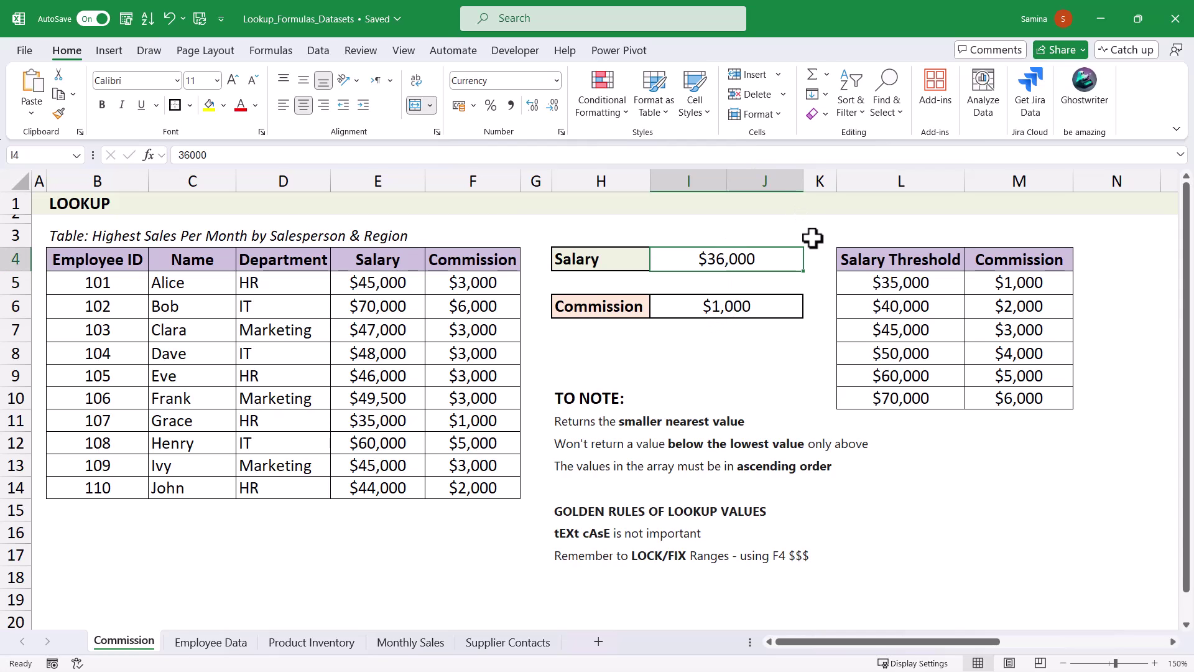
{"action": "type", "text": "40"}
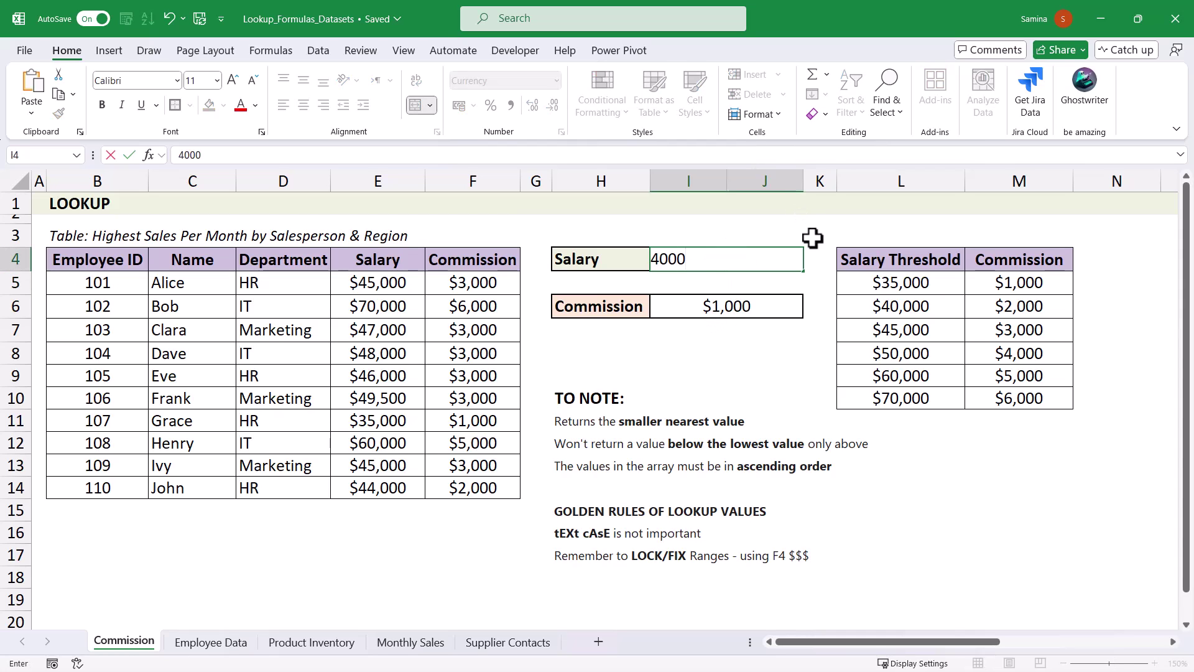
{"action": "key", "text": "Return"}
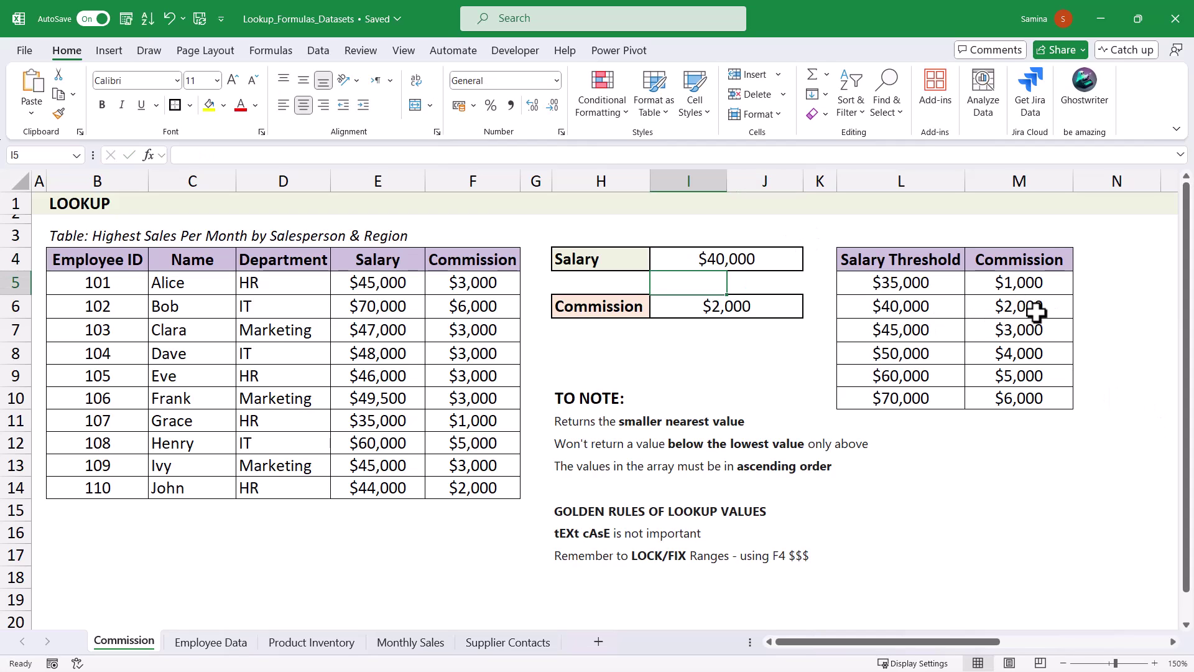
Cancel a stray Commission entry and set the salary to $80,000, giving $6,000 commission
{"action": "left_click", "coordinate": [740, 303]}
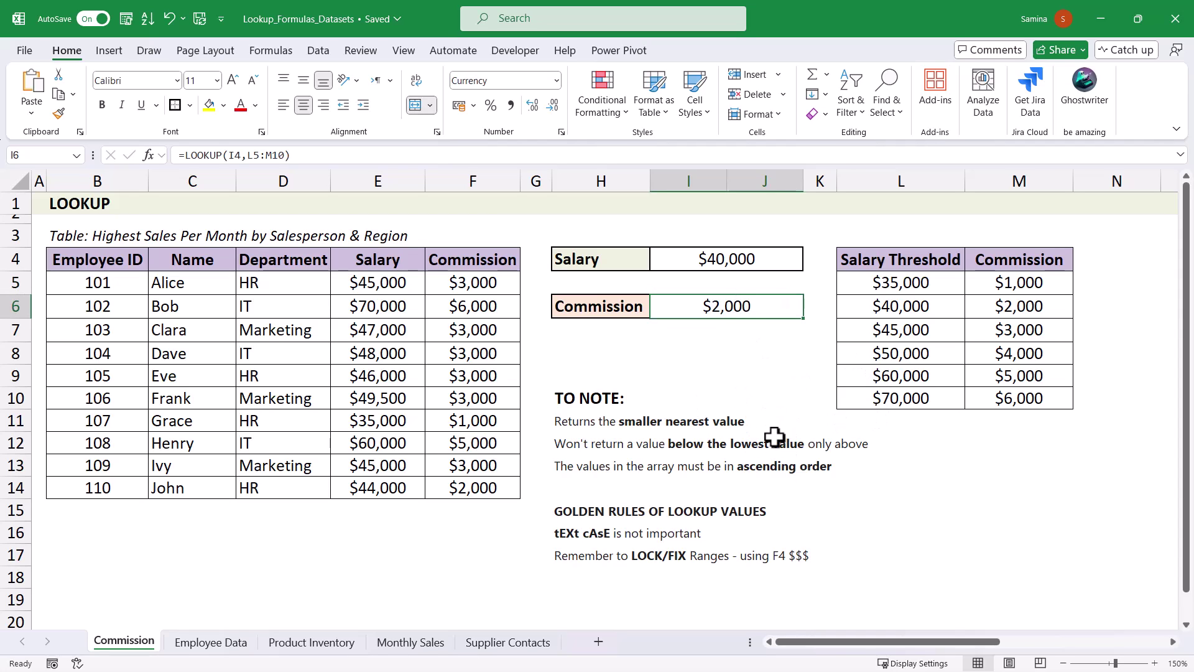
{"action": "type", "text": "800"}
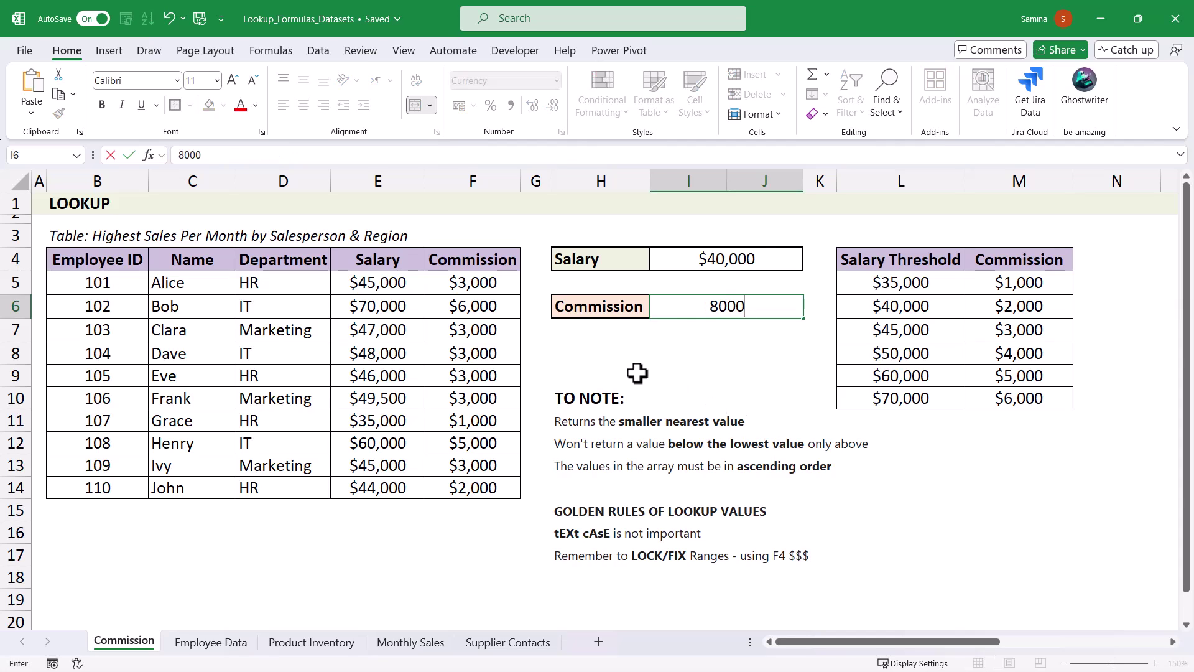
{"action": "key", "text": "Escape"}
{"action": "left_click", "coordinate": [771, 258]}
{"action": "type", "text": "80,0"}
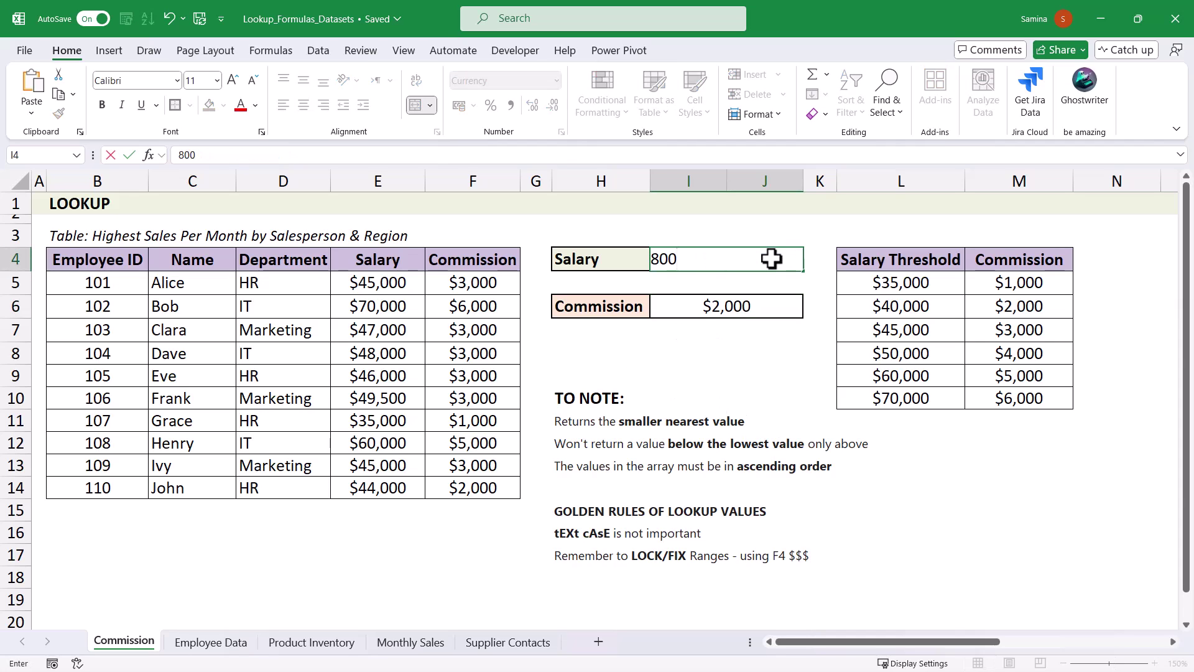
{"action": "type", "text": "0"}
{"action": "key", "text": "Return"}
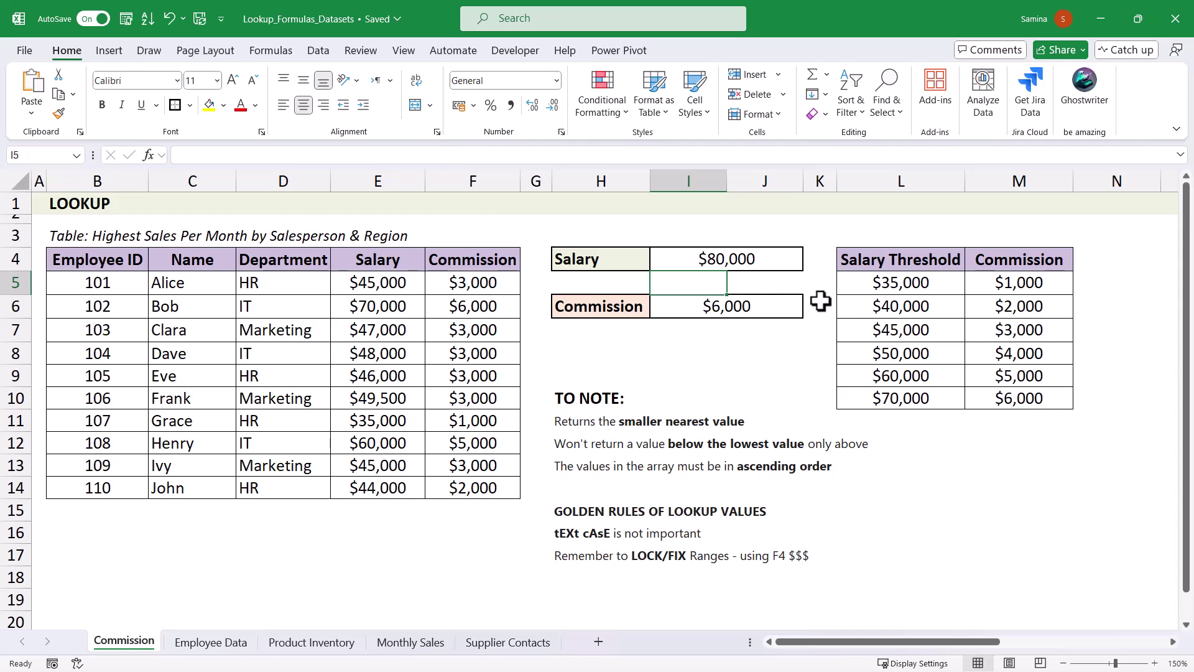
Set the salary to $30,000 and check the resulting #N/A commission
{"action": "left_click", "coordinate": [699, 255]}
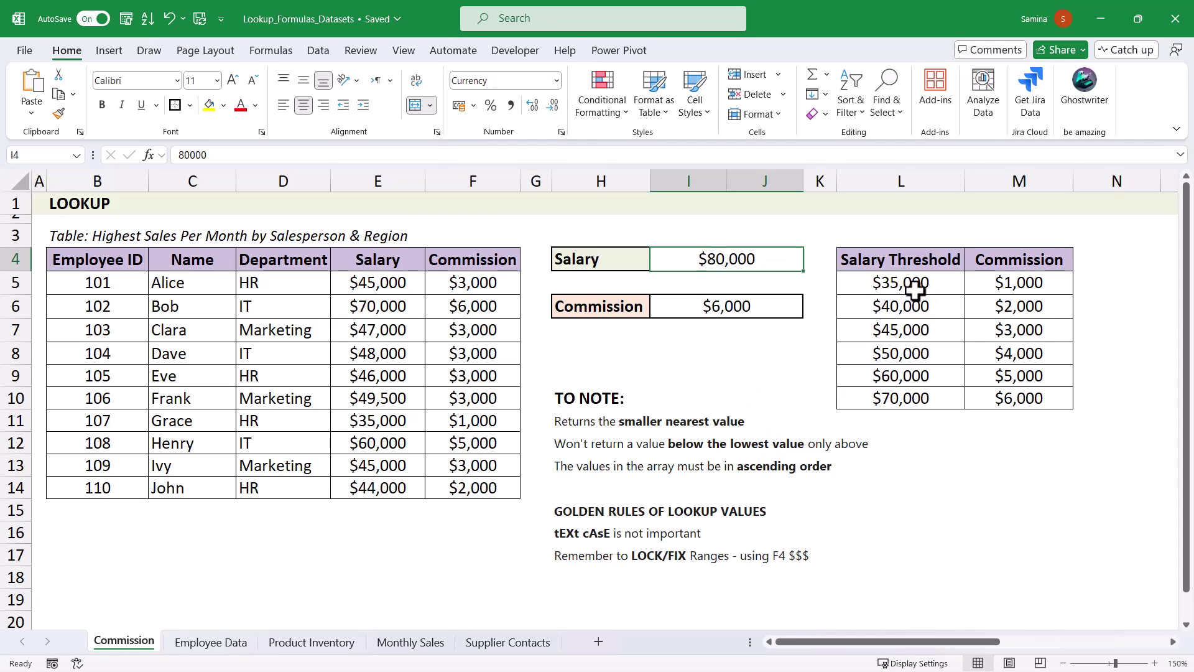
{"action": "type", "text": "30"}
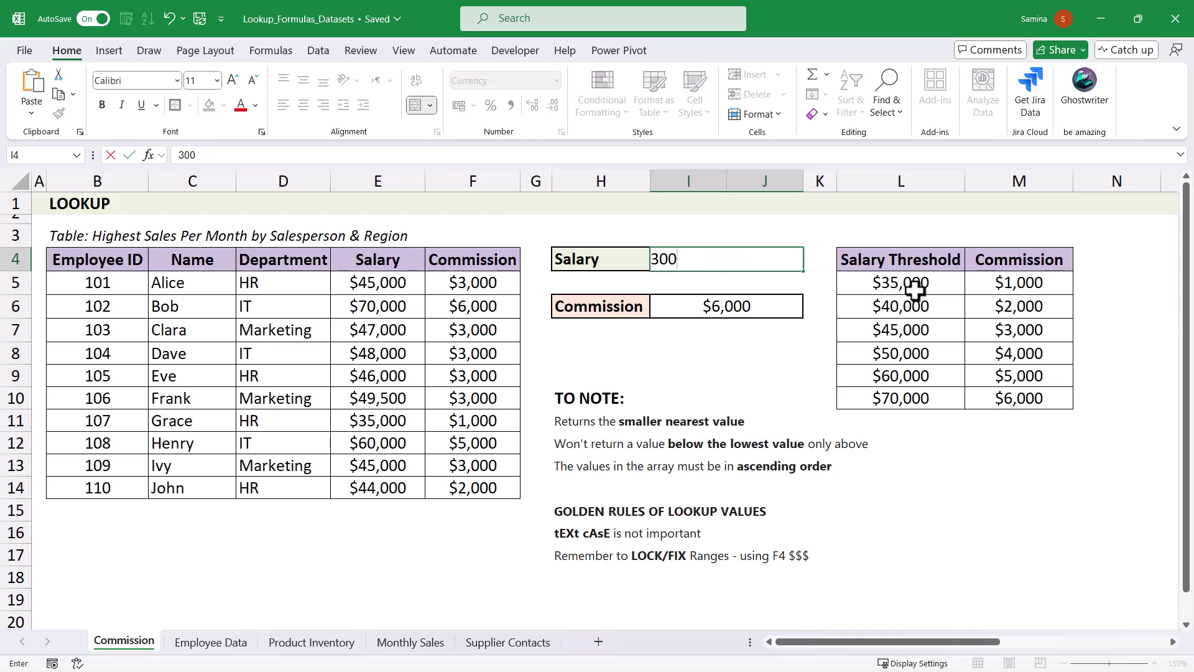
{"action": "key", "text": "Return"}
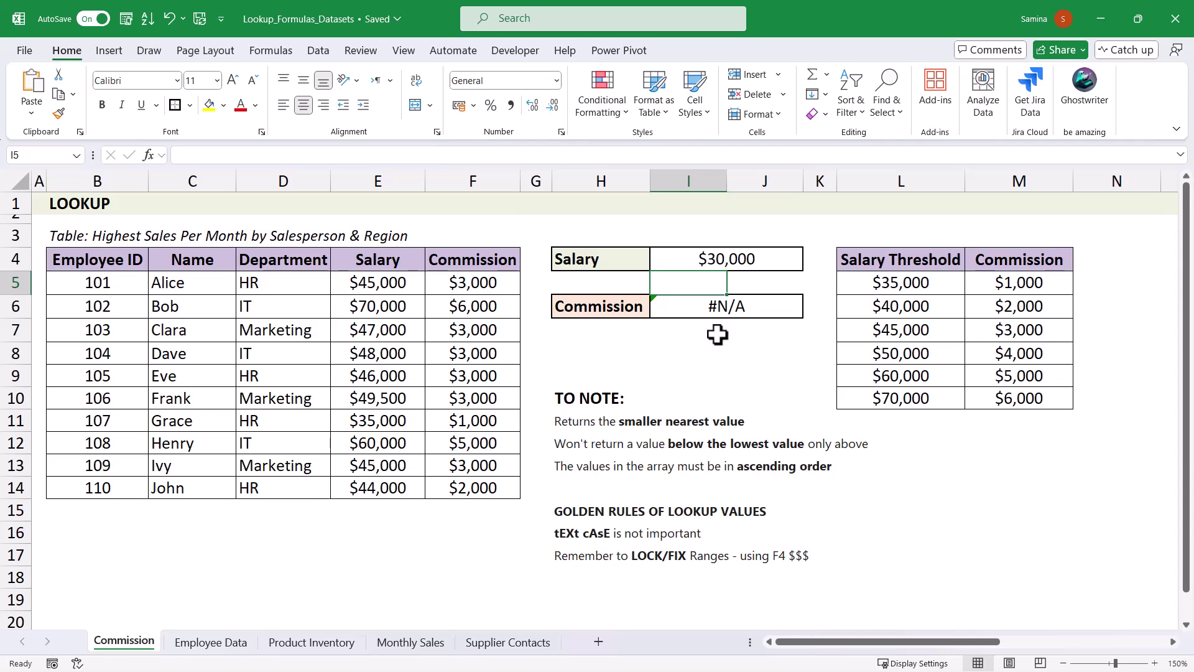
{"action": "left_click", "coordinate": [715, 309]}
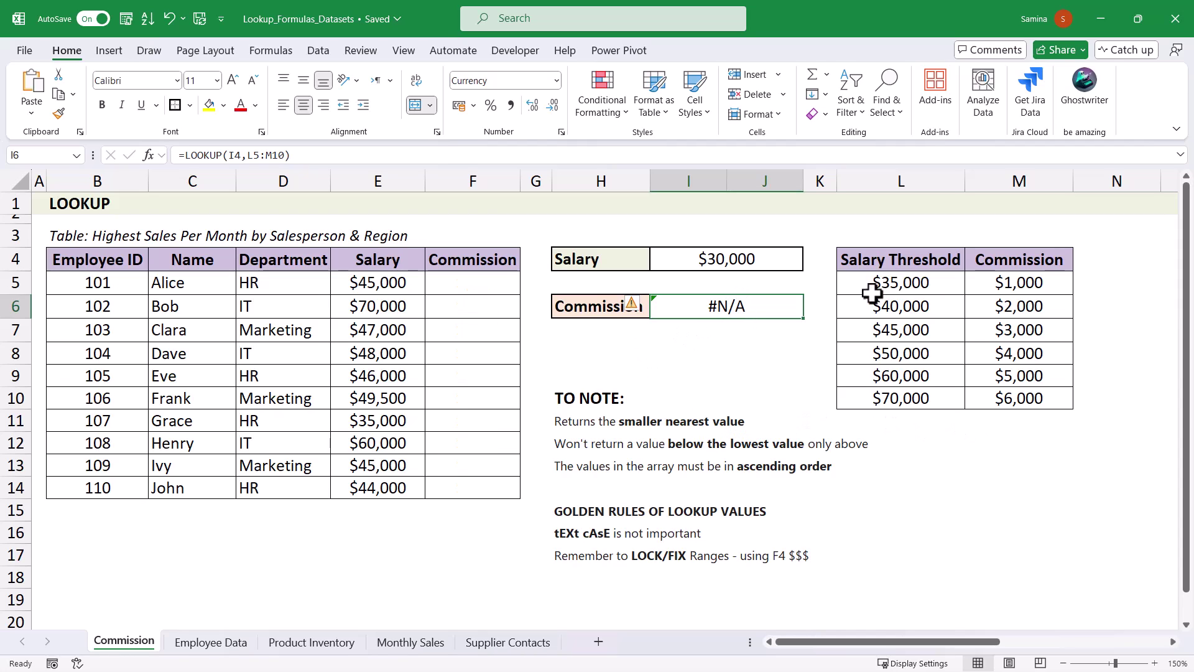
Compare against the lowest salary threshold, then move to table Commission cell F5
{"action": "left_click", "coordinate": [901, 292]}
{"action": "left_click", "coordinate": [715, 265]}
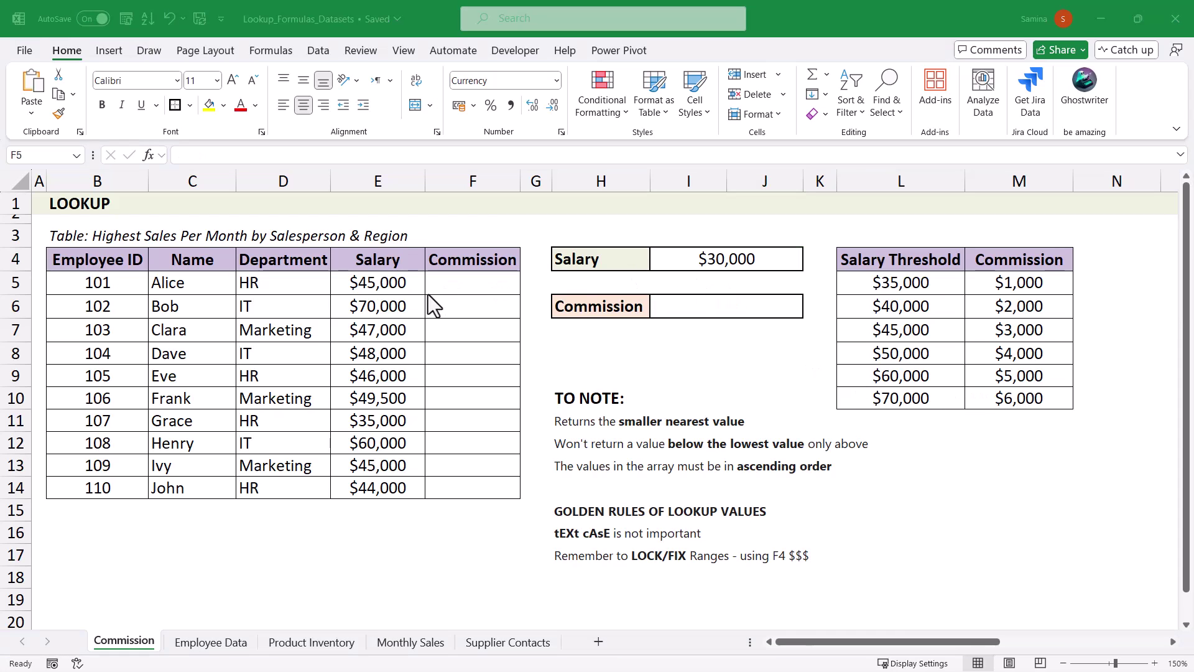
{"action": "left_click", "coordinate": [442, 285]}
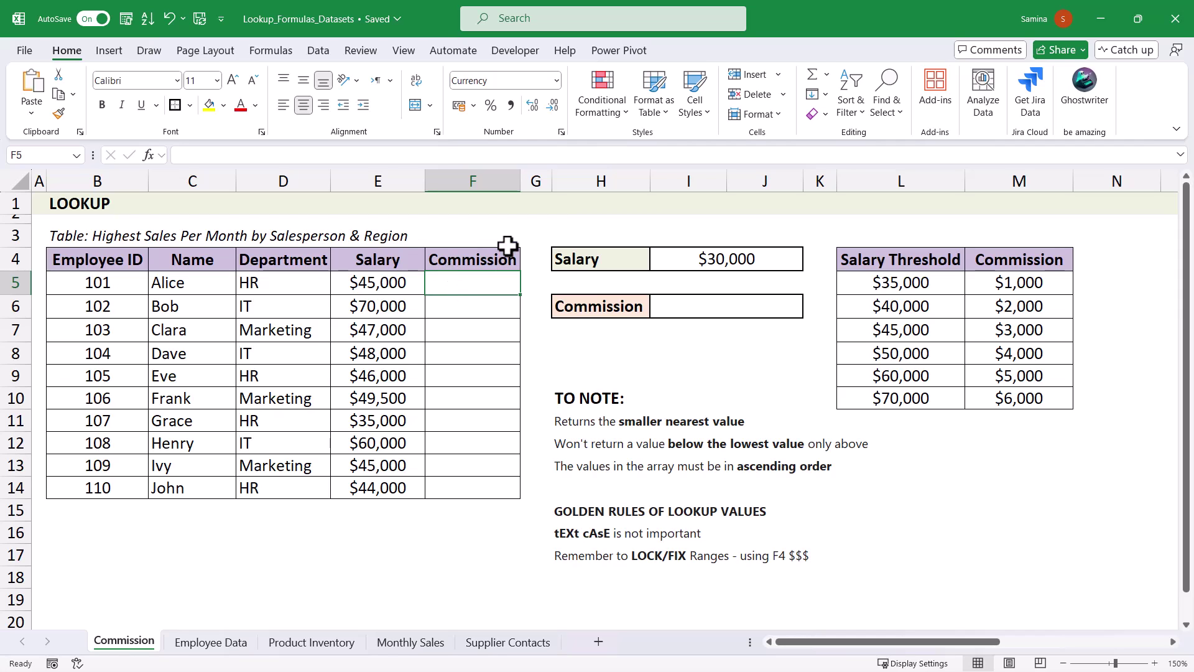
Enter =LOOKUP(E5,L5:M10) in F5
{"action": "type", "text": "=lok"}
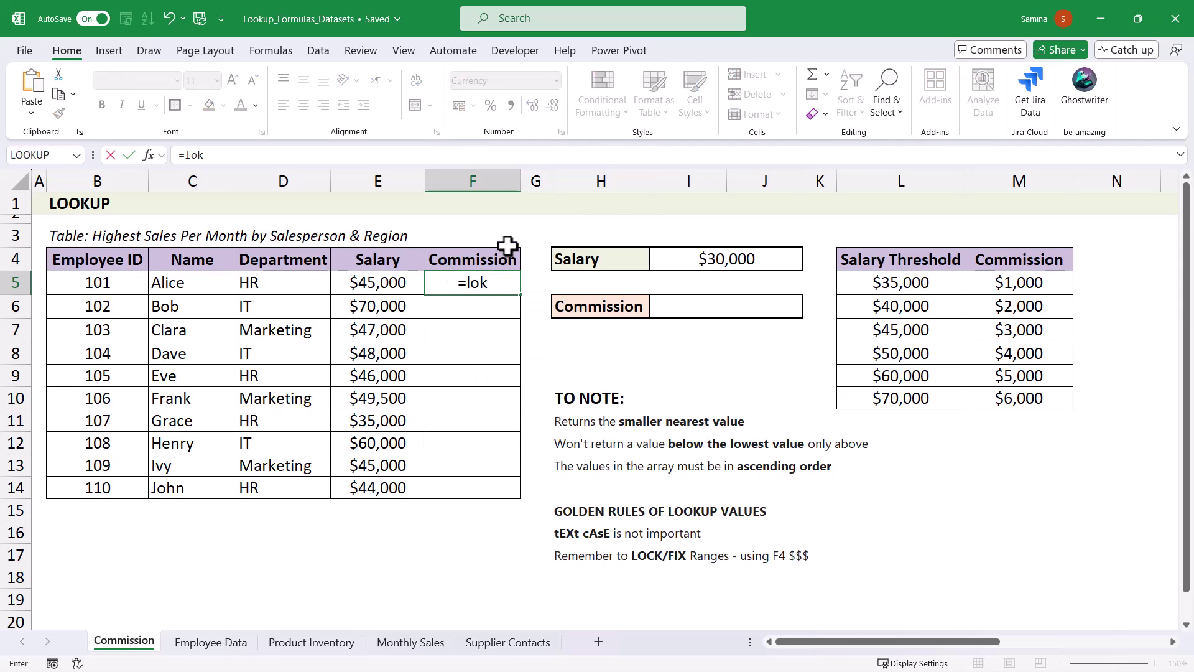
{"action": "key", "text": "BackSpace"}
{"action": "type", "text": "o"}
{"action": "key", "text": "Tab"}
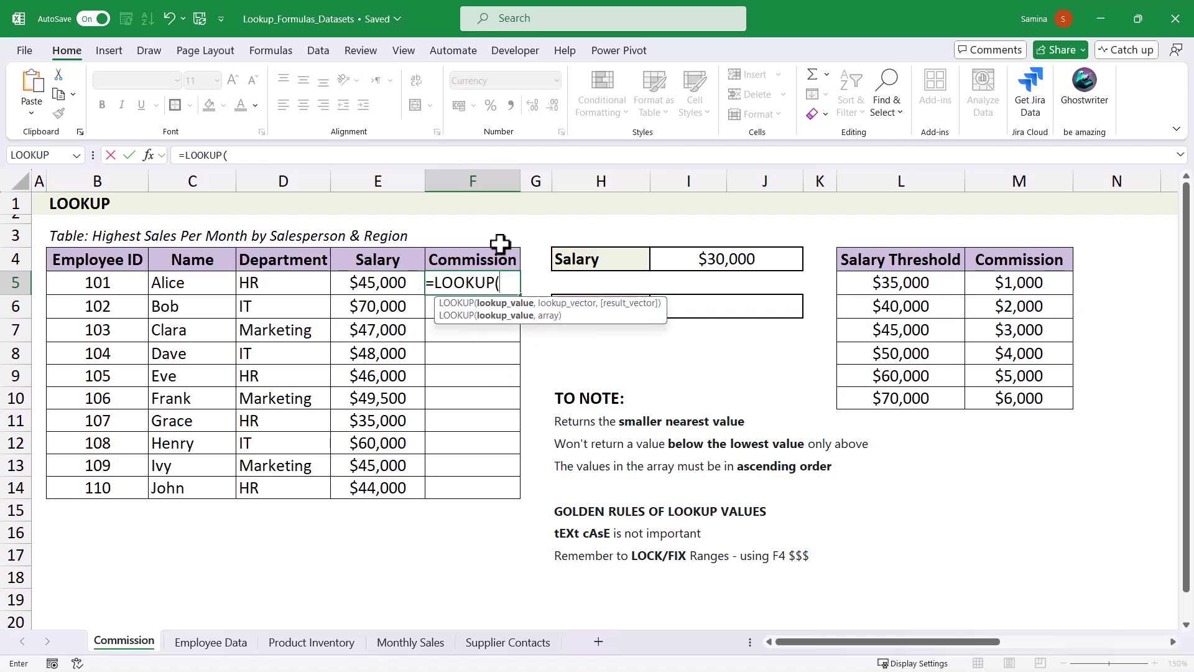
{"action": "left_click", "coordinate": [363, 278]}
{"action": "type", "text": ","}
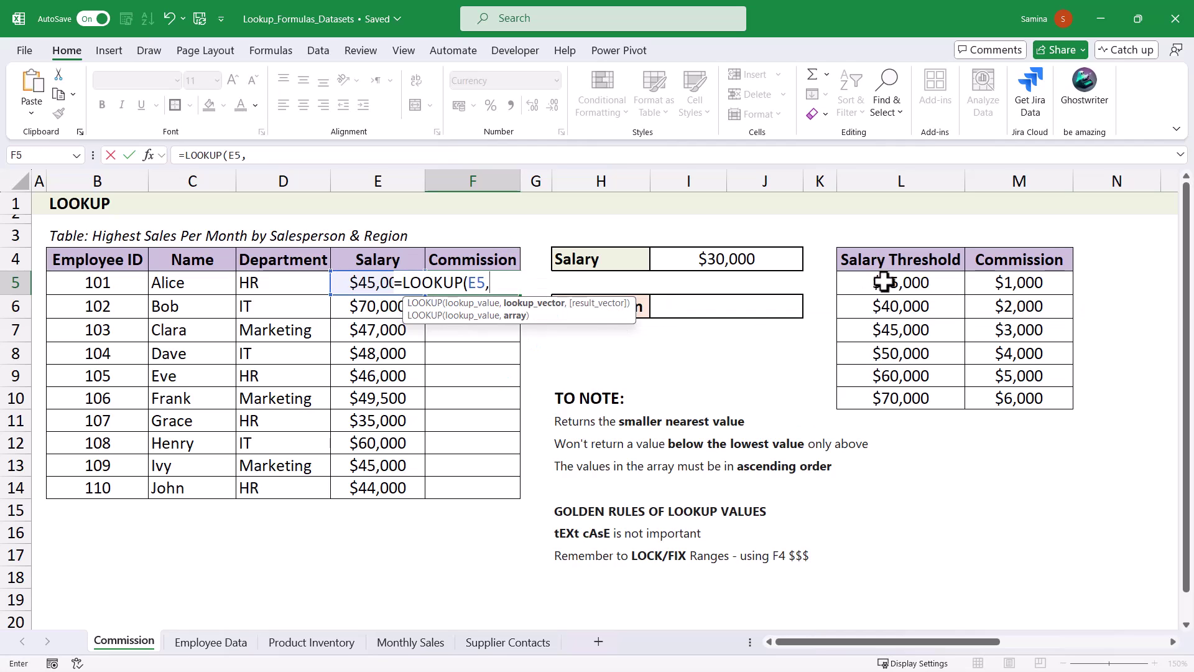
{"action": "left_click_drag", "start_coordinate": [886, 281], "coordinate": [1022, 401]}
{"action": "type", "text": ")"}
{"action": "key", "text": "Return"}
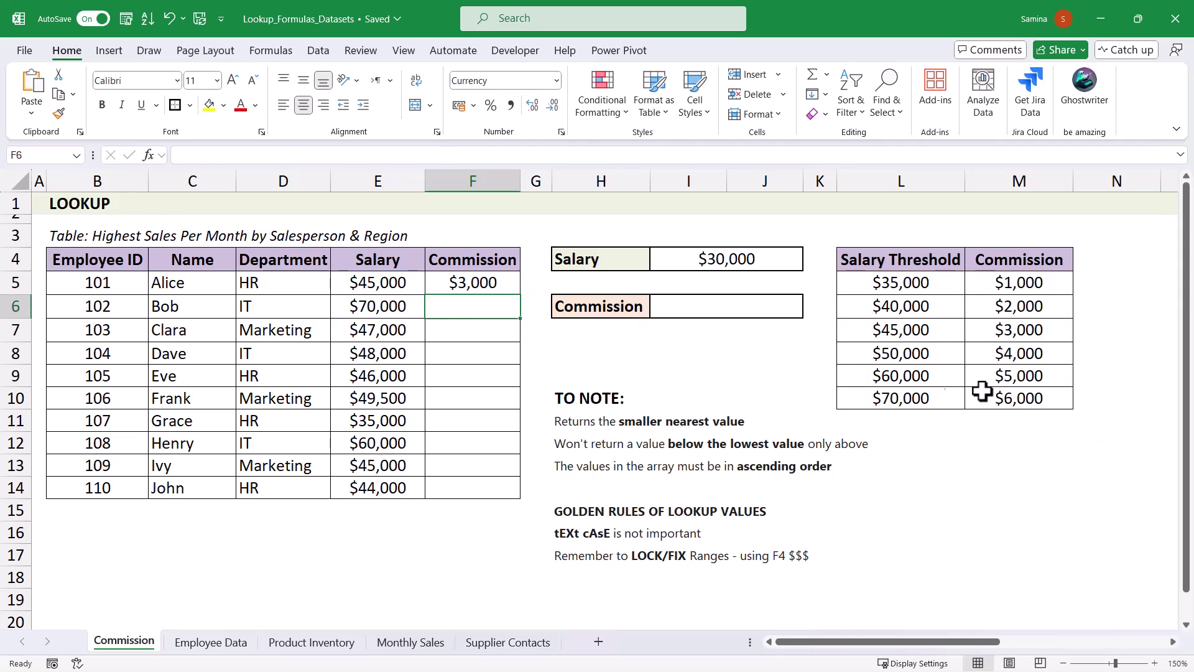
Fill the F5 formula down the Commission column and select the #N/A rows from row 8
{"action": "left_click", "coordinate": [480, 287]}
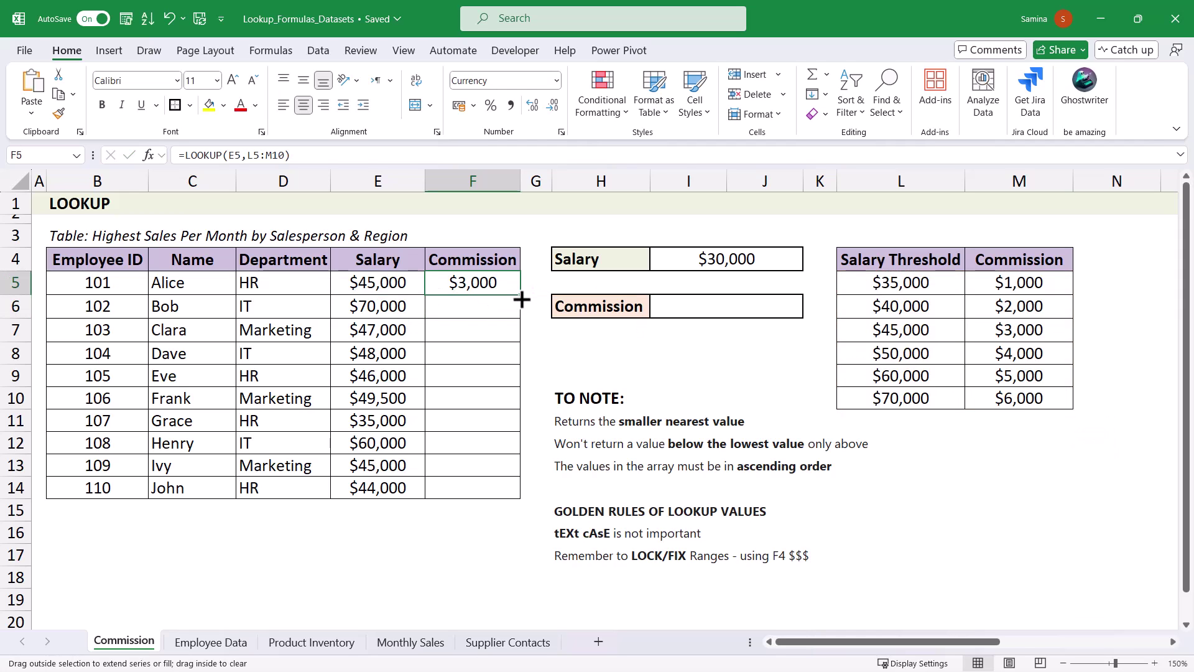
{"action": "double_click", "coordinate": [522, 300]}
{"action": "left_click_drag", "start_coordinate": [488, 354], "coordinate": [483, 487]}
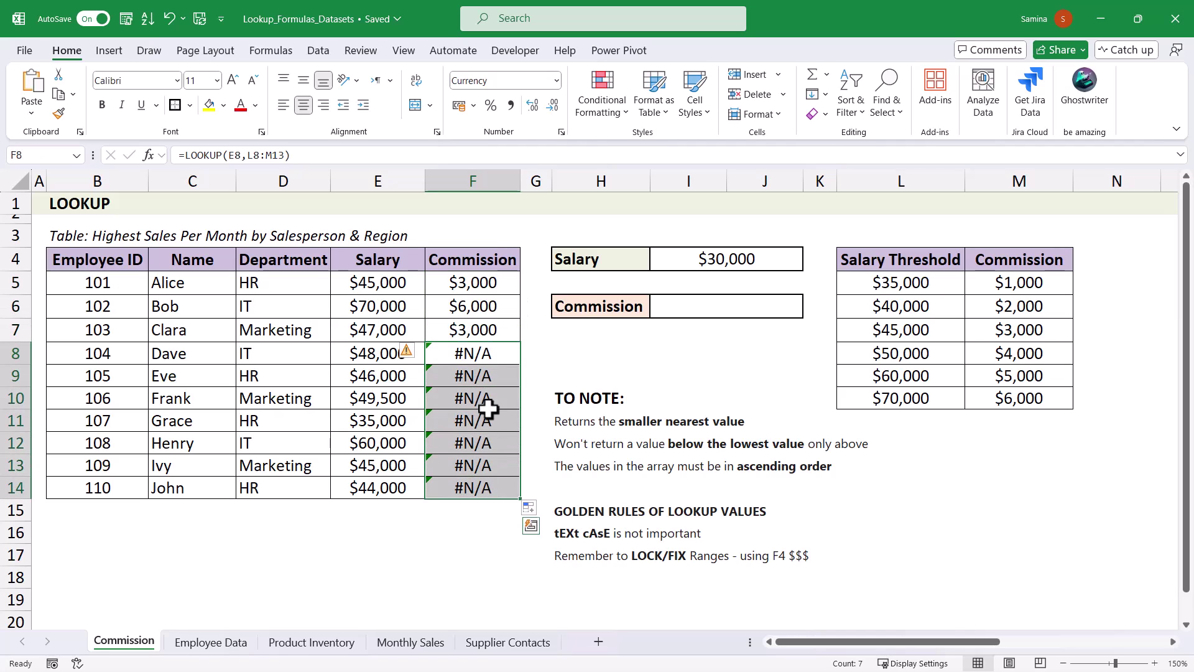
{"action": "left_click", "coordinate": [494, 281]}
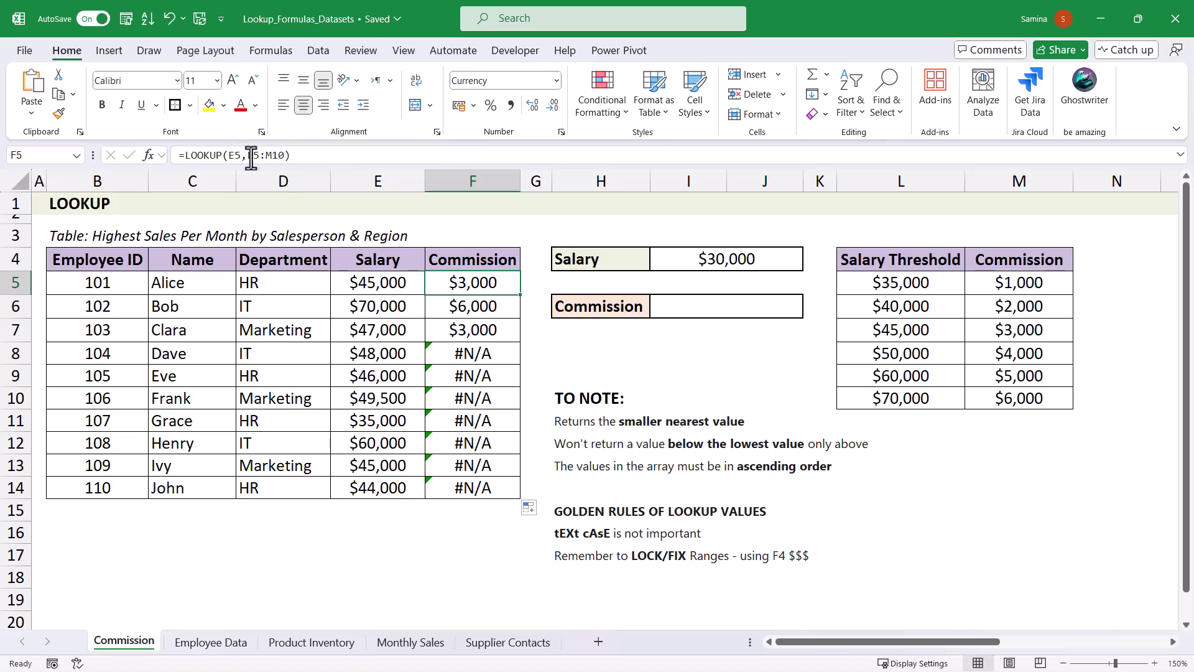
{"action": "left_click", "coordinate": [310, 157]}
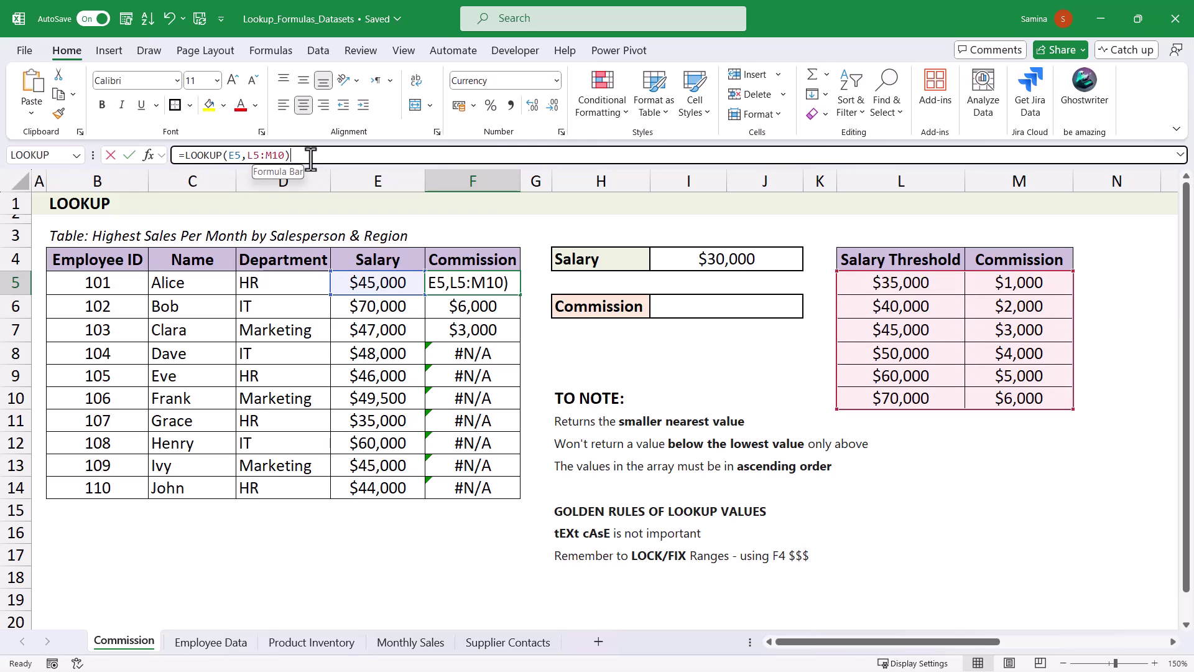
{"action": "key", "text": "Return"}
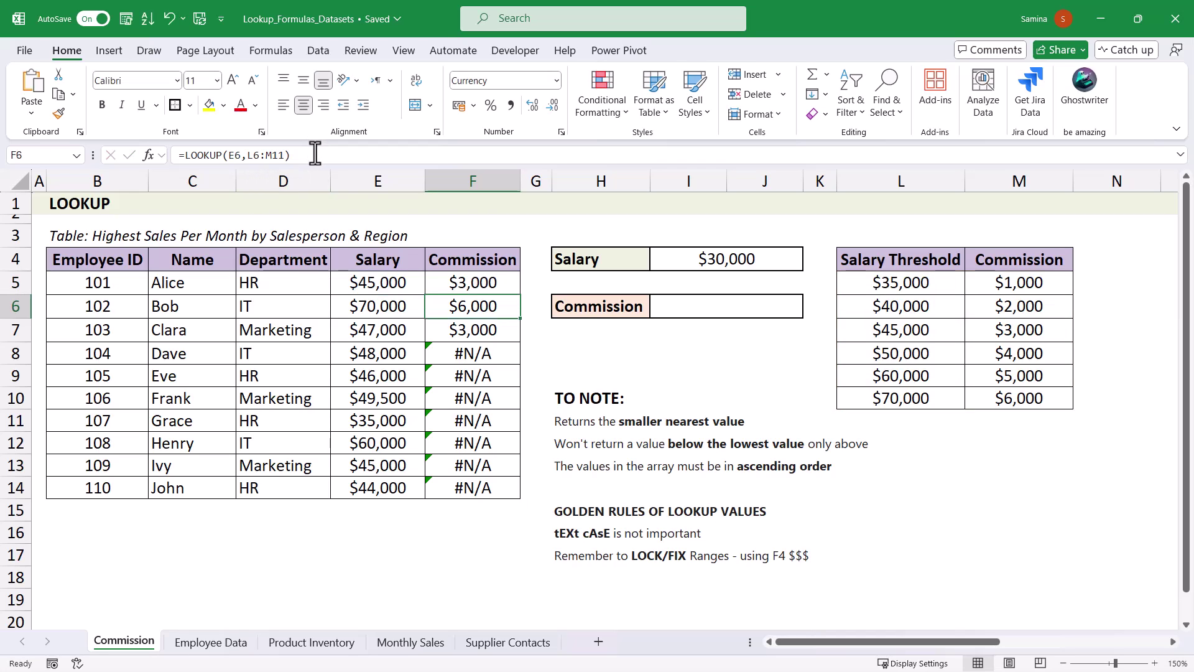
{"action": "left_click", "coordinate": [314, 155]}
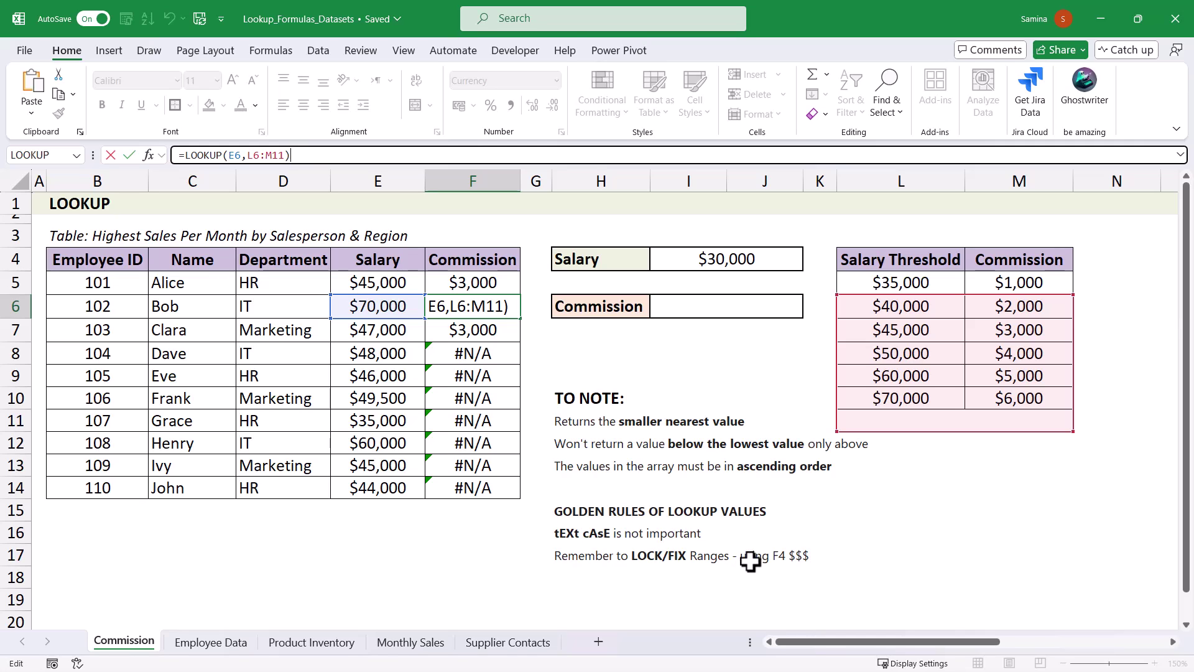
{"action": "left_click", "coordinate": [481, 281]}
Lock F5's lookup range so the formula reads =LOOKUP(E5,$L$5:$M$10)
{"action": "left_click", "coordinate": [253, 155]}
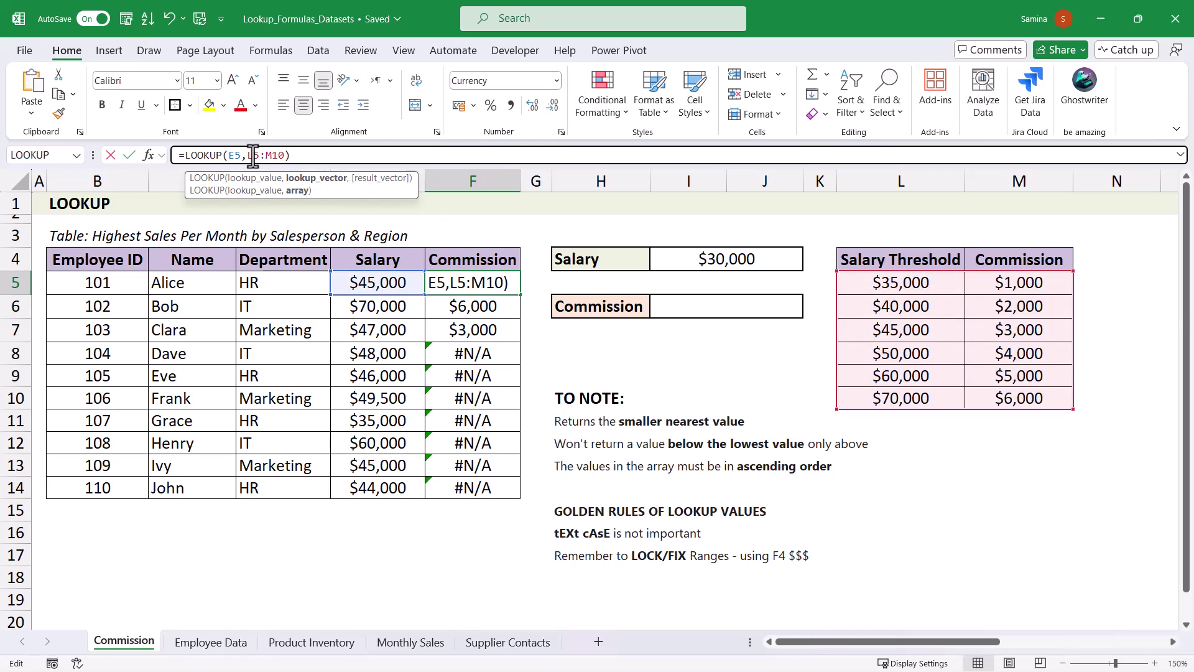
{"action": "key", "text": "F4"}
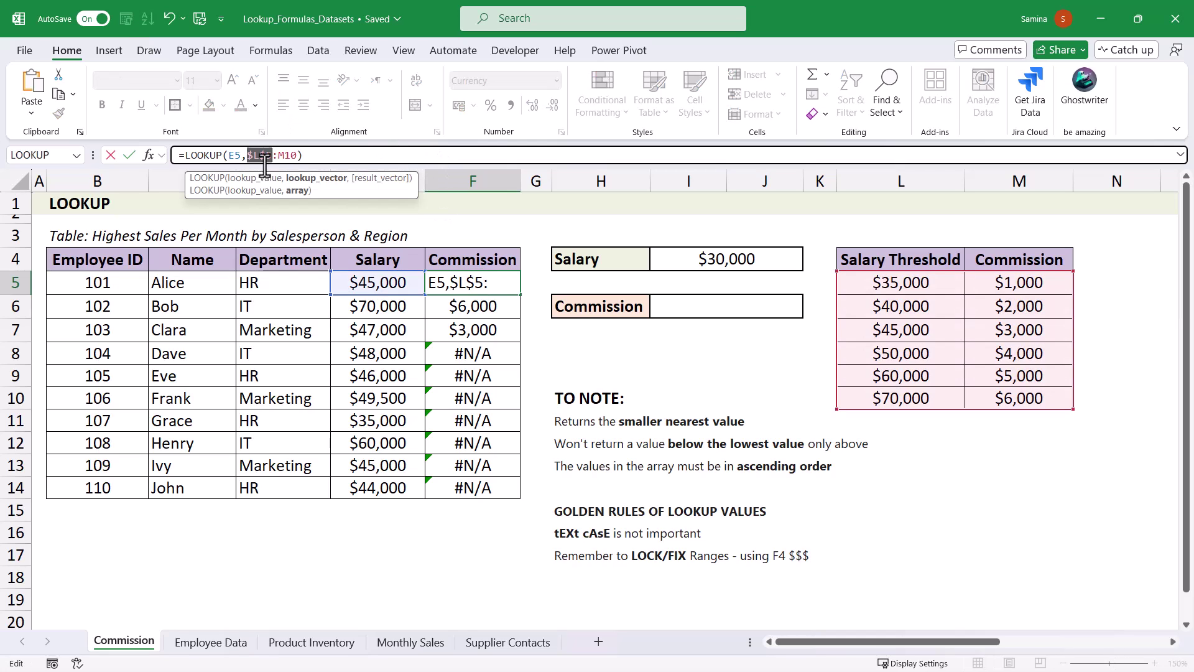
{"action": "left_click", "coordinate": [288, 155]}
{"action": "key", "text": "F4"}
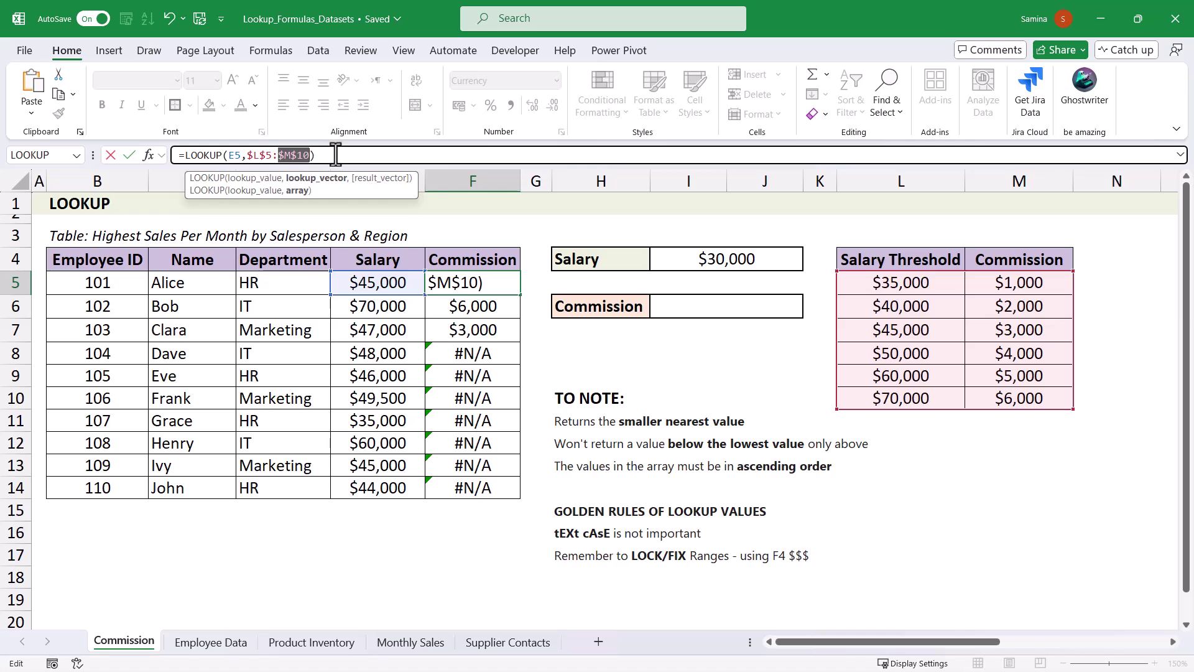
{"action": "key", "text": "Return"}
Fill the fixed formula down to F14 and check the results and references in F12 and F8
{"action": "left_click", "coordinate": [472, 280]}
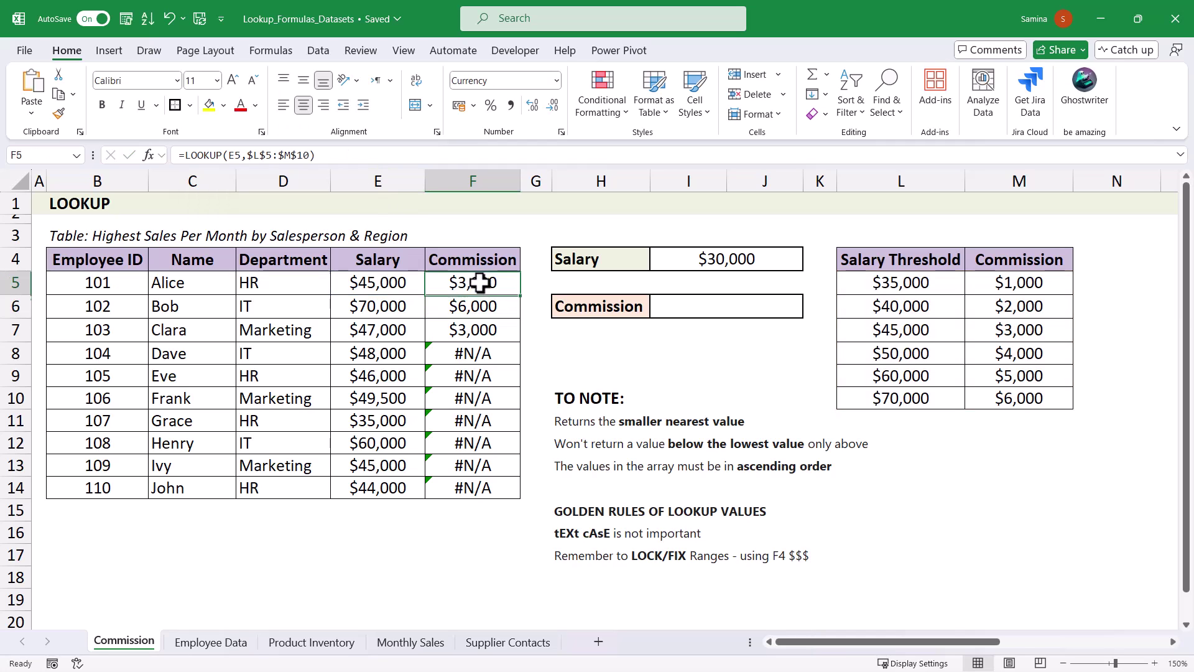
{"action": "double_click", "coordinate": [524, 296]}
{"action": "left_click", "coordinate": [473, 443]}
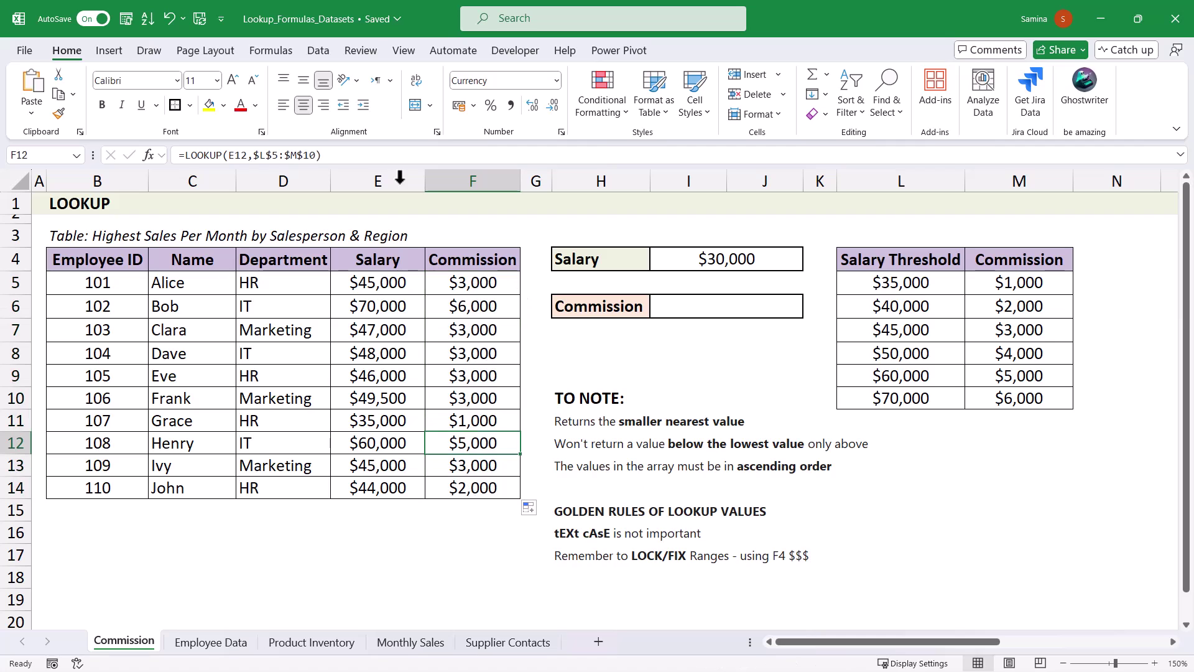
{"action": "left_click", "coordinate": [384, 154]}
{"action": "left_click", "coordinate": [465, 355]}
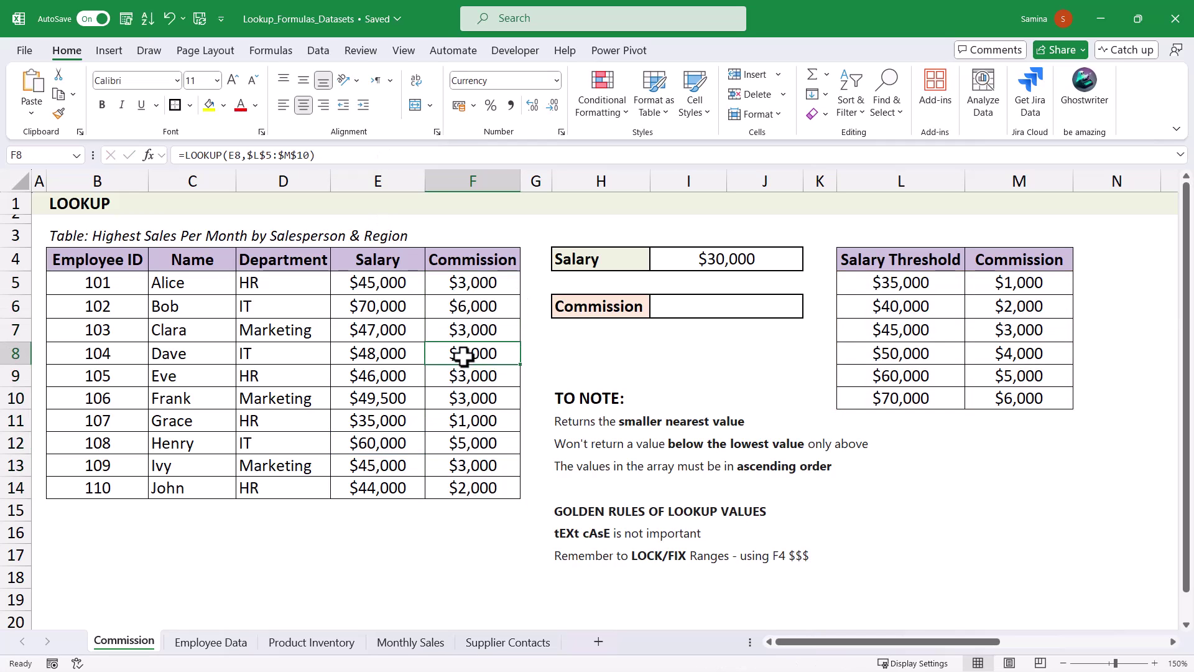
{"action": "left_click", "coordinate": [413, 154]}
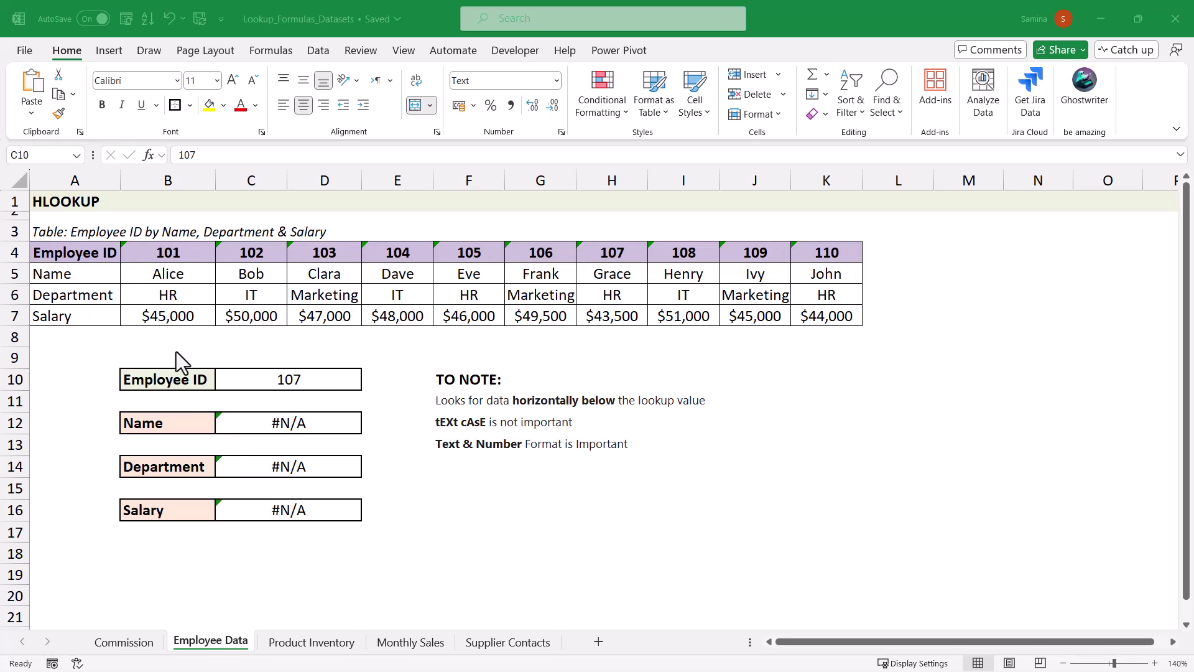
Review the Employee ID 107 lookup boxes and the Name cell's HLOOKUP formula
{"action": "left_click", "coordinate": [310, 382]}
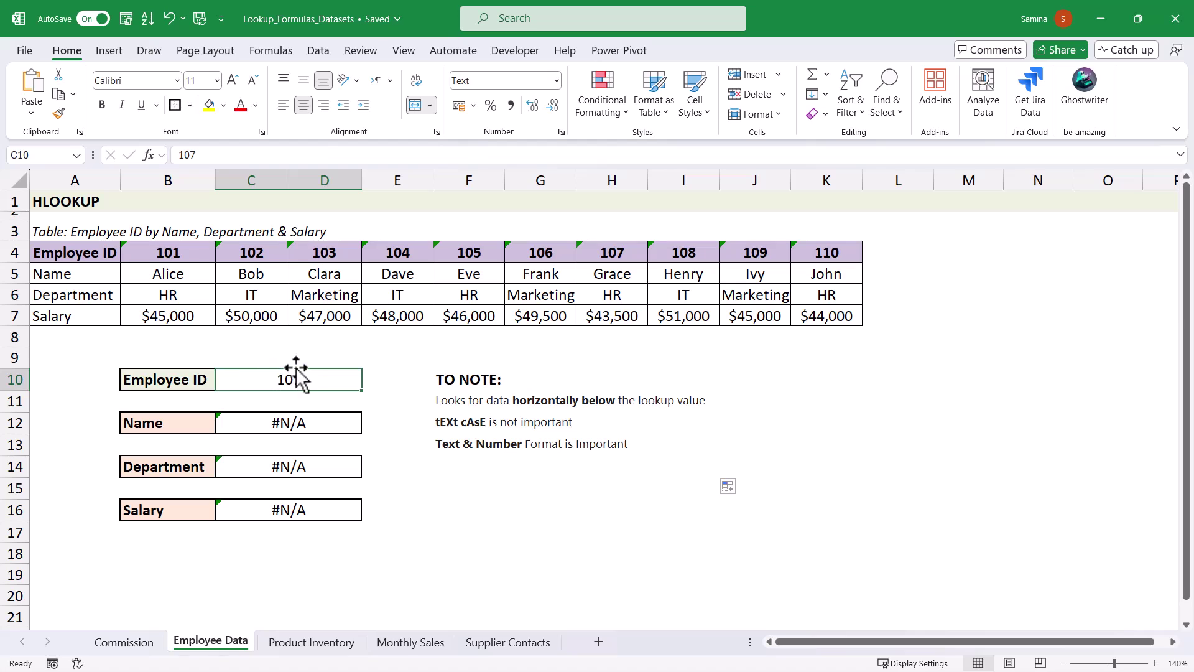
{"action": "left_click", "coordinate": [276, 424]}
{"action": "left_click", "coordinate": [283, 466]}
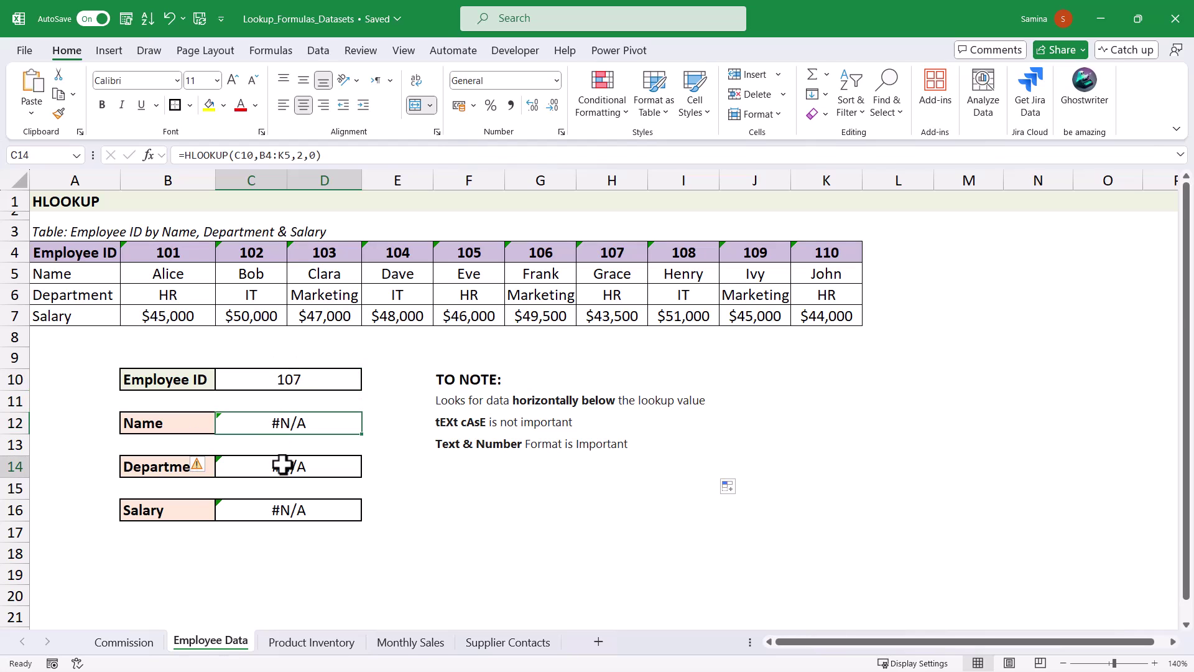
{"action": "left_click", "coordinate": [287, 510]}
{"action": "left_click", "coordinate": [299, 423]}
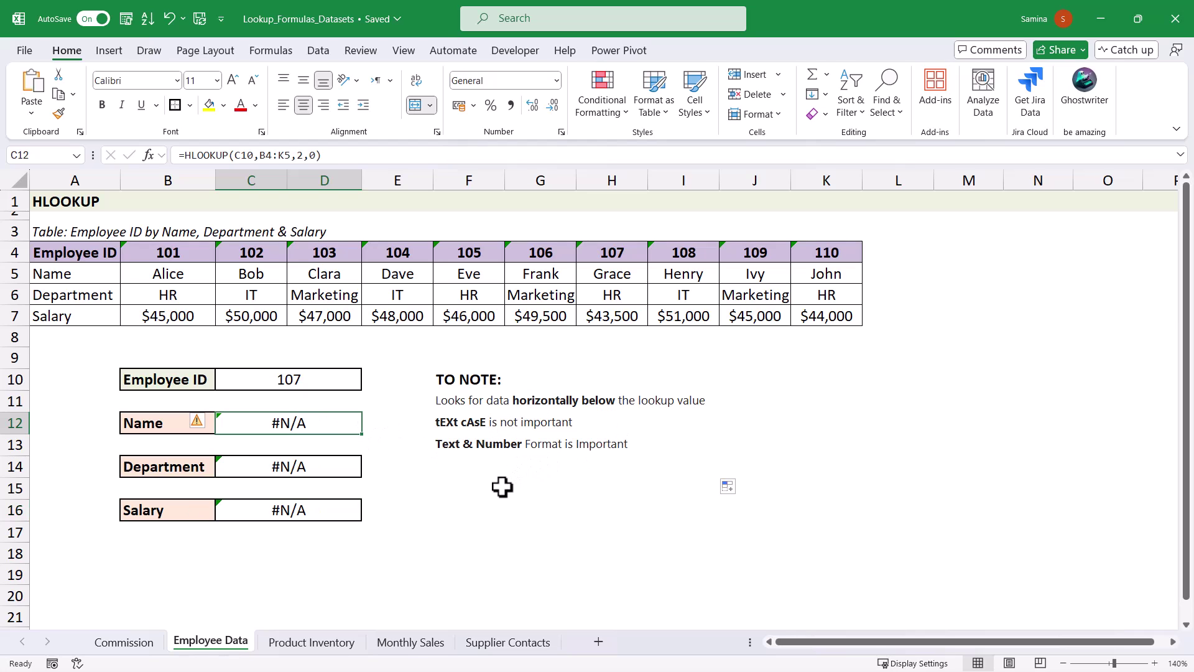
Work on the notes about text case and text/number format, then recheck the Name formula
{"action": "left_click", "coordinate": [445, 421]}
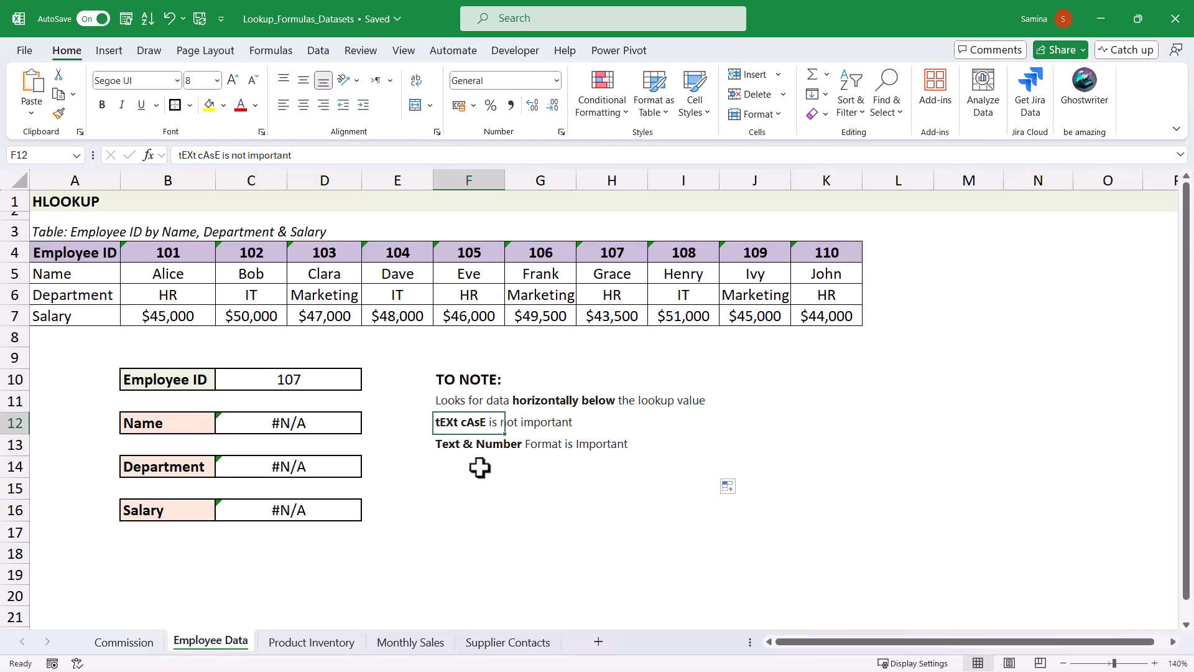
{"action": "left_click", "coordinate": [448, 461]}
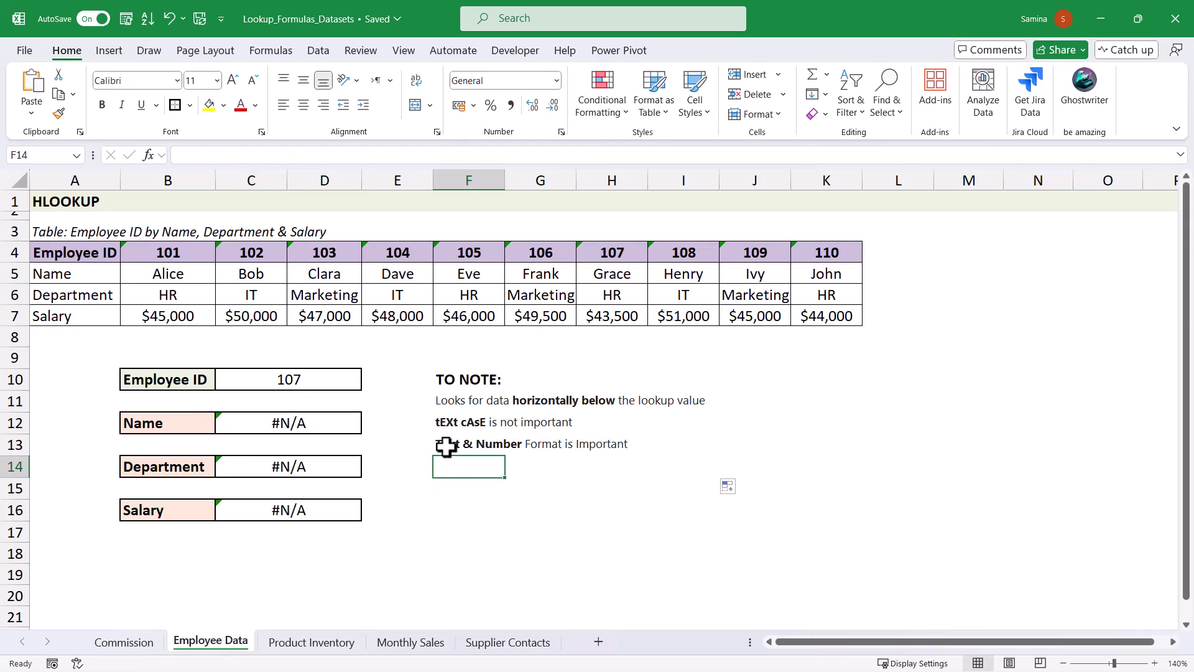
{"action": "left_click", "coordinate": [446, 445]}
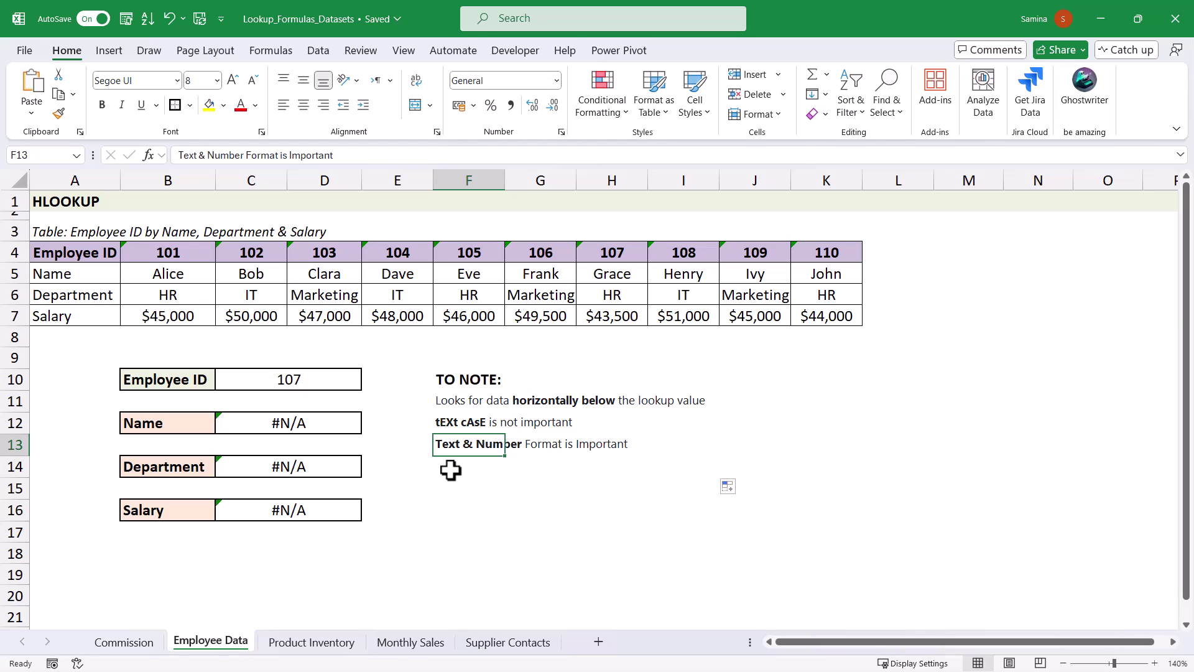
{"action": "left_click", "coordinate": [467, 471]}
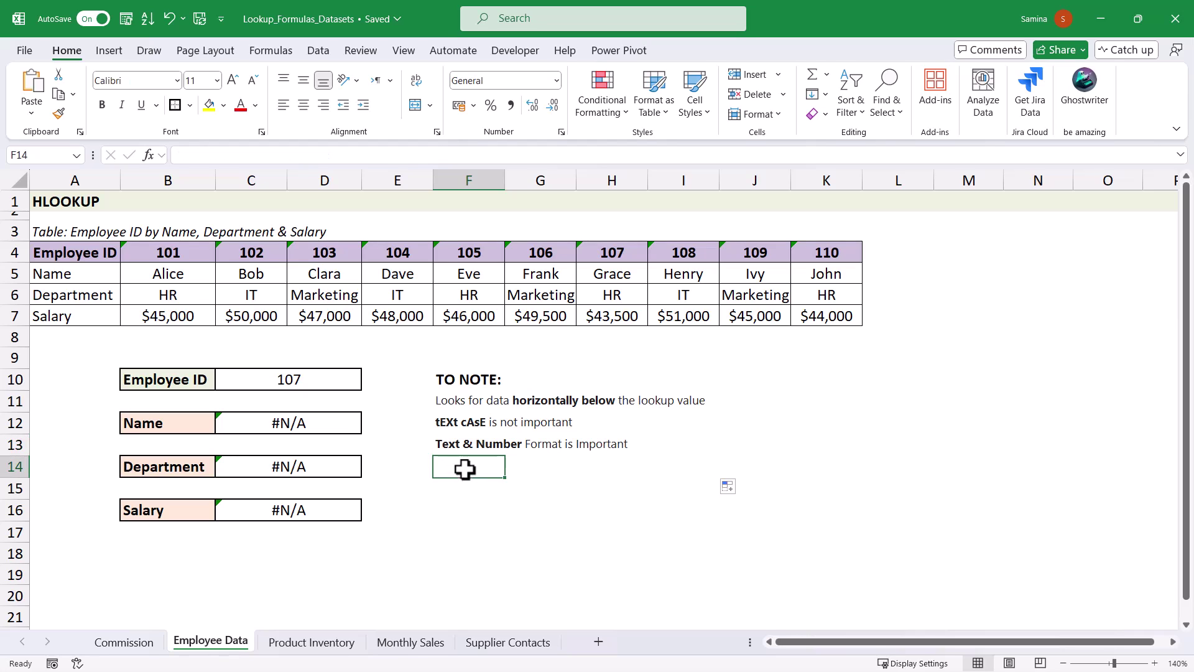
{"action": "left_click", "coordinate": [313, 423]}
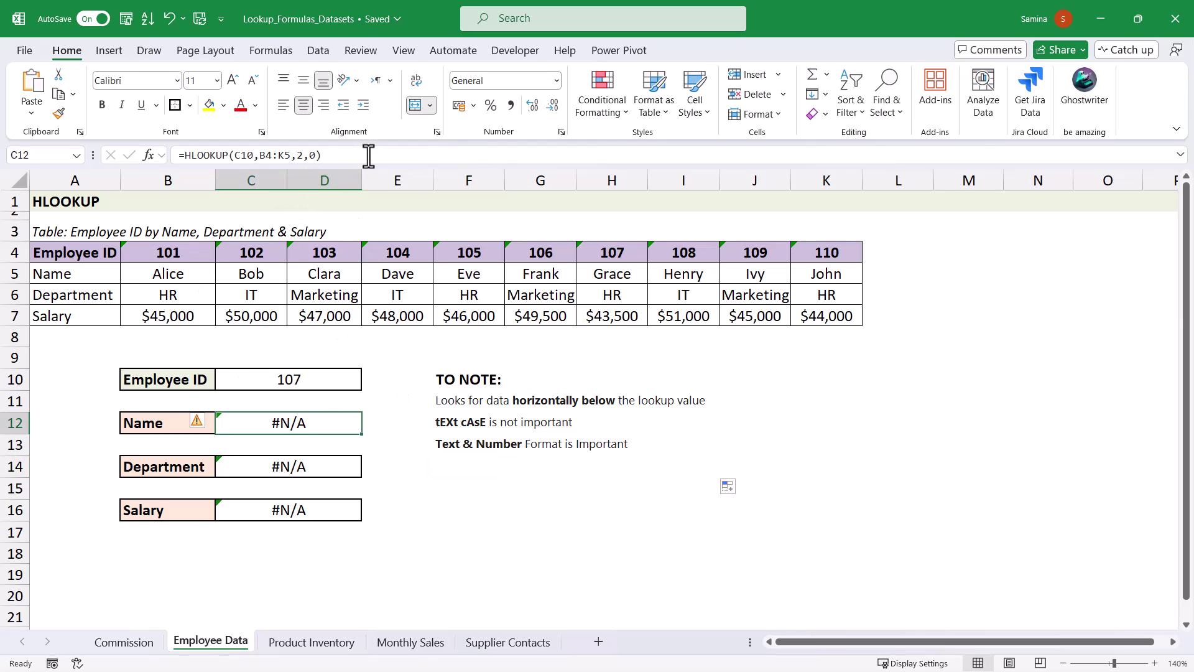
Re-enter C12 as =HLOOKUP(C10,B4:K5,2,0) for employee 107, which still returns #N/A
{"action": "type", "text": "=hlo"}
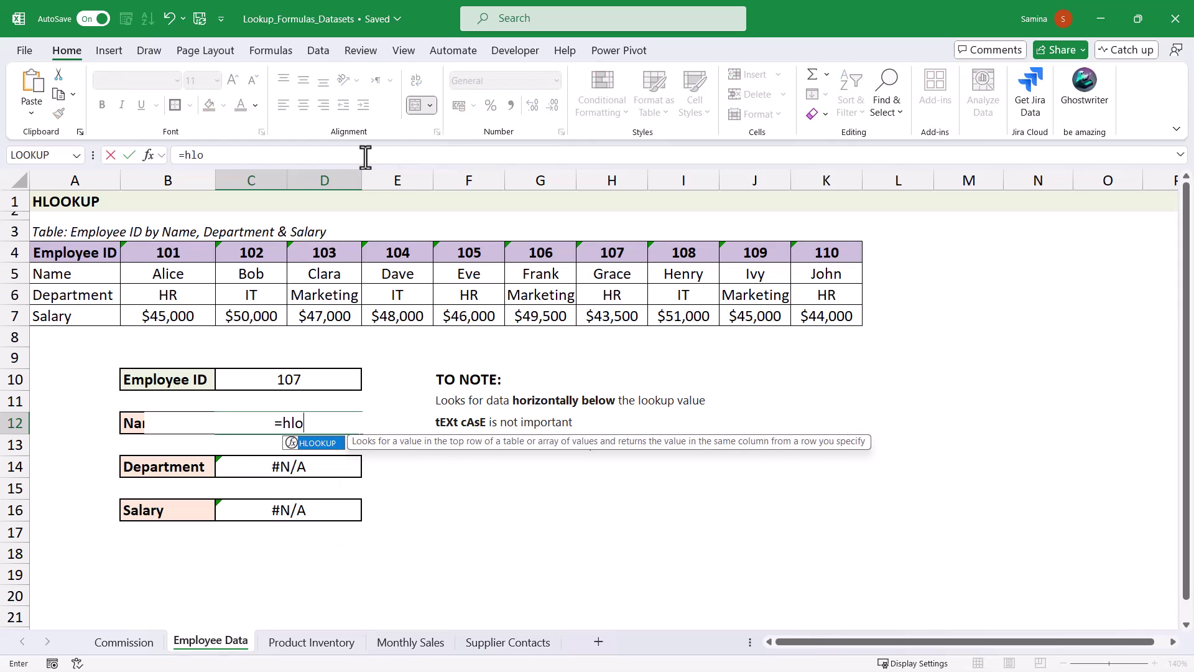
{"action": "key", "text": "Tab"}
{"action": "left_click", "coordinate": [304, 379]}
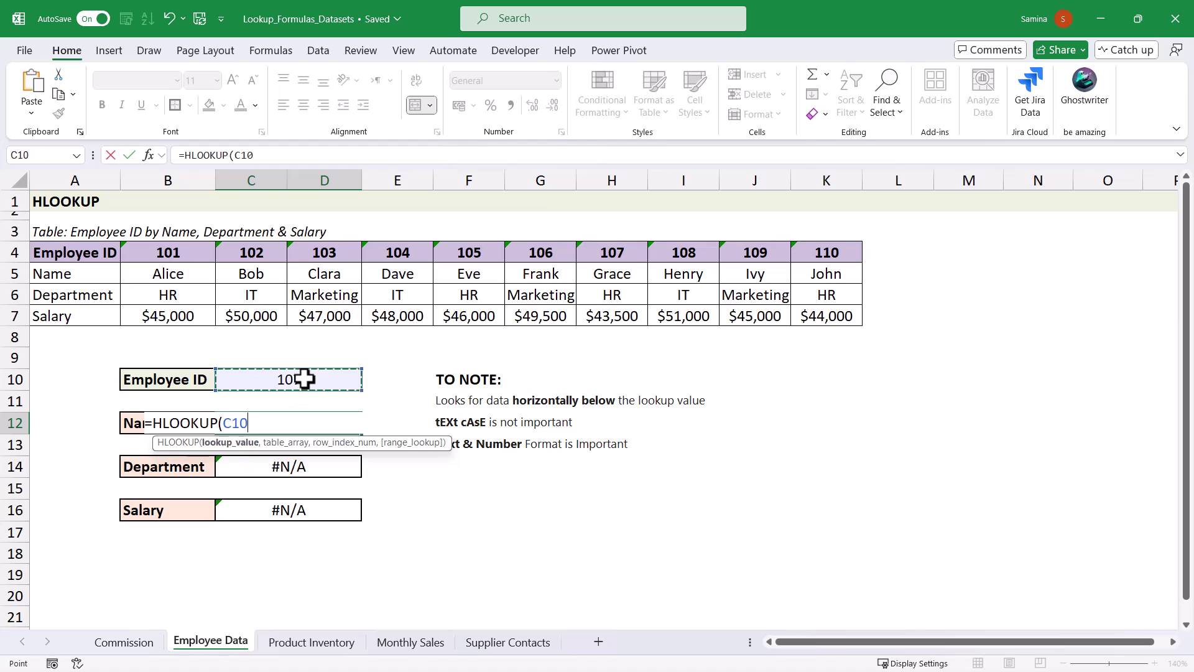
{"action": "type", "text": ","}
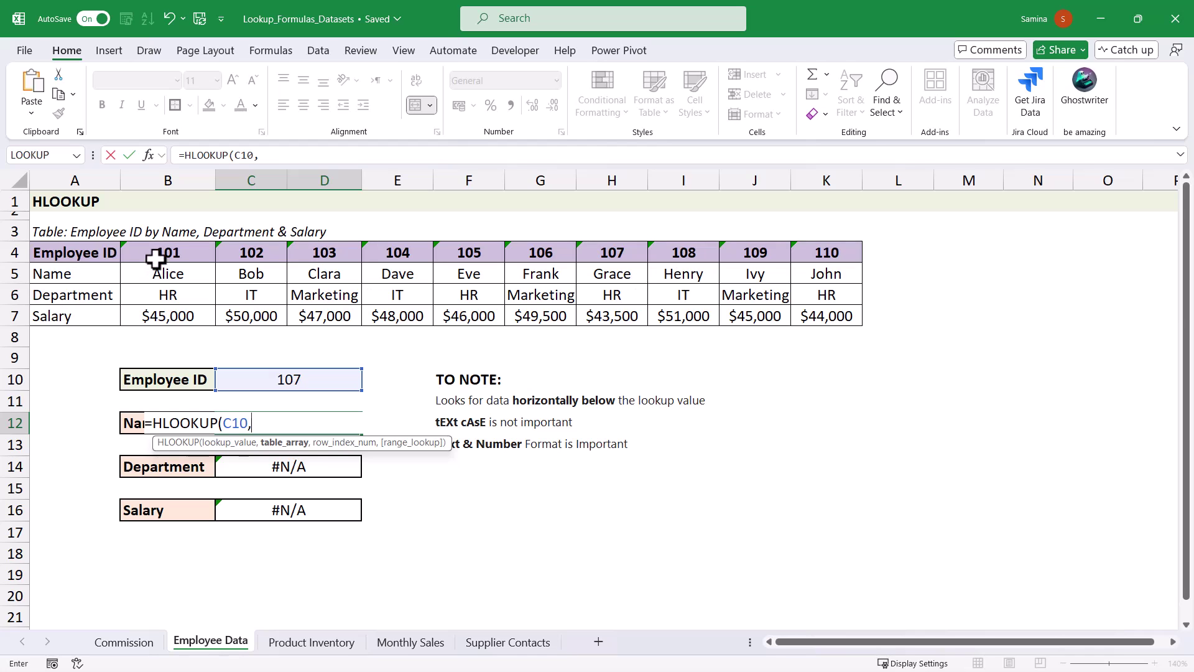
{"action": "left_click_drag", "start_coordinate": [149, 248], "coordinate": [852, 267]}
{"action": "type", "text": ","}
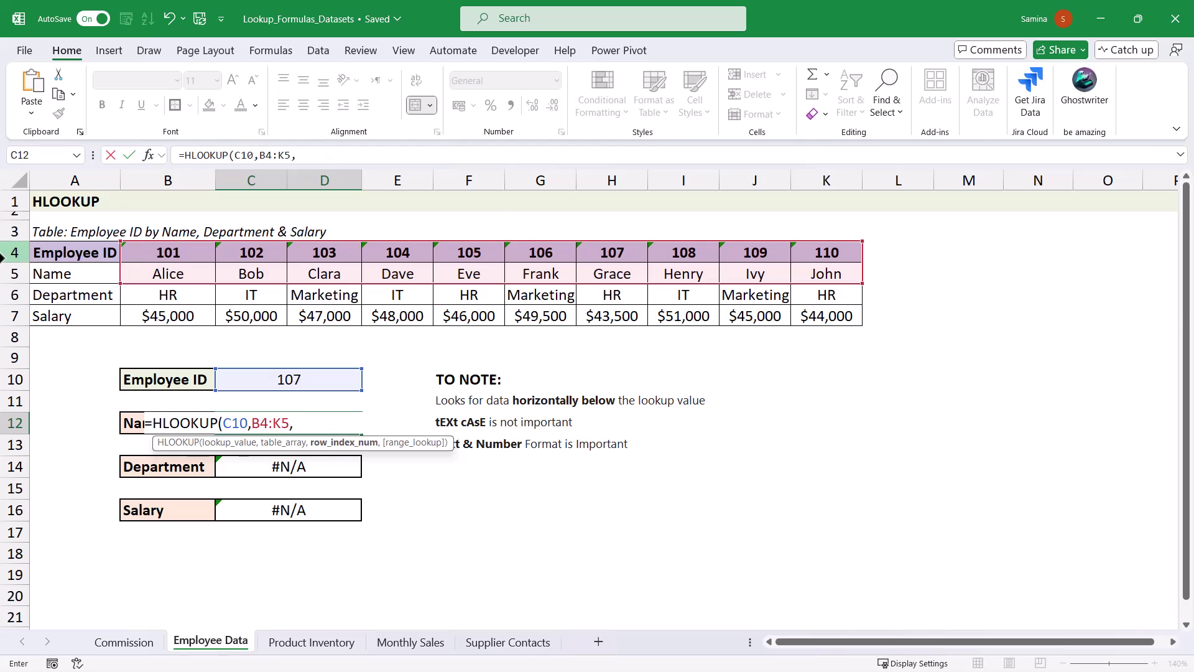
{"action": "type", "text": "2"}
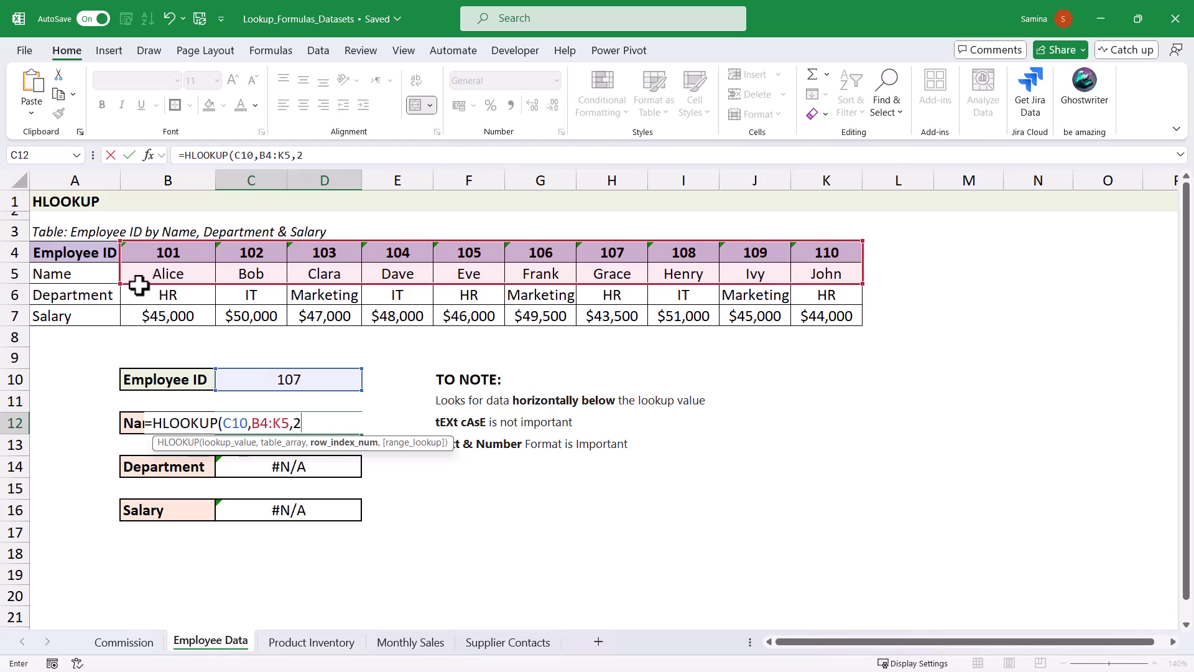
{"action": "type", "text": ",0"}
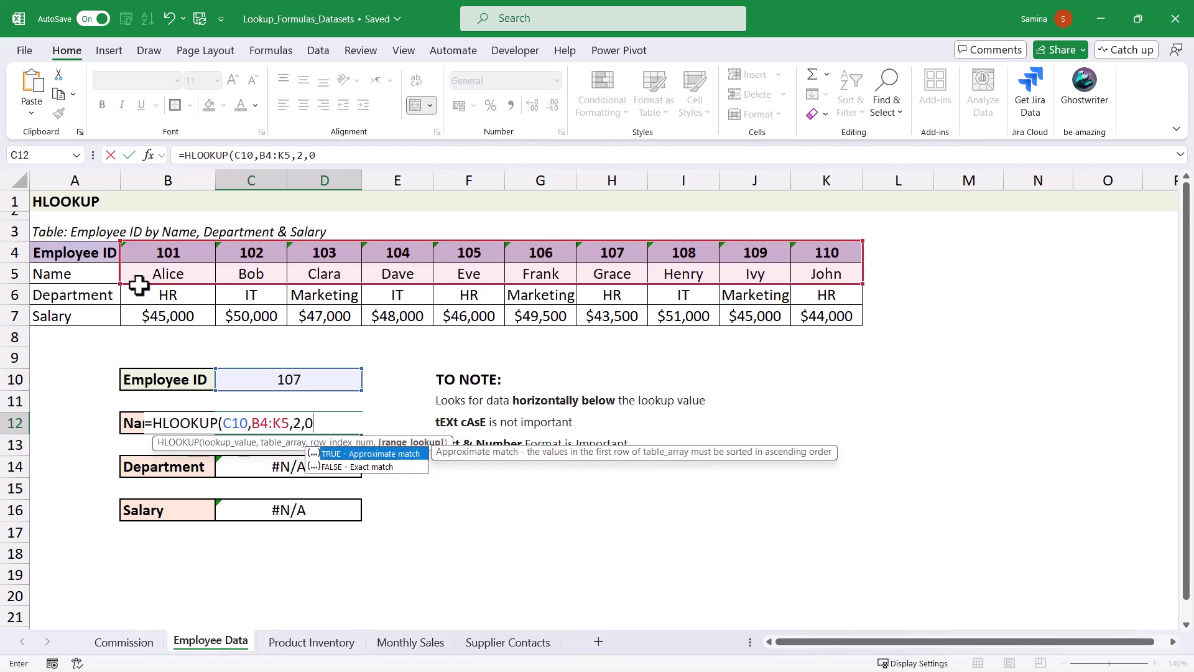
{"action": "type", "text": ")"}
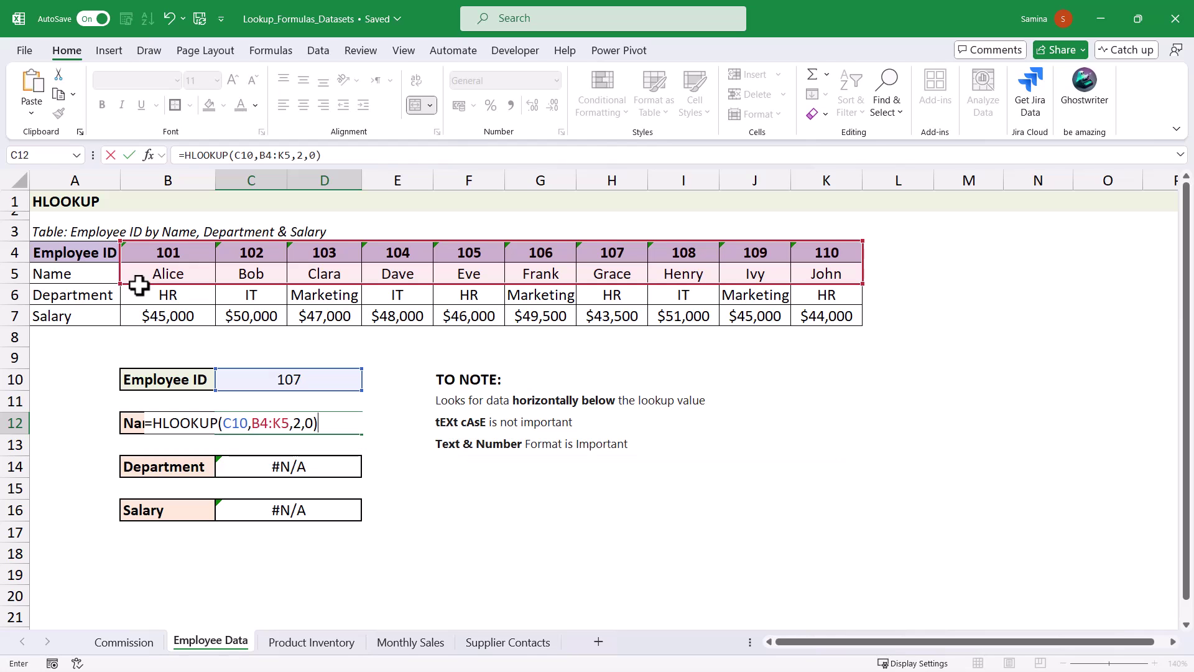
{"action": "key", "text": "Return"}
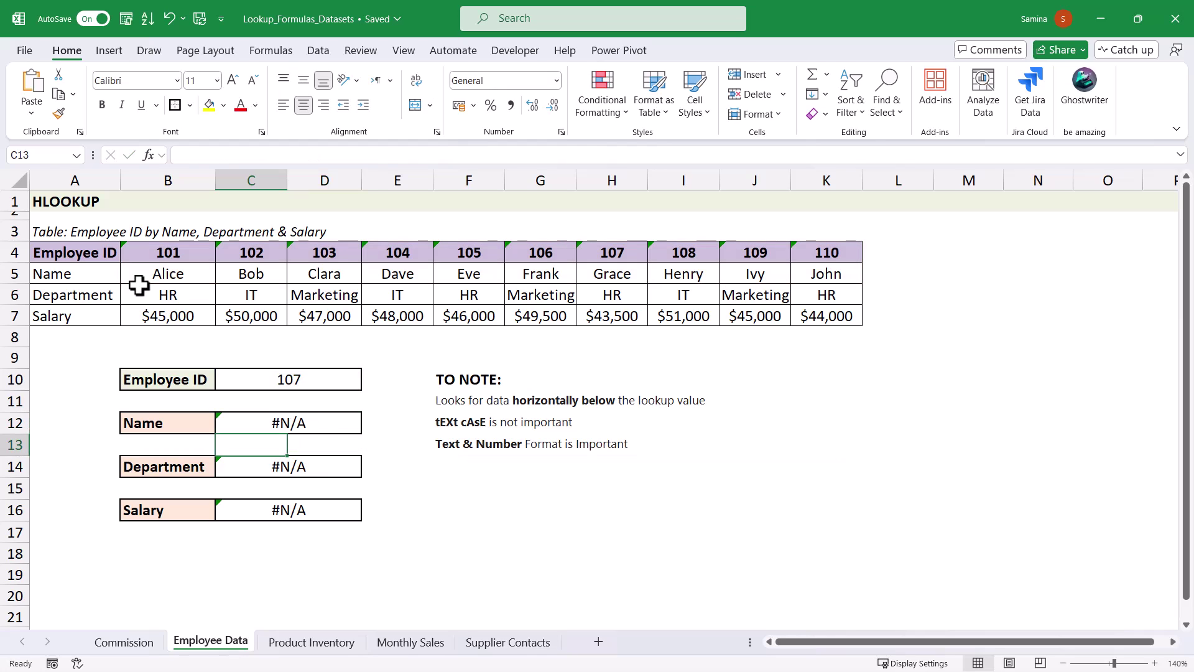
{"action": "left_click", "coordinate": [292, 426]}
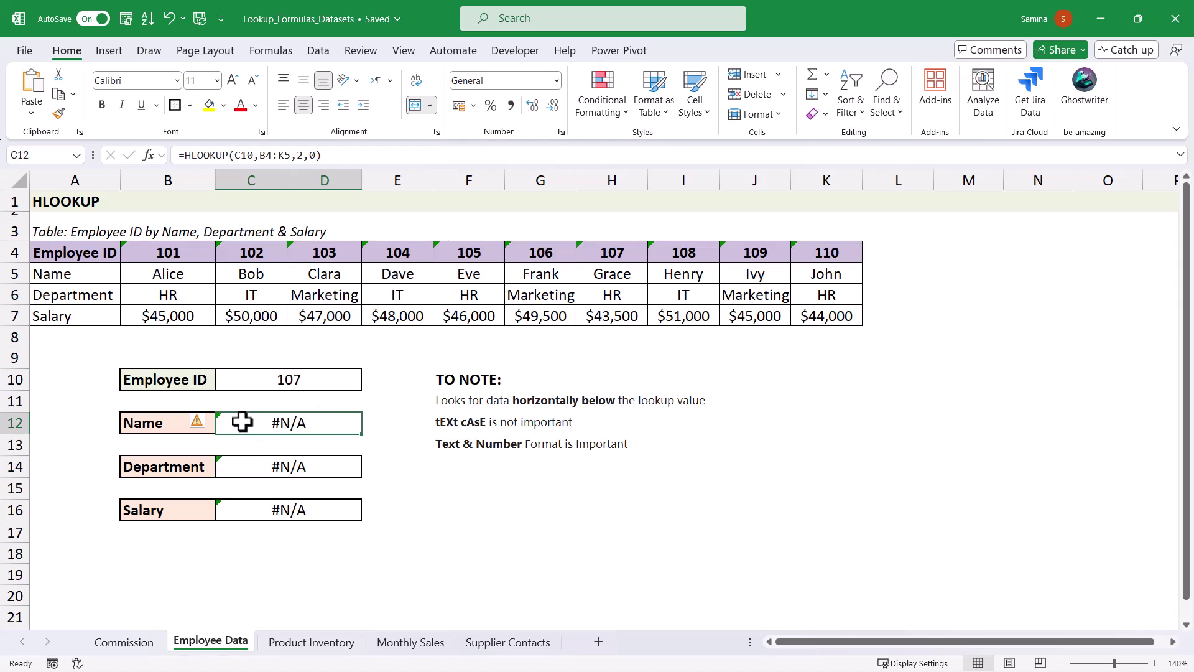
{"action": "left_click", "coordinate": [204, 425]}
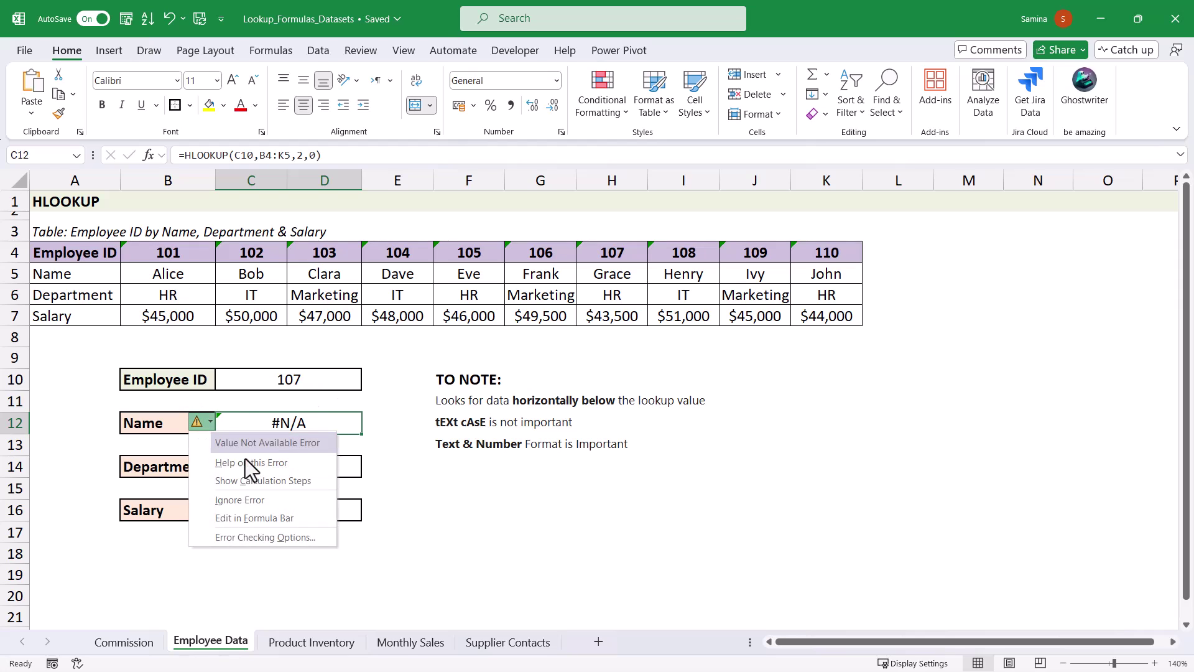
{"action": "left_click", "coordinate": [237, 352]}
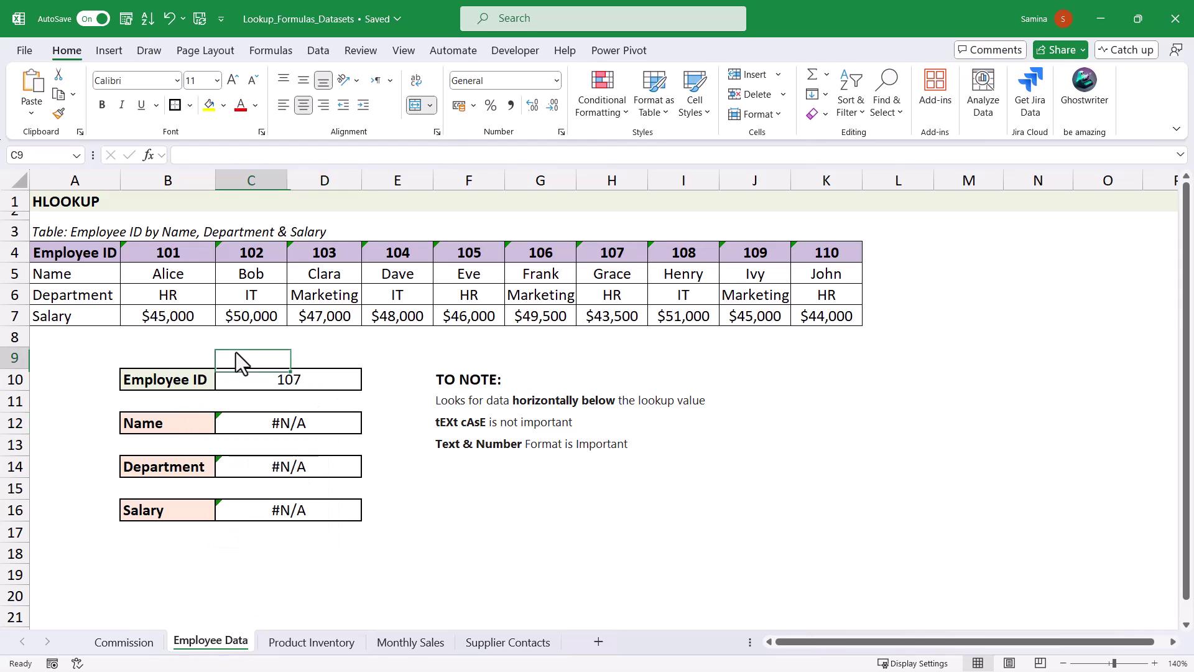
{"action": "left_click", "coordinate": [254, 379]}
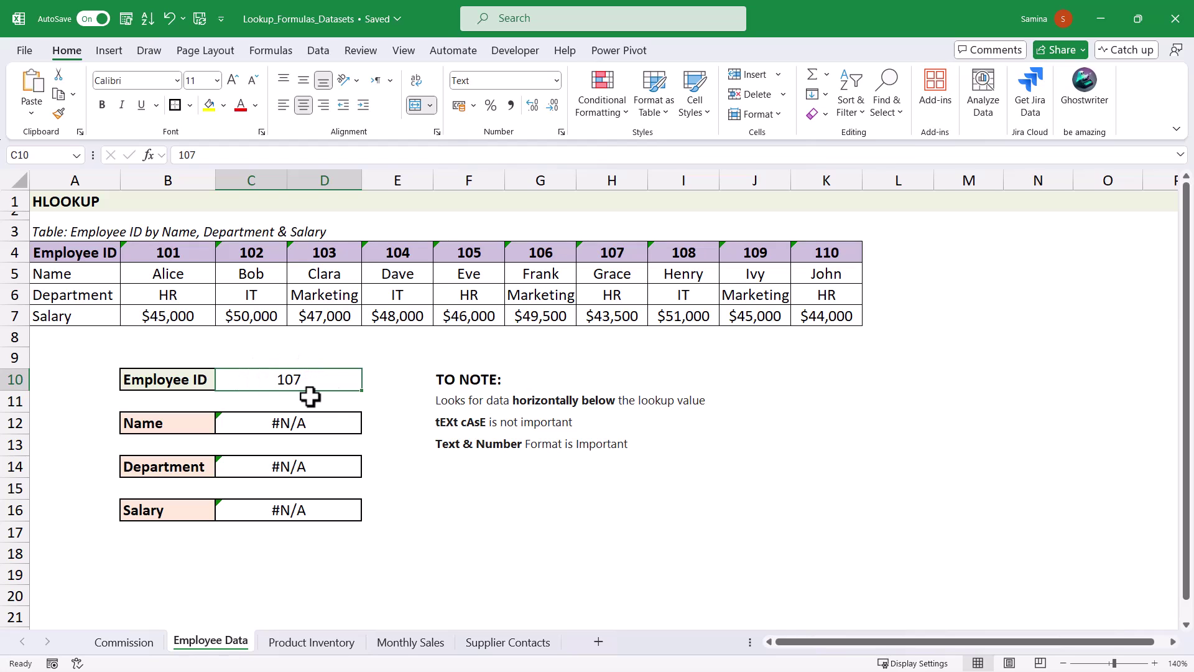
{"action": "left_click", "coordinate": [155, 257]}
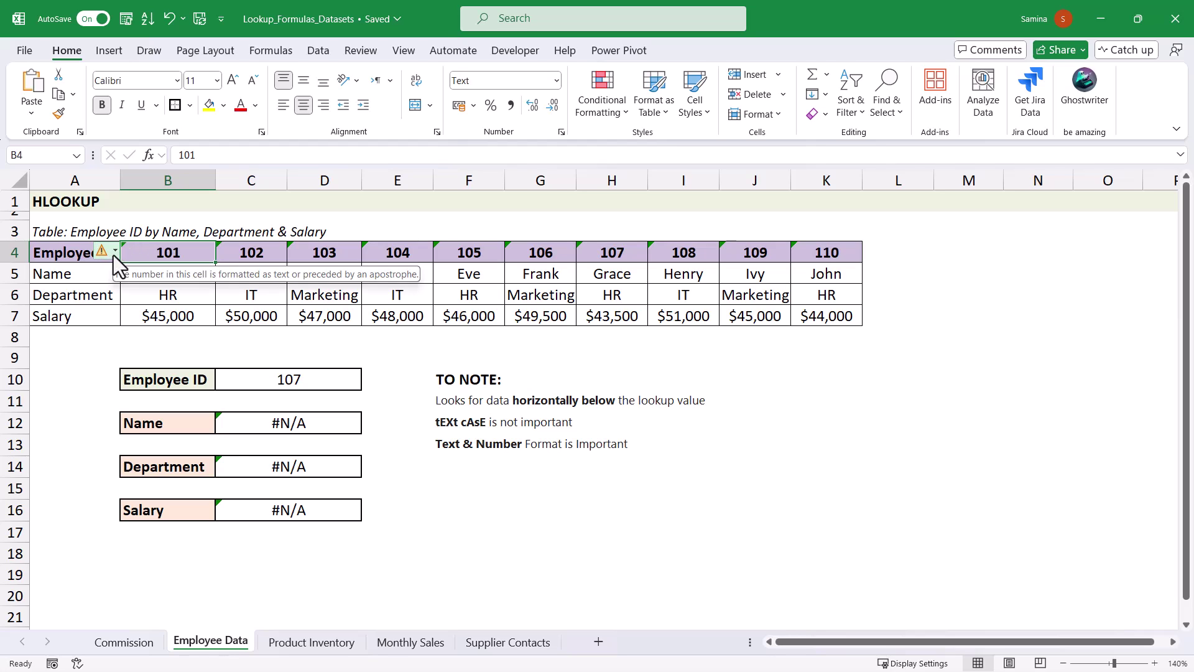
Convert the text-stored employee IDs in B4:K4 to numbers
{"action": "left_click", "coordinate": [113, 253]}
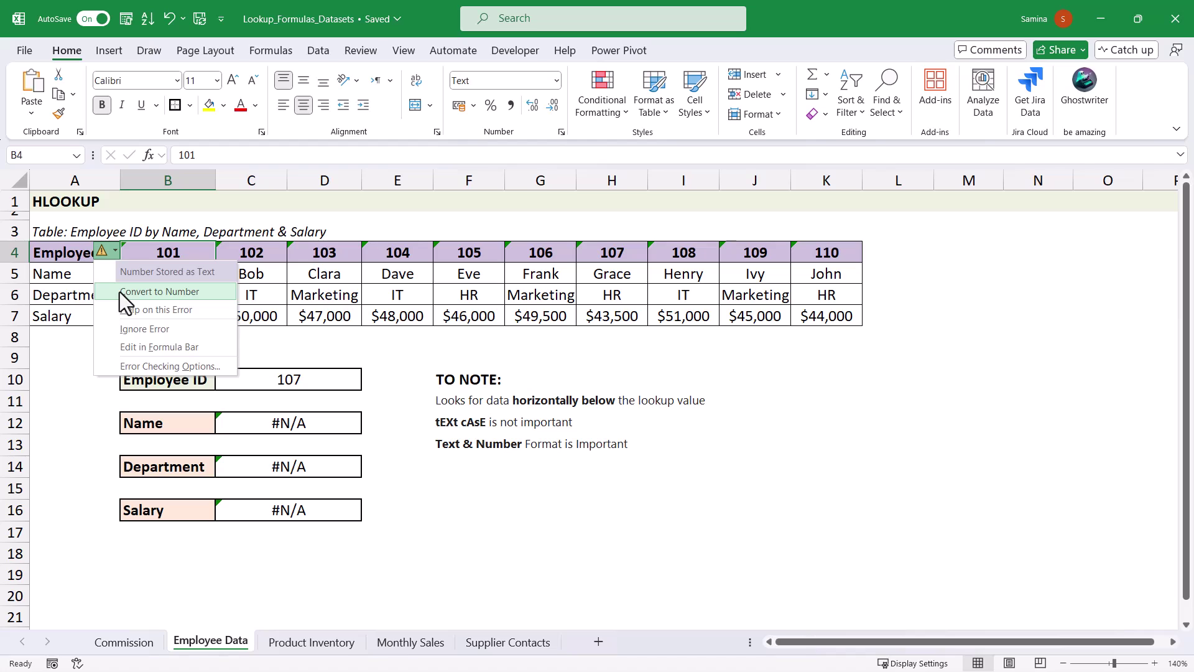
{"action": "left_click", "coordinate": [125, 250]}
{"action": "left_click_drag", "start_coordinate": [123, 250], "coordinate": [829, 252]}
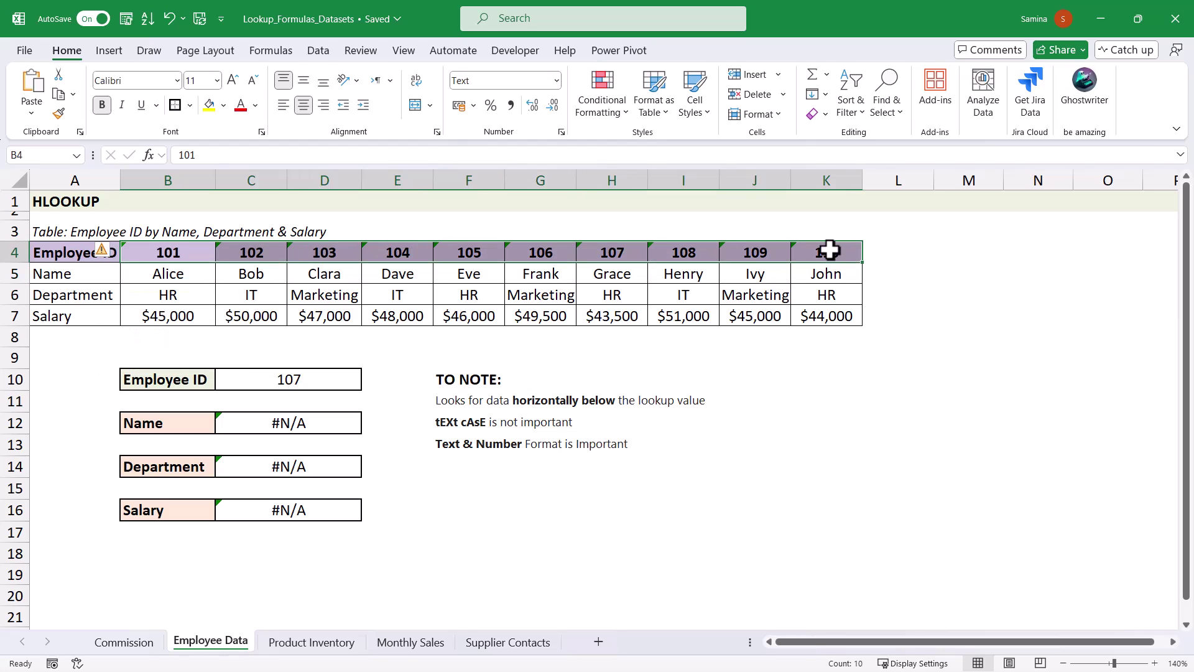
{"action": "left_click", "coordinate": [101, 251]}
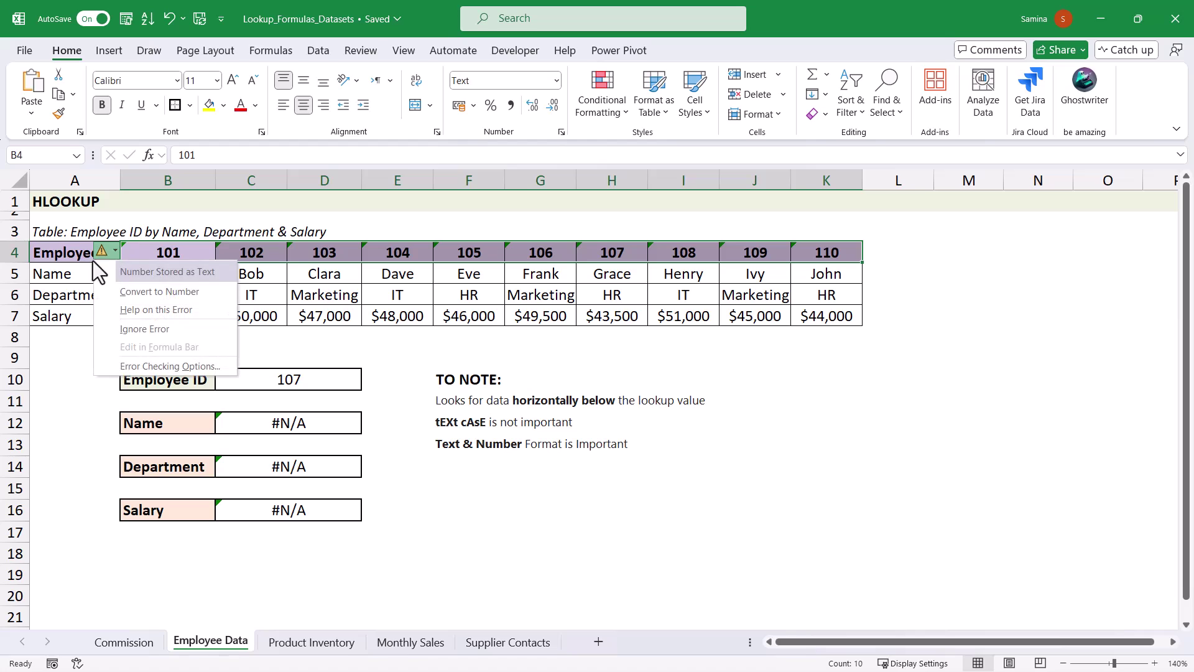
{"action": "left_click", "coordinate": [129, 291]}
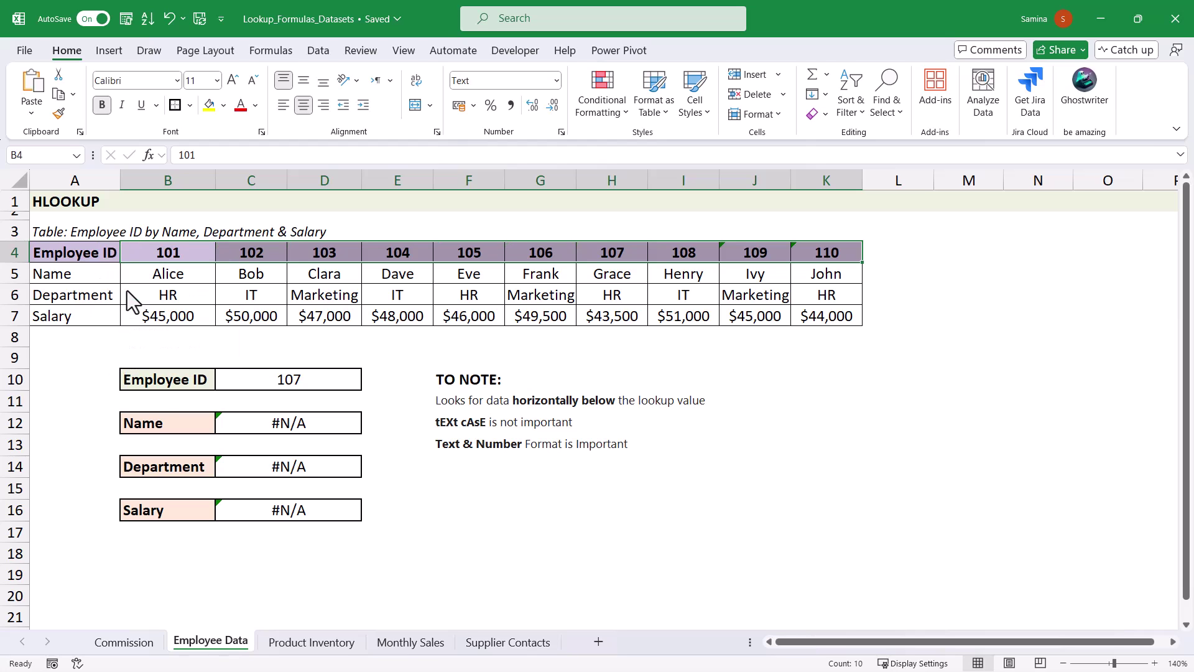
Confirm employee 107's Name now returns the employee's name and Department returns HR
{"action": "left_click", "coordinate": [301, 378]}
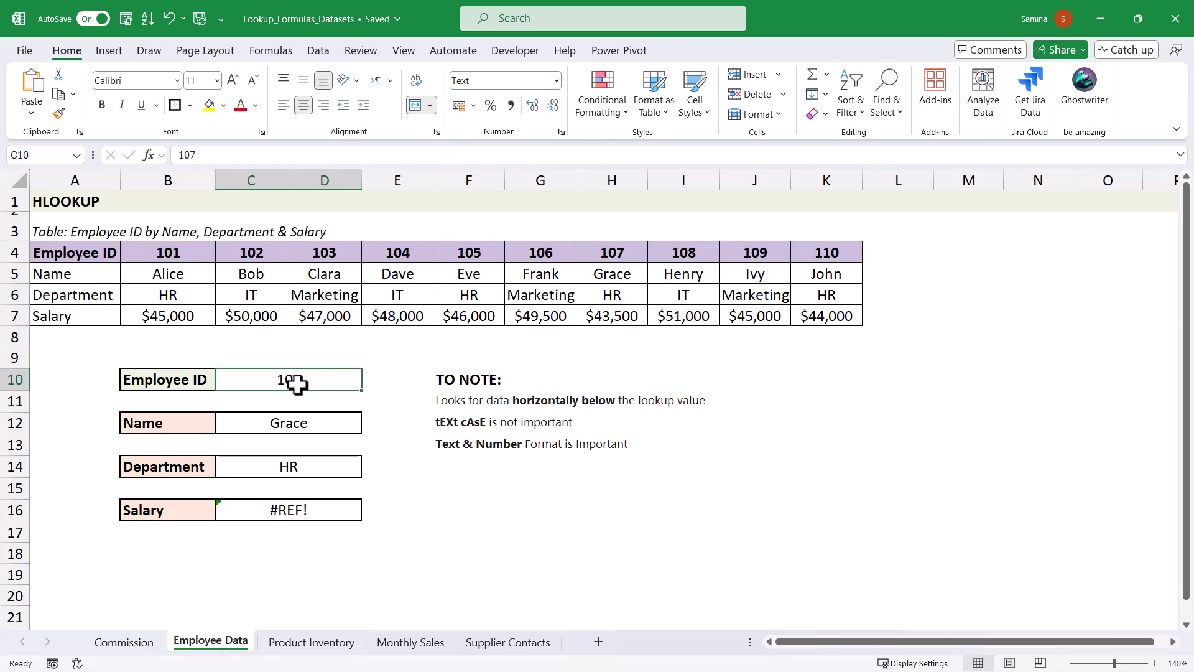
{"action": "left_click", "coordinate": [286, 430]}
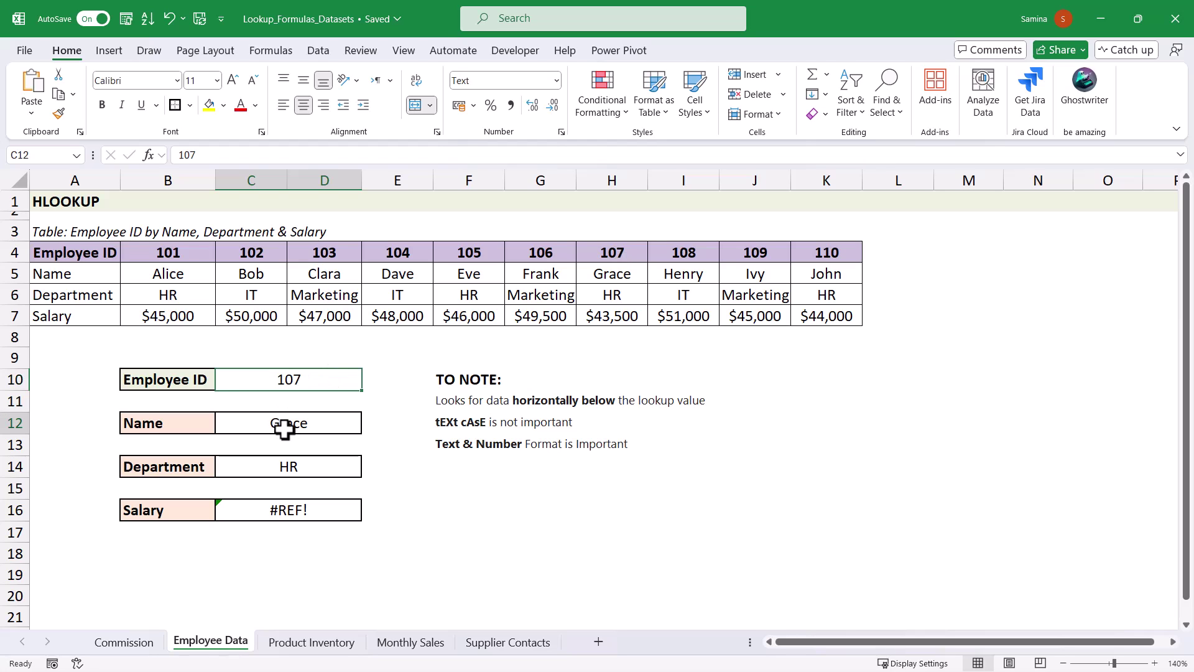
{"action": "left_click", "coordinate": [288, 468]}
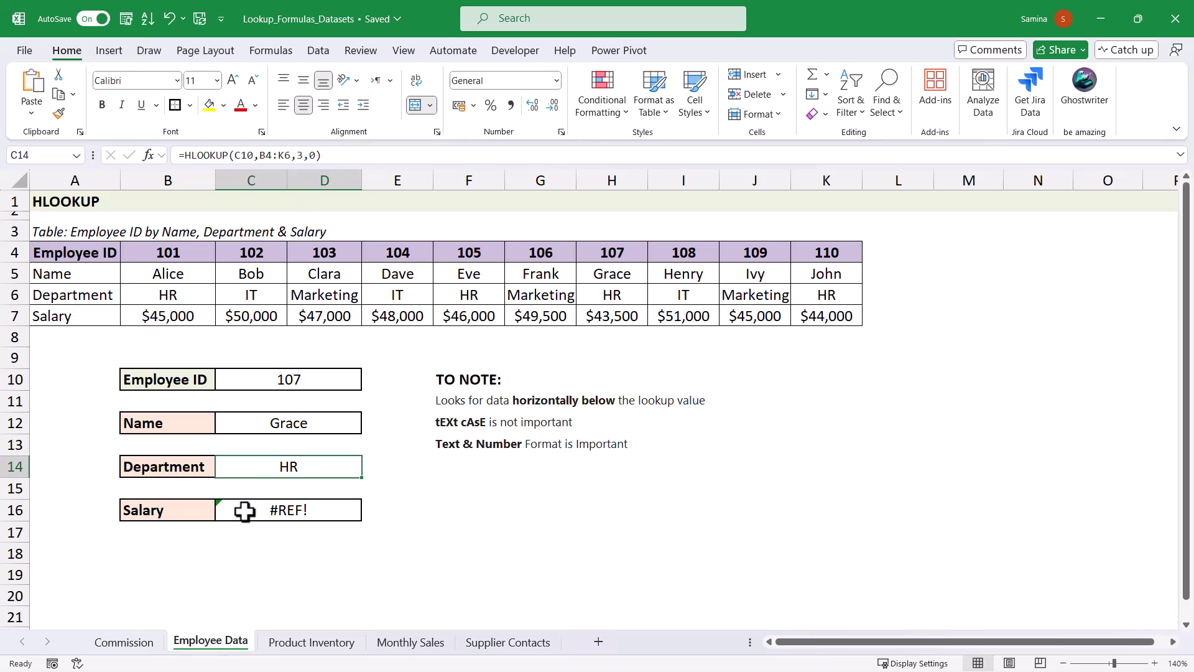
Inspect the Salary formula =HLOOKUP(C10,B4:K7,5,0) in C16, which returns #REF!
{"action": "left_click", "coordinate": [244, 510]}
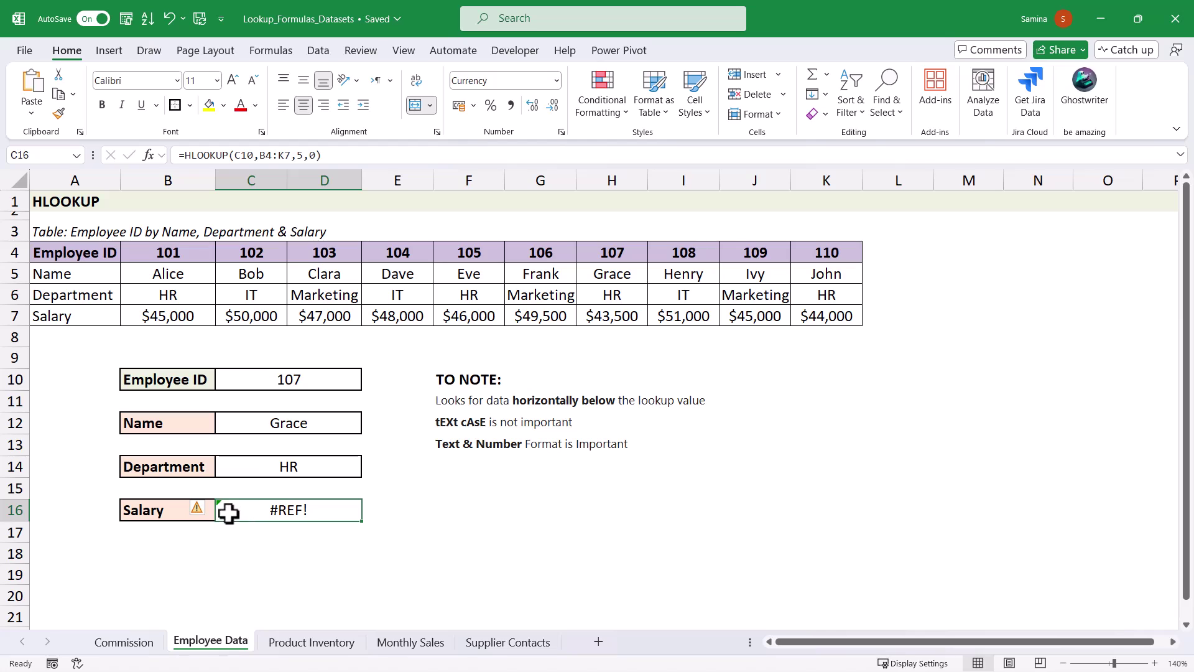
Change the Salary HLOOKUP row index from 5 to 4 so C16 shows $43,500
{"action": "left_click", "coordinate": [347, 155]}
{"action": "left_click", "coordinate": [239, 157]}
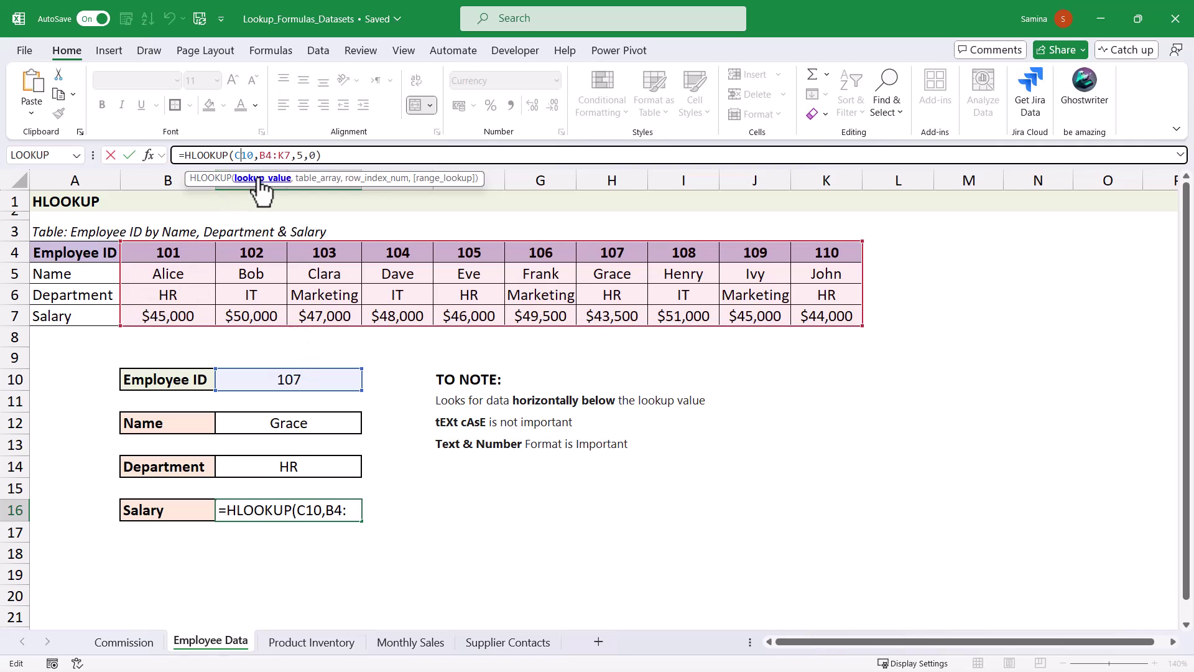
{"action": "left_click", "coordinate": [303, 156]}
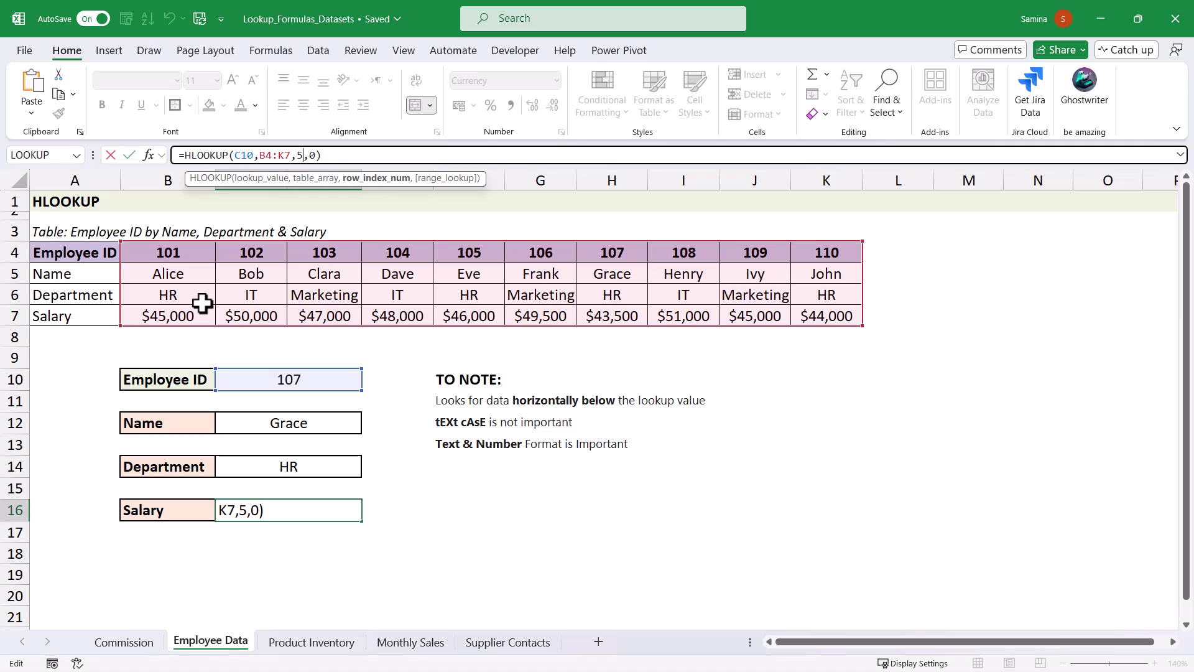
{"action": "key", "text": "BackSpace"}
{"action": "type", "text": "4"}
{"action": "key", "text": "Return"}
{"action": "left_click", "coordinate": [295, 509]}
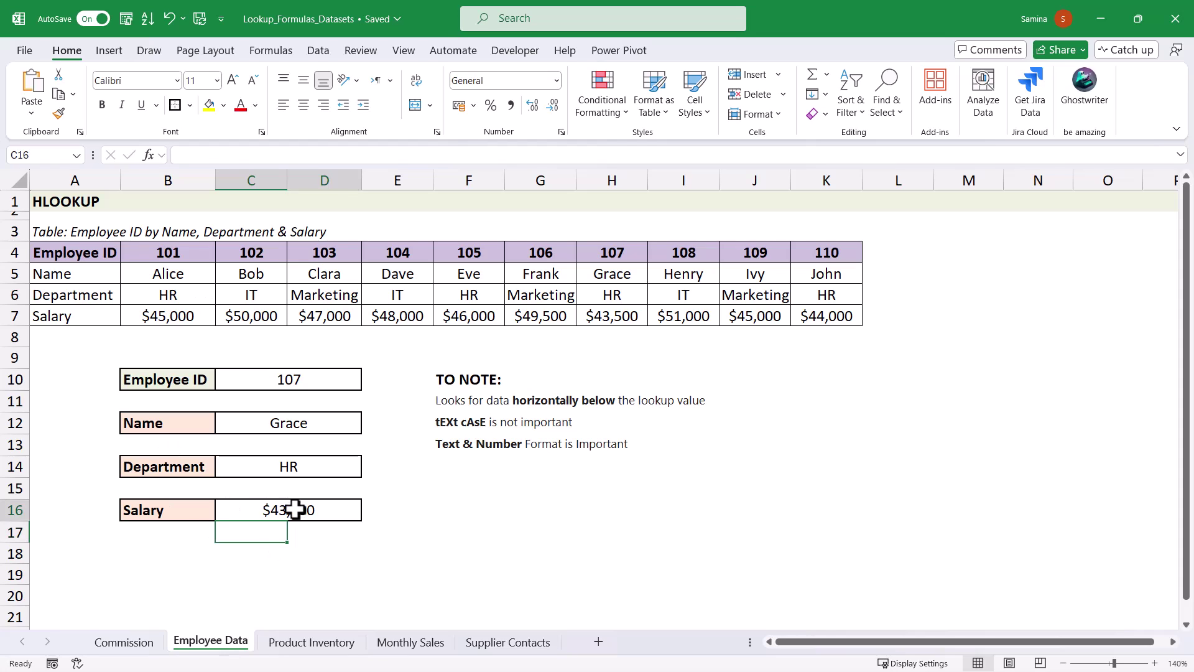
{"action": "left_click", "coordinate": [458, 474]}
Switch to the Product Inventory sheet with Ctrl+Page Down
{"action": "key", "text": "ctrl+Page_Down"}
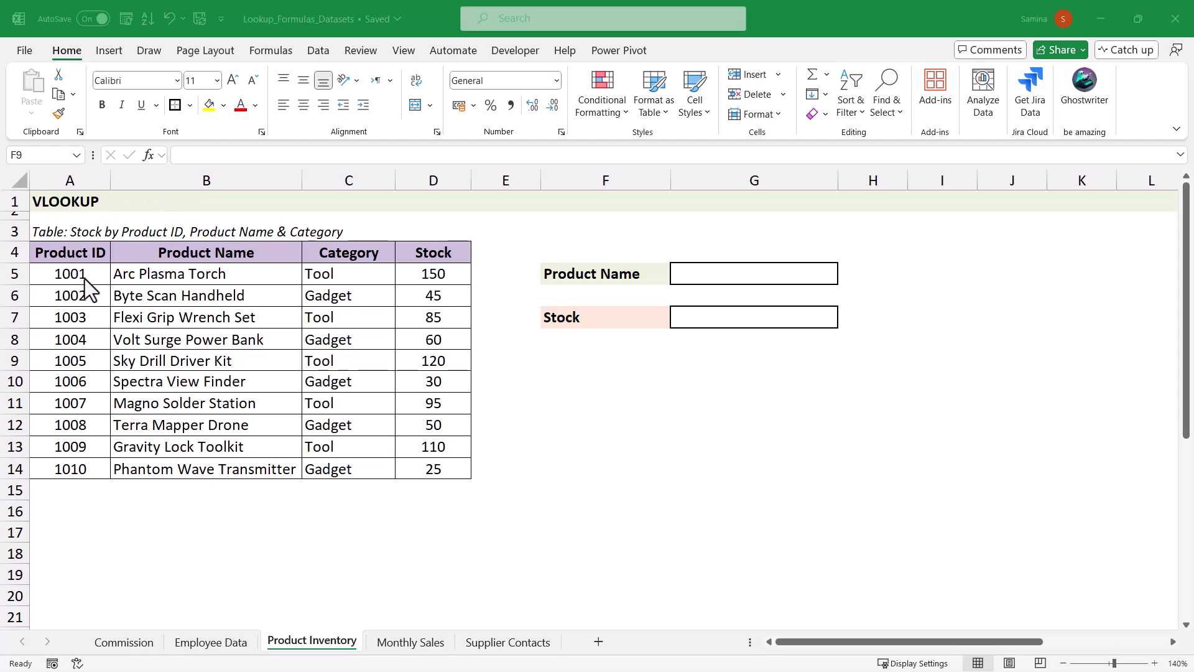
Enter Byte Scan Handheld as the Product Name in G5
{"action": "left_click", "coordinate": [714, 271]}
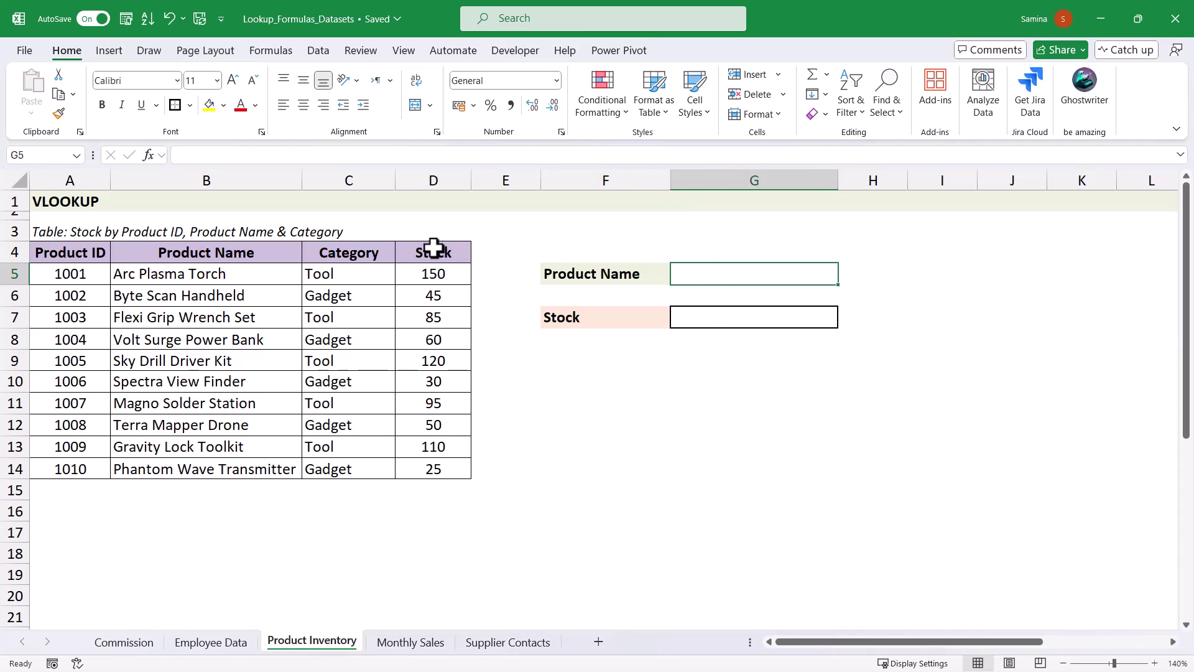
{"action": "type", "text": "Byte Scan Handheld"}
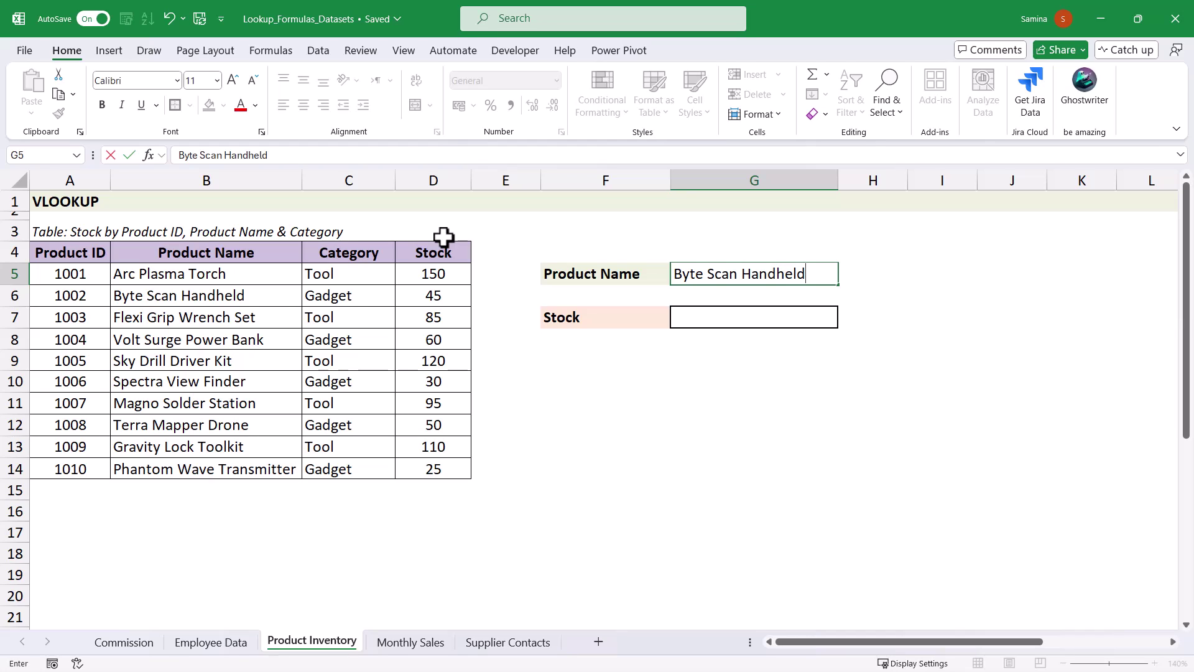
{"action": "key", "text": "Return"}
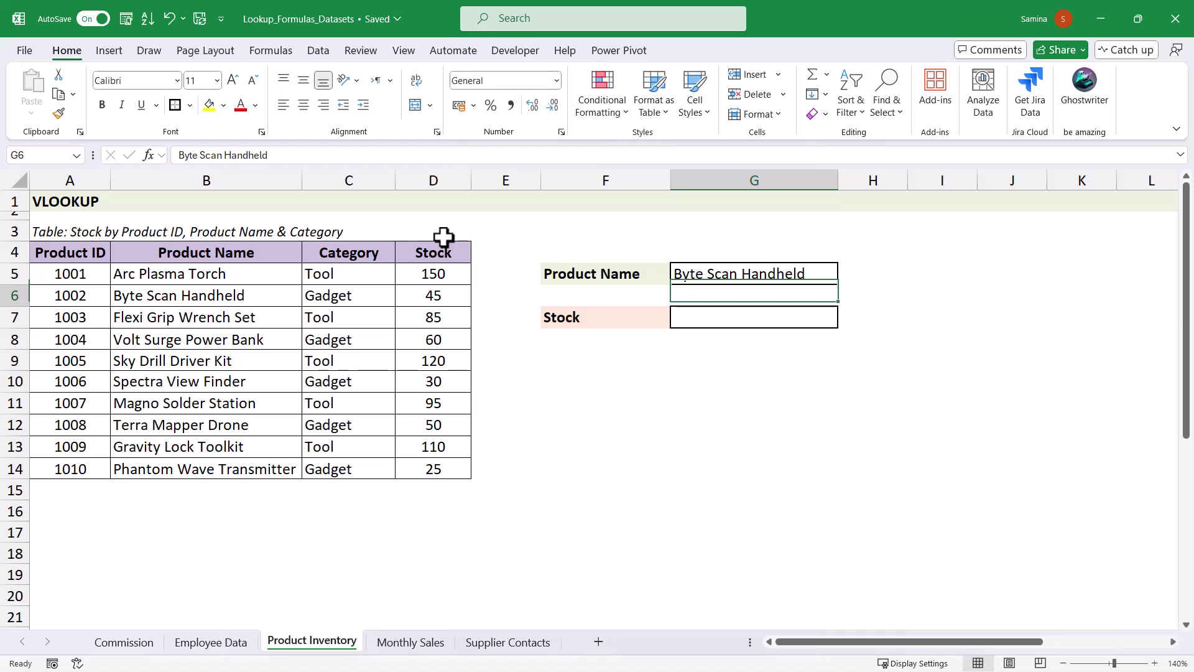
Enter =VLOOKUP(G5,B5:D14,3,0) in G7 so Stock shows 45
{"action": "left_click", "coordinate": [709, 318]}
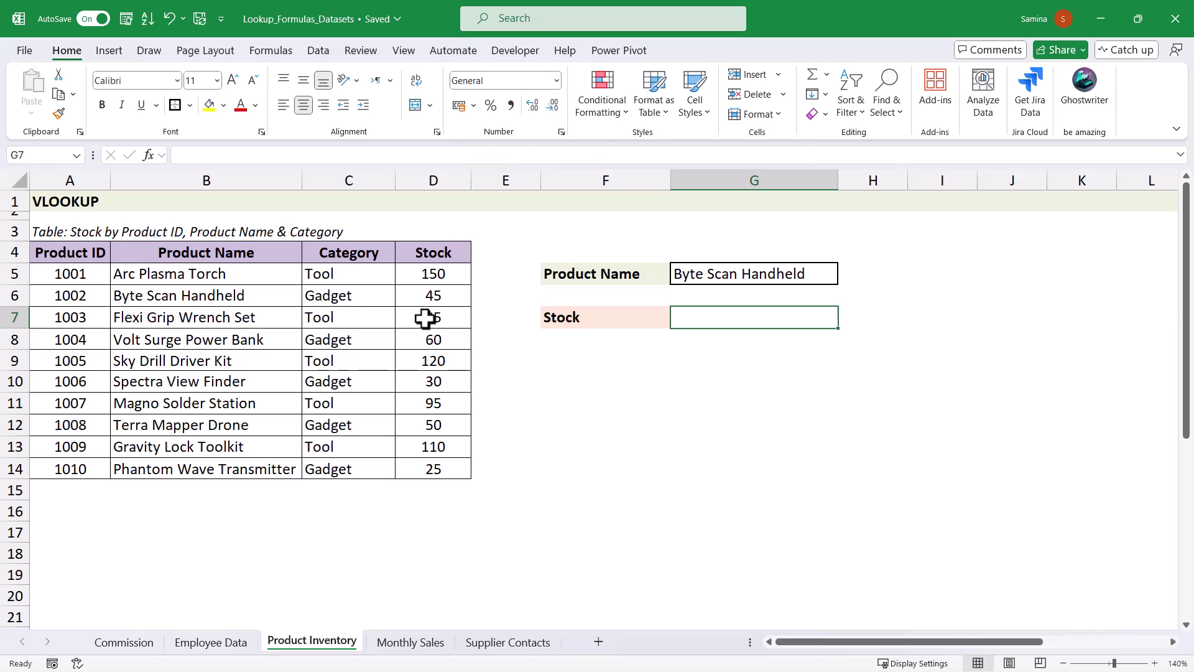
{"action": "type", "text": "=vlo"}
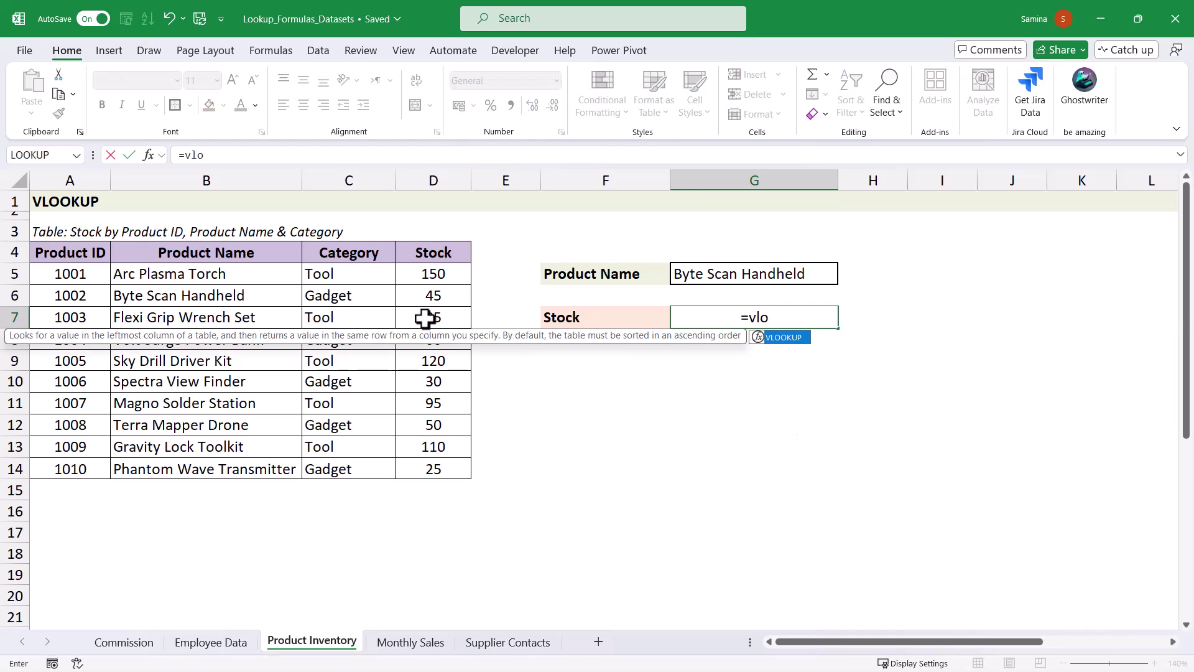
{"action": "key", "text": "Tab"}
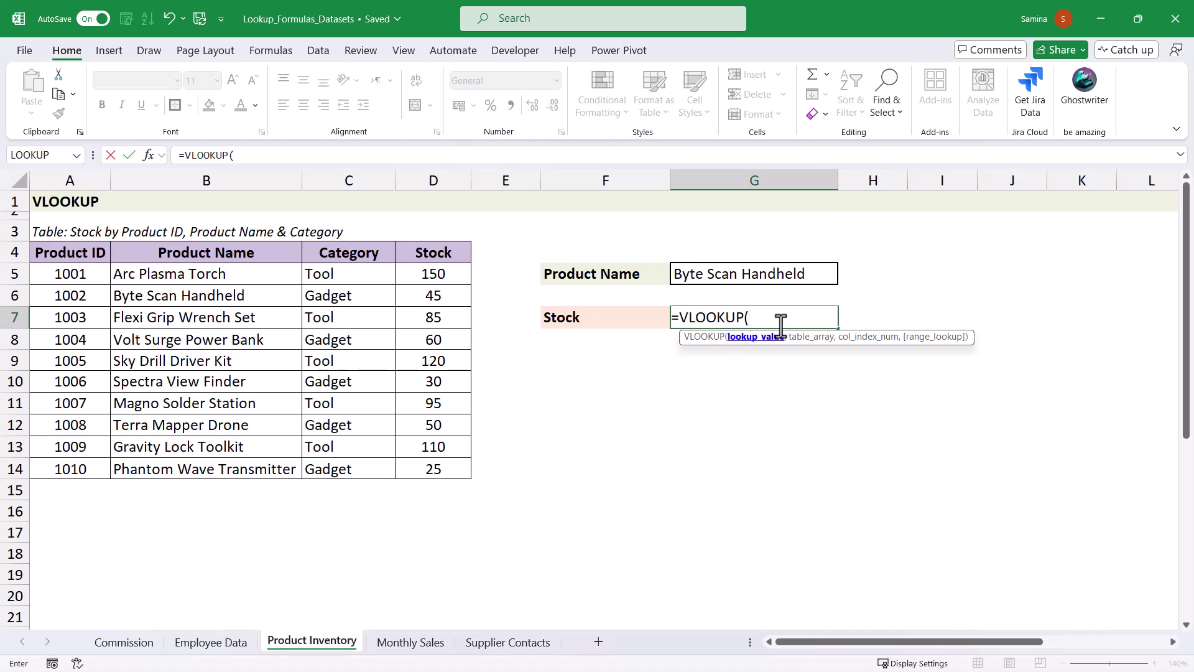
{"action": "left_click", "coordinate": [707, 277]}
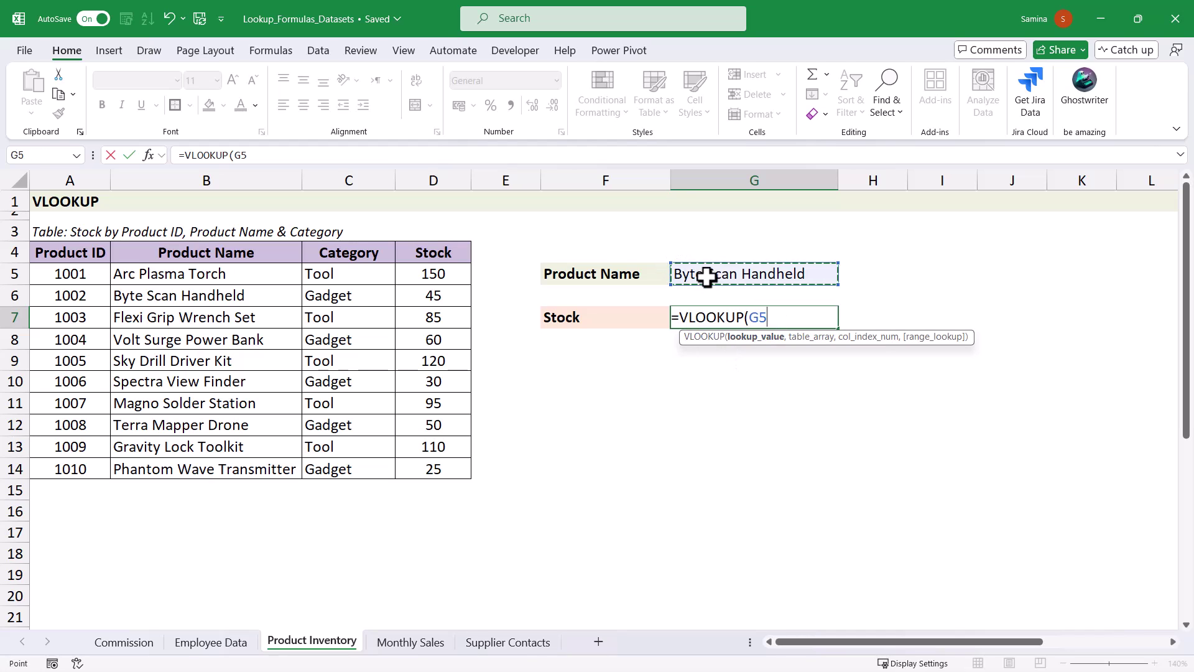
{"action": "type", "text": ","}
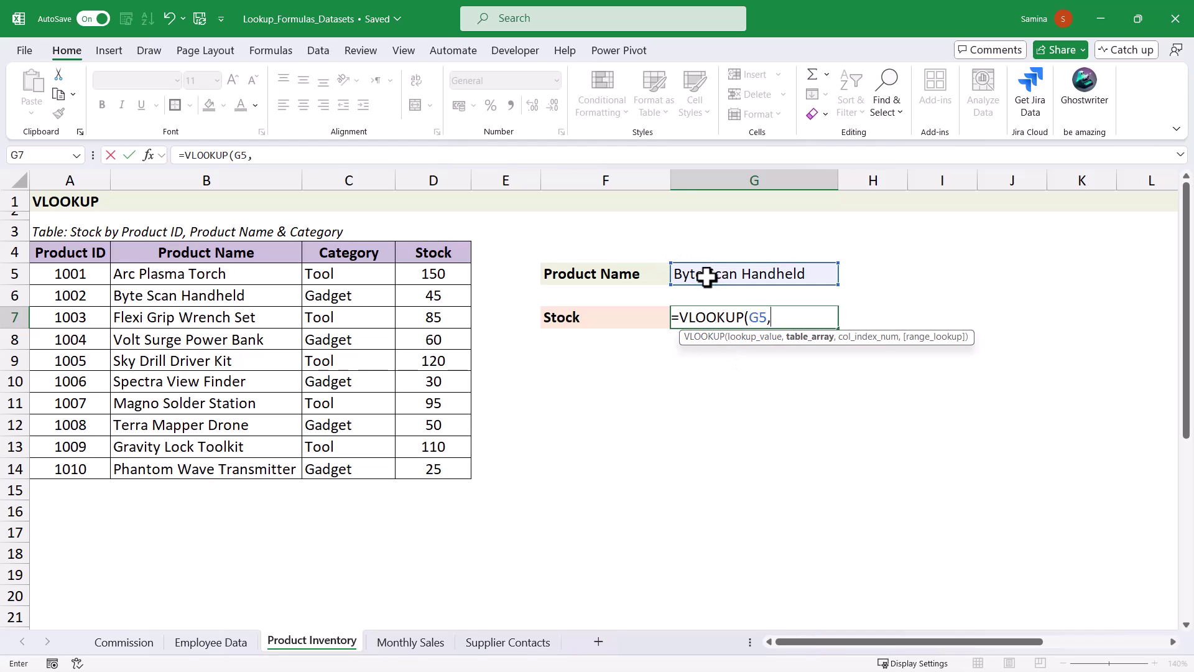
{"action": "left_click", "coordinate": [136, 273]}
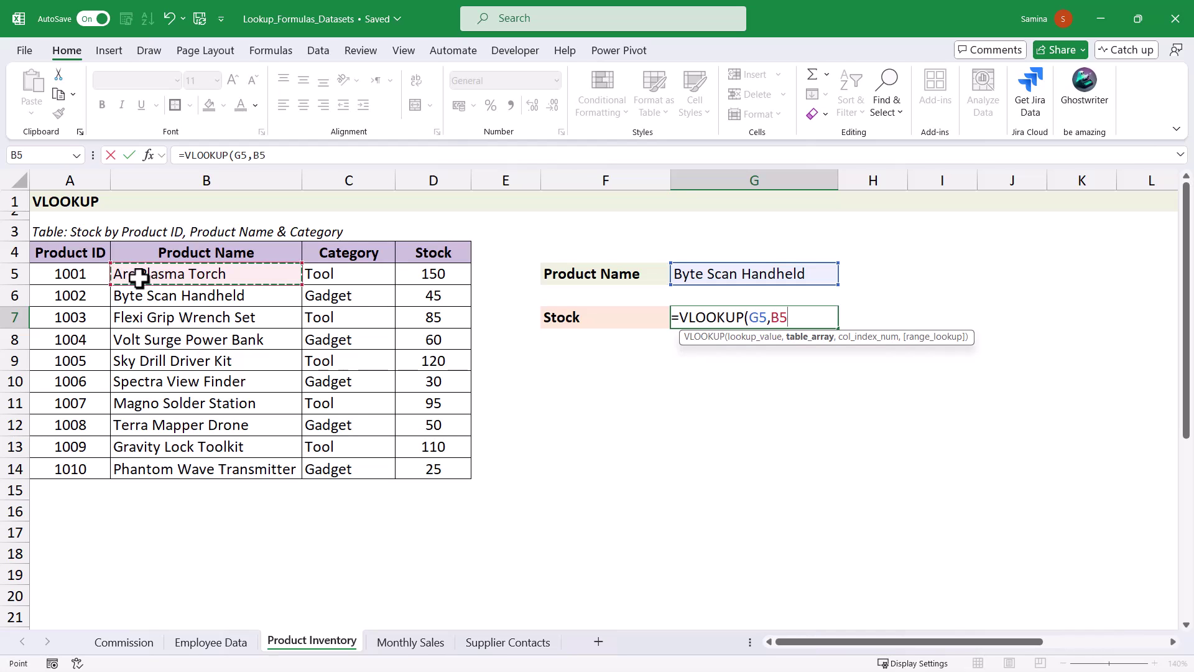
{"action": "left_click_drag", "start_coordinate": [230, 274], "coordinate": [447, 467]}
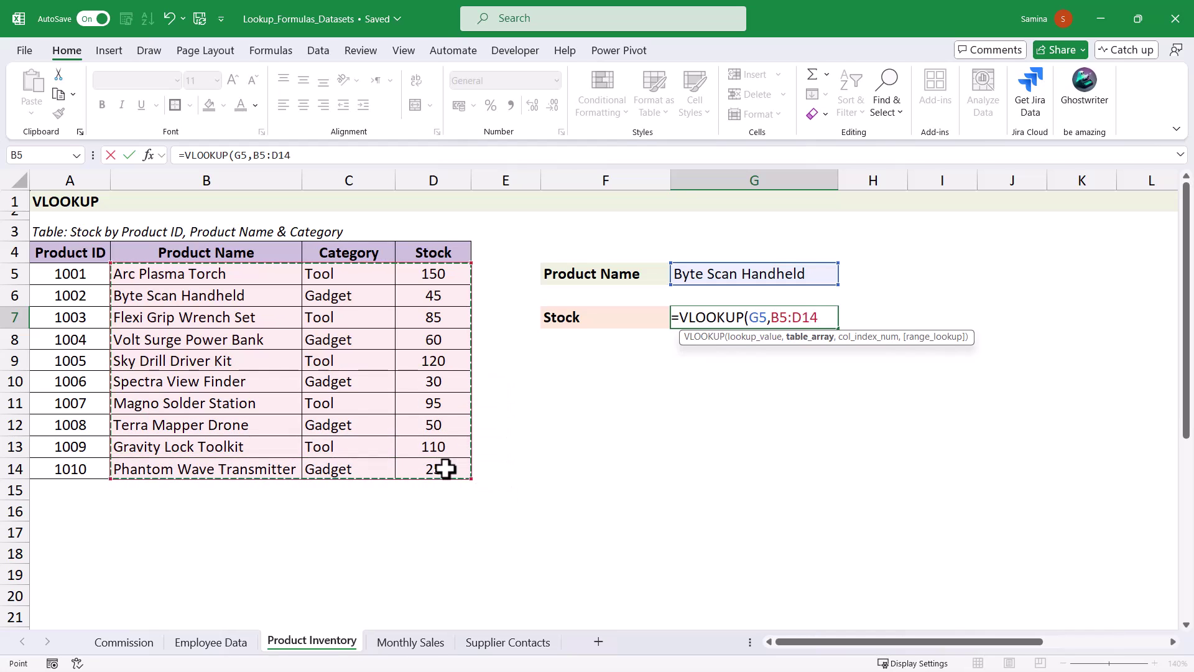
{"action": "type", "text": ","}
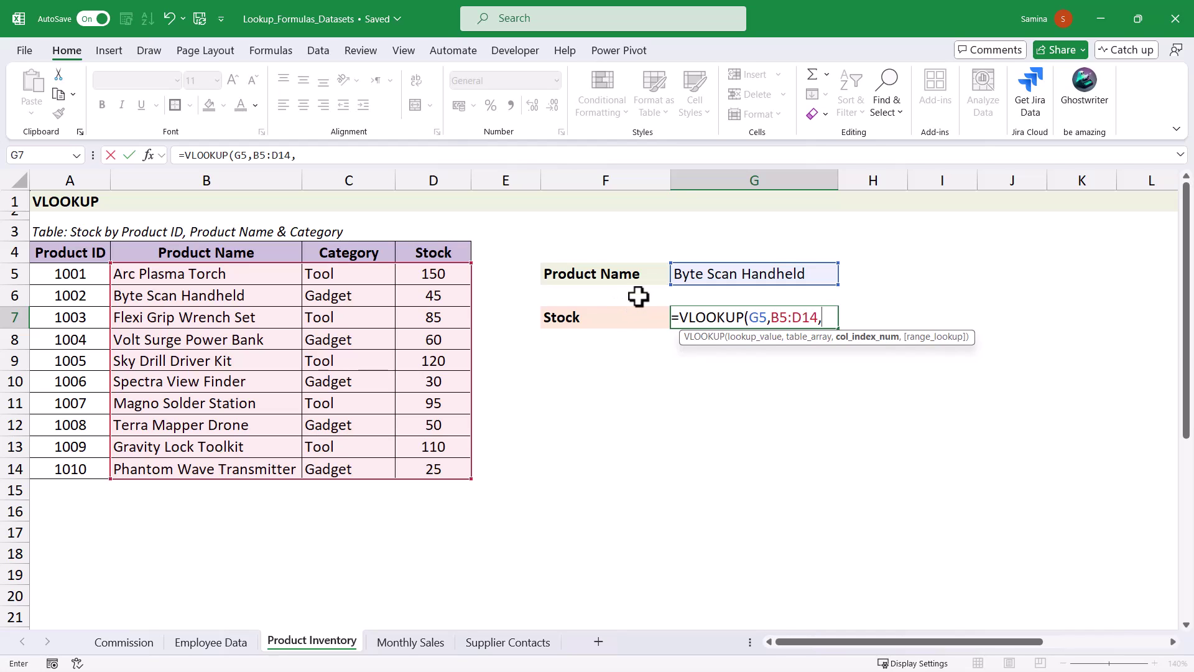
{"action": "type", "text": ","}
{"action": "key", "text": "BackSpace"}
{"action": "type", "text": "3,"}
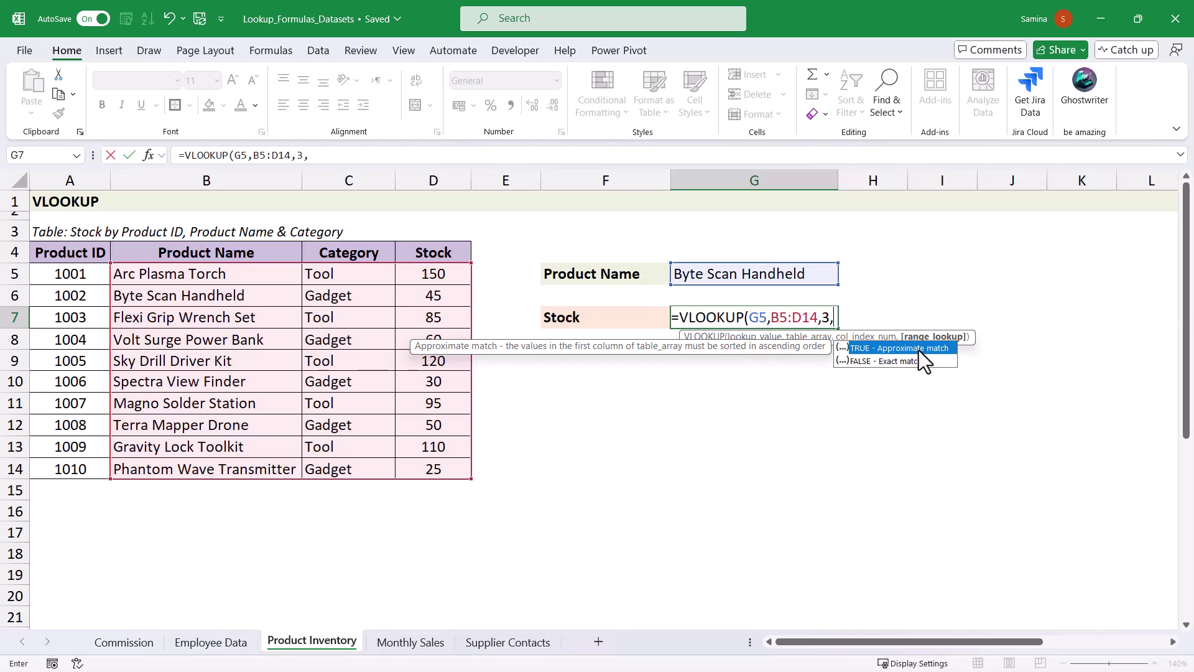
{"action": "type", "text": "0"}
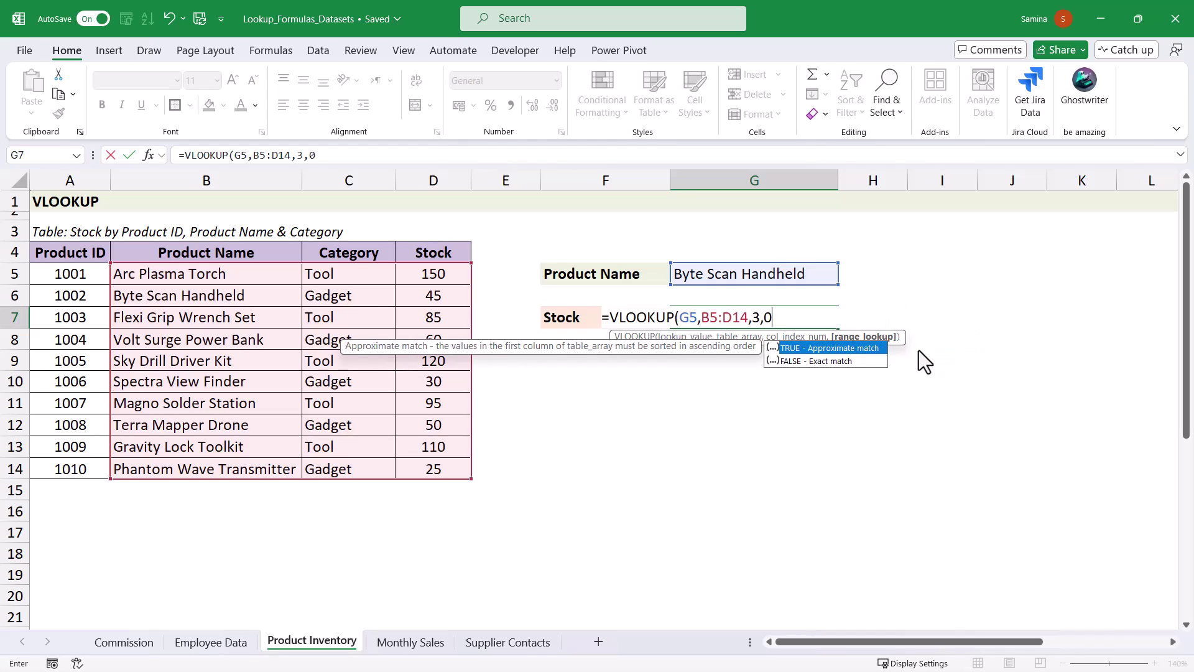
{"action": "type", "text": ")"}
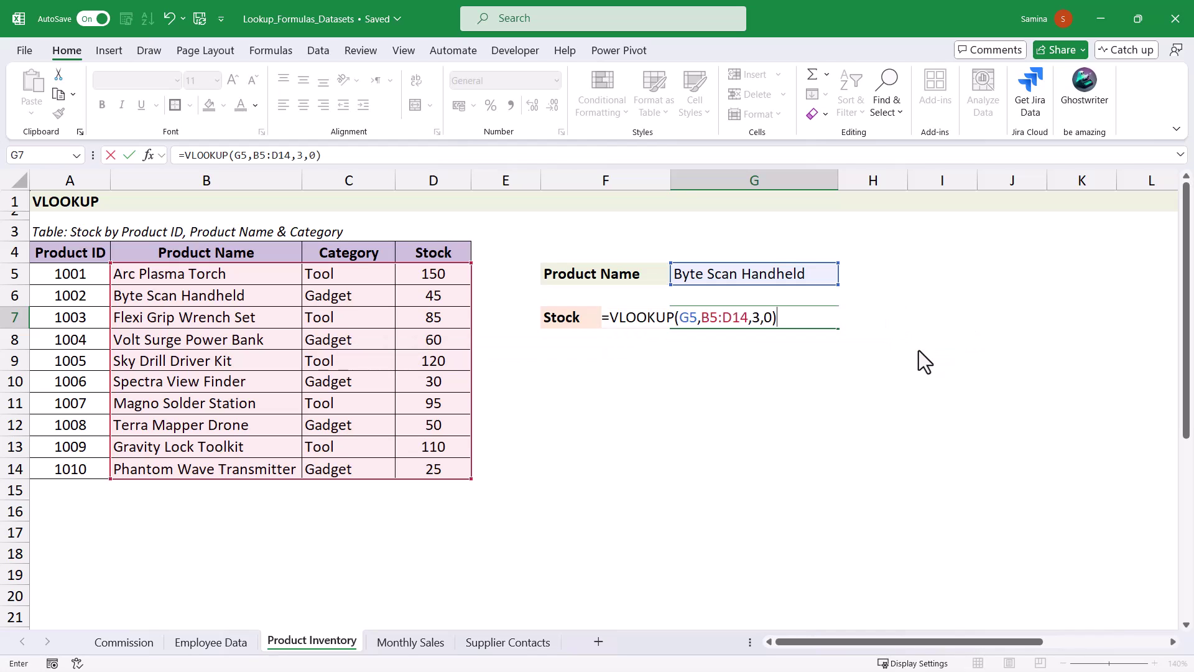
{"action": "key", "text": "Return"}
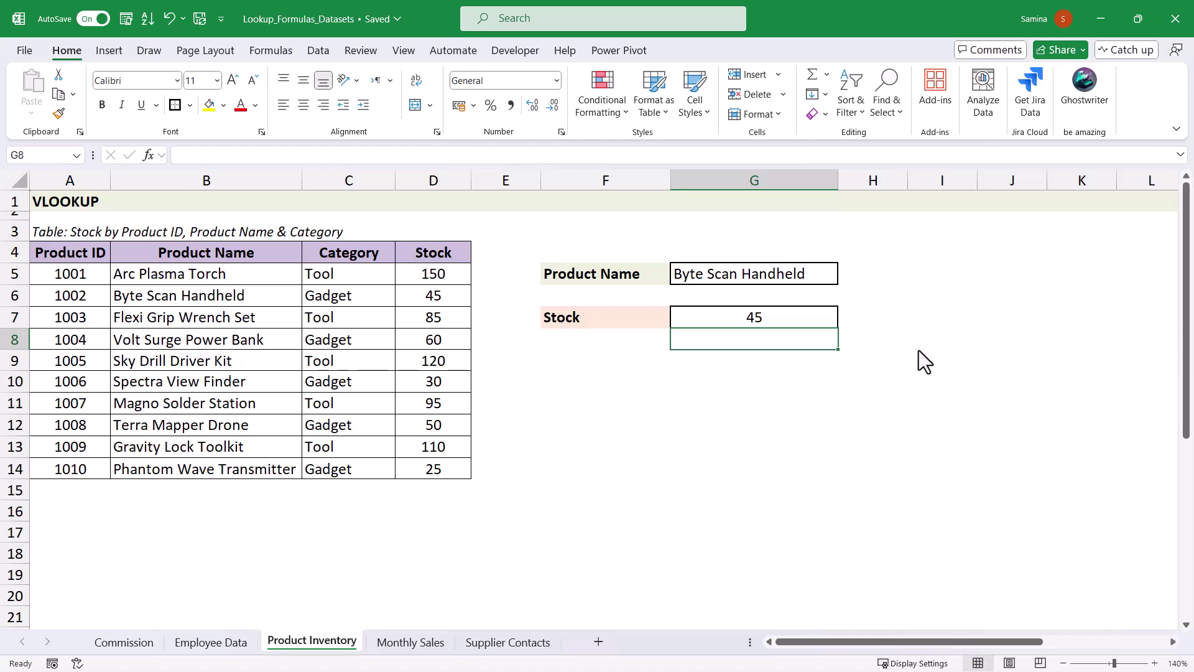
Re-enter the Byte Scan Handheld name in B6, turning the G7 Stock result into #N/A
{"action": "left_click_drag", "start_coordinate": [438, 292], "coordinate": [186, 284]}
{"action": "left_click", "coordinate": [181, 293]}
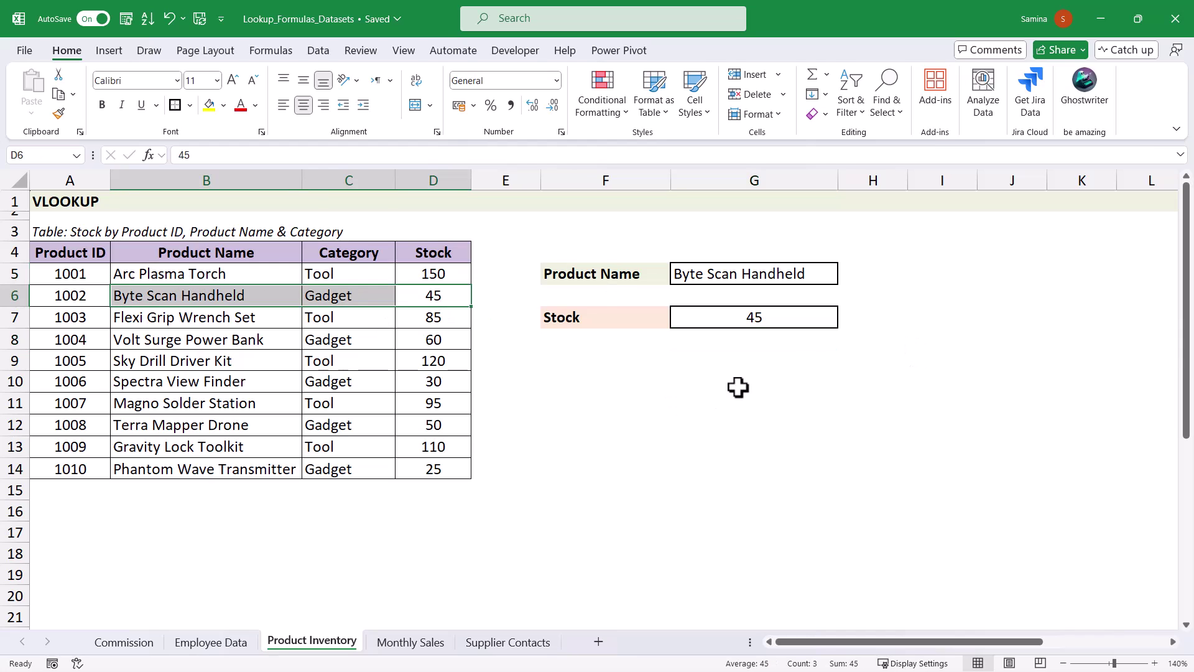
{"action": "left_click", "coordinate": [761, 319]}
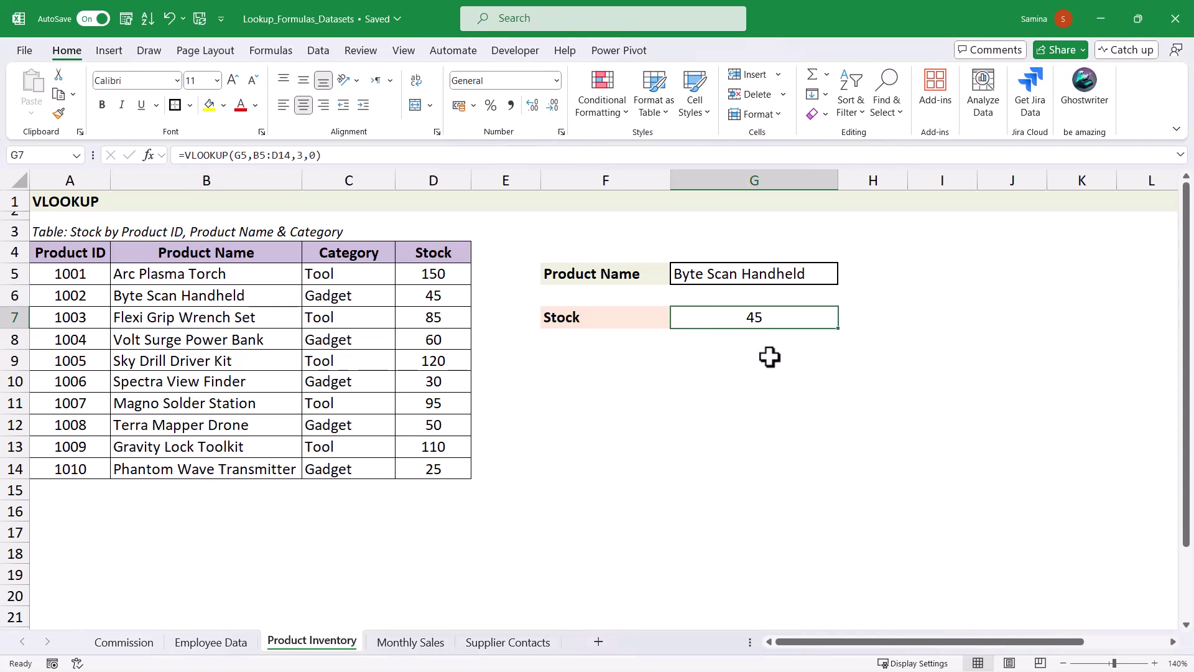
{"action": "left_click", "coordinate": [727, 269]}
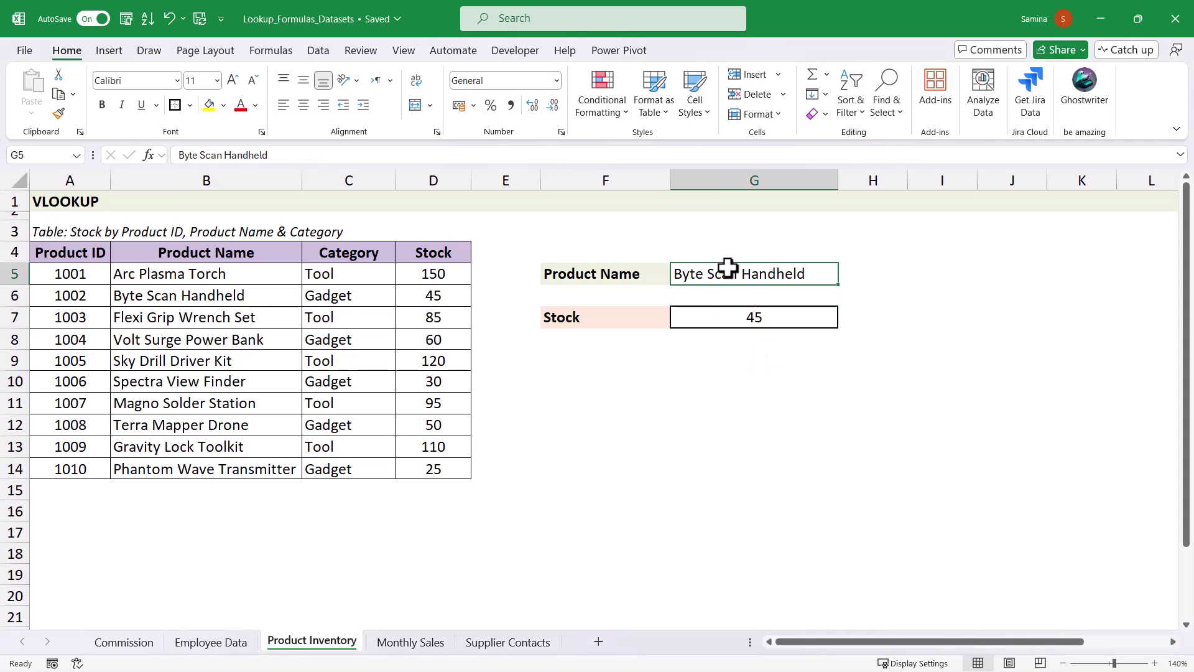
{"action": "left_click", "coordinate": [246, 297]}
{"action": "left_click", "coordinate": [328, 154]}
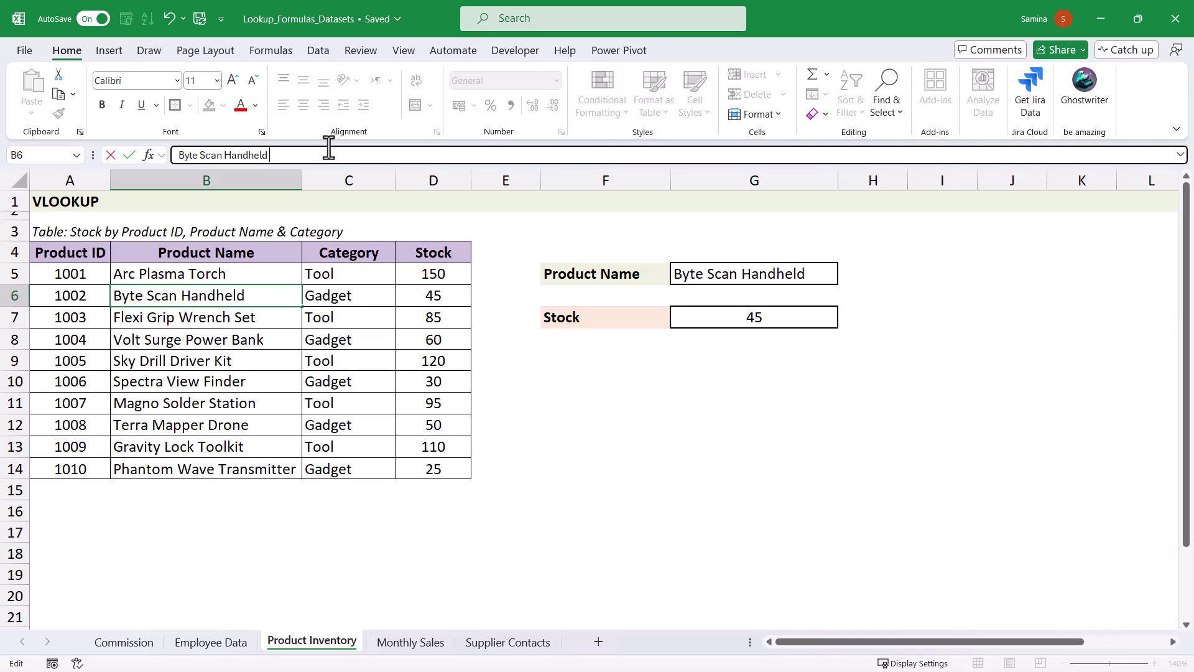
{"action": "key", "text": "Return"}
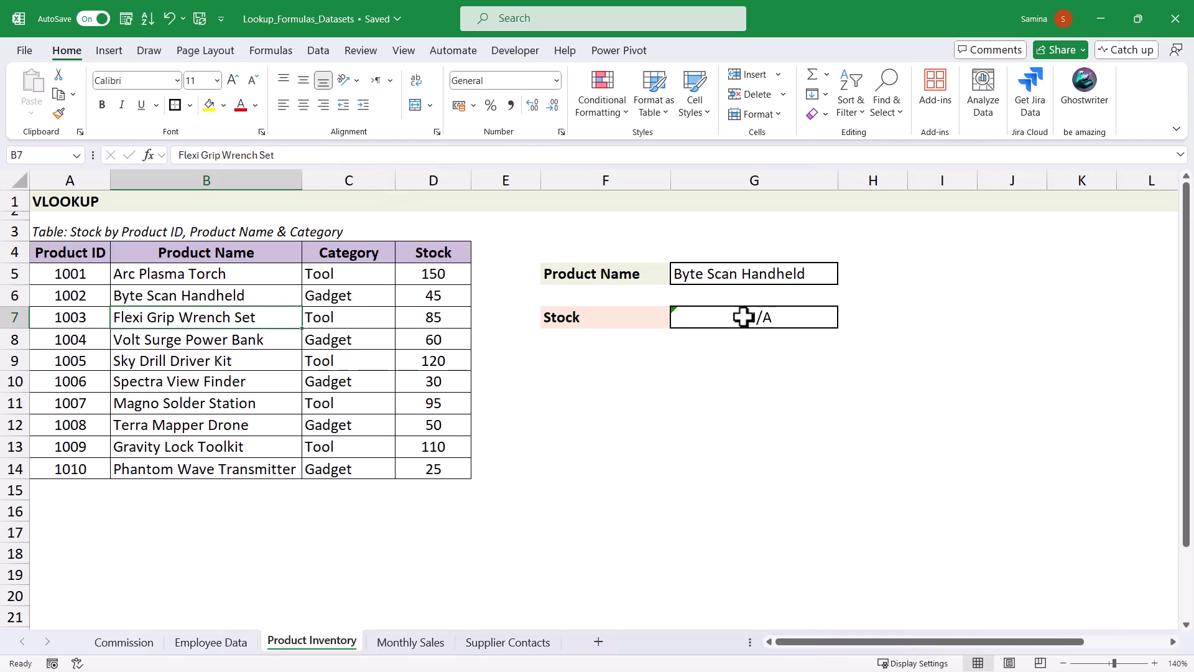
{"action": "left_click", "coordinate": [735, 363]}
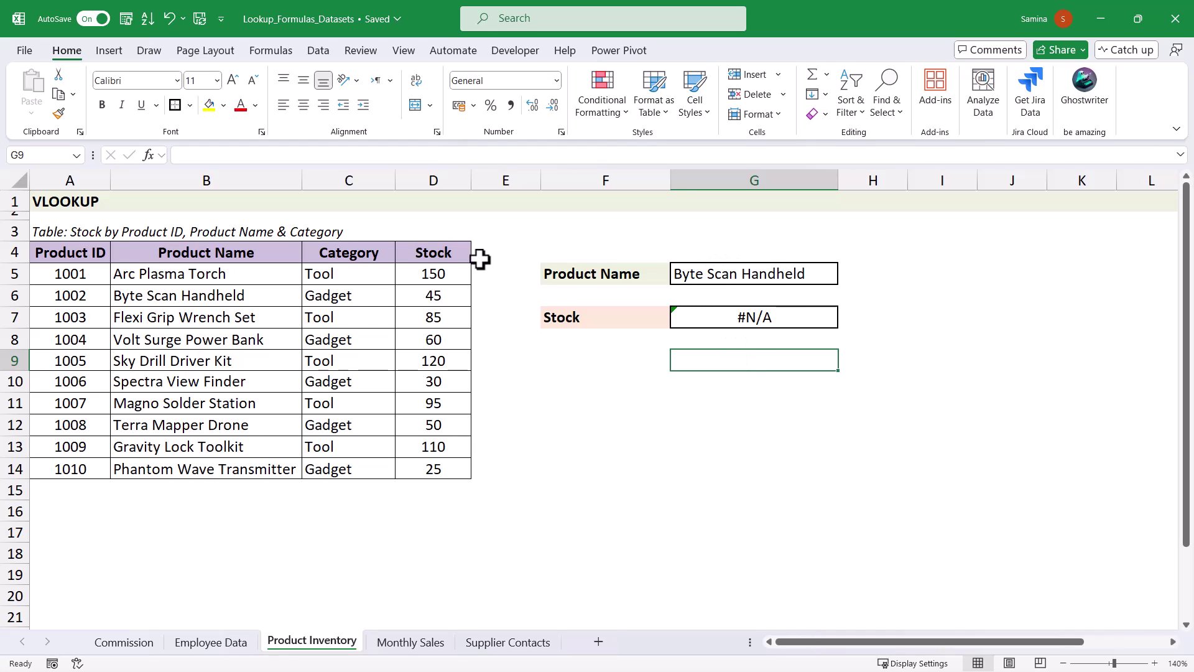
Change G7 to approximate match, =VLOOKUP(G5,B5:D14,3,1), returning 150
{"action": "left_click", "coordinate": [738, 317]}
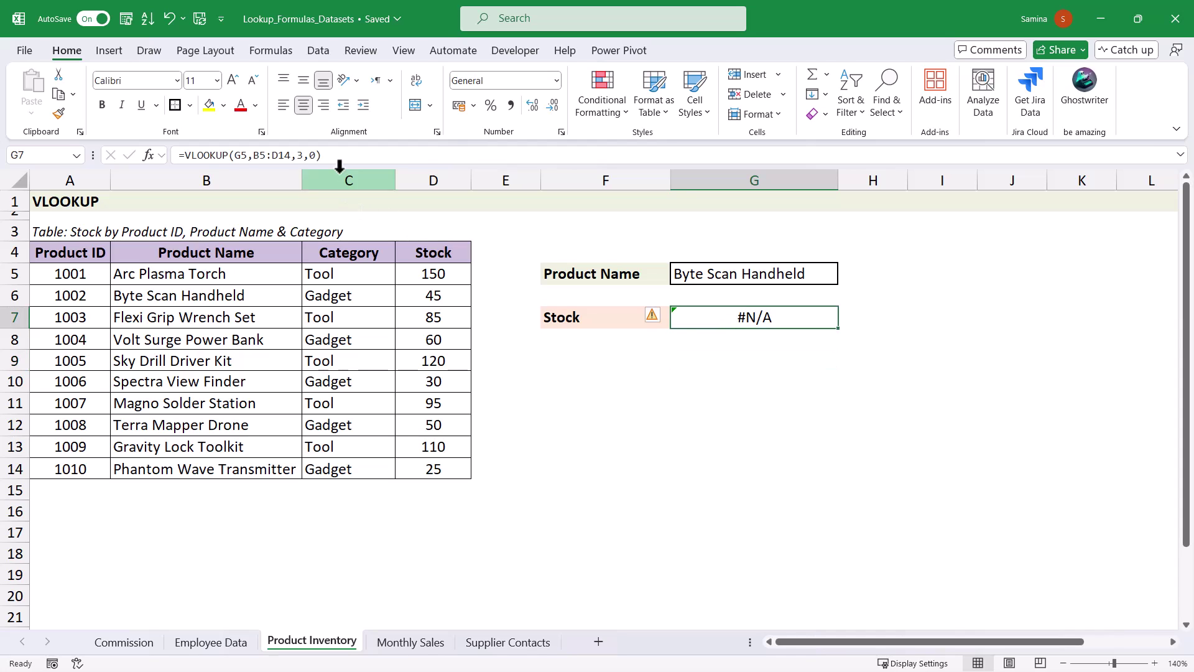
{"action": "left_click", "coordinate": [315, 155]}
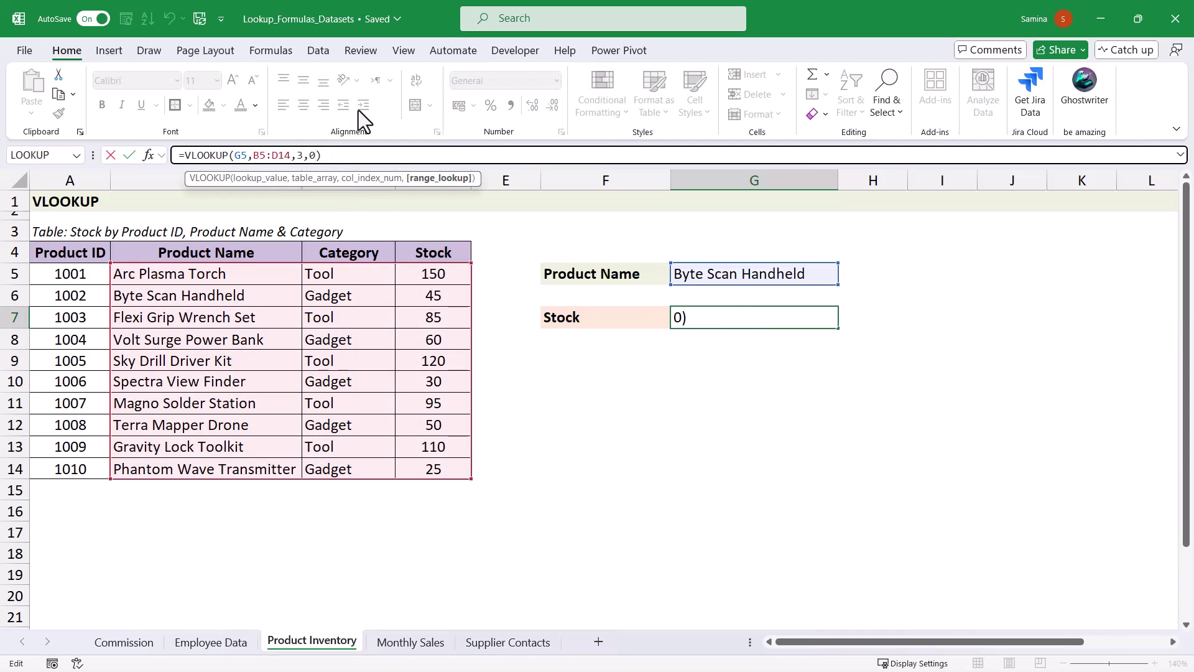
{"action": "key", "text": "BackSpace"}
{"action": "type", "text": "1"}
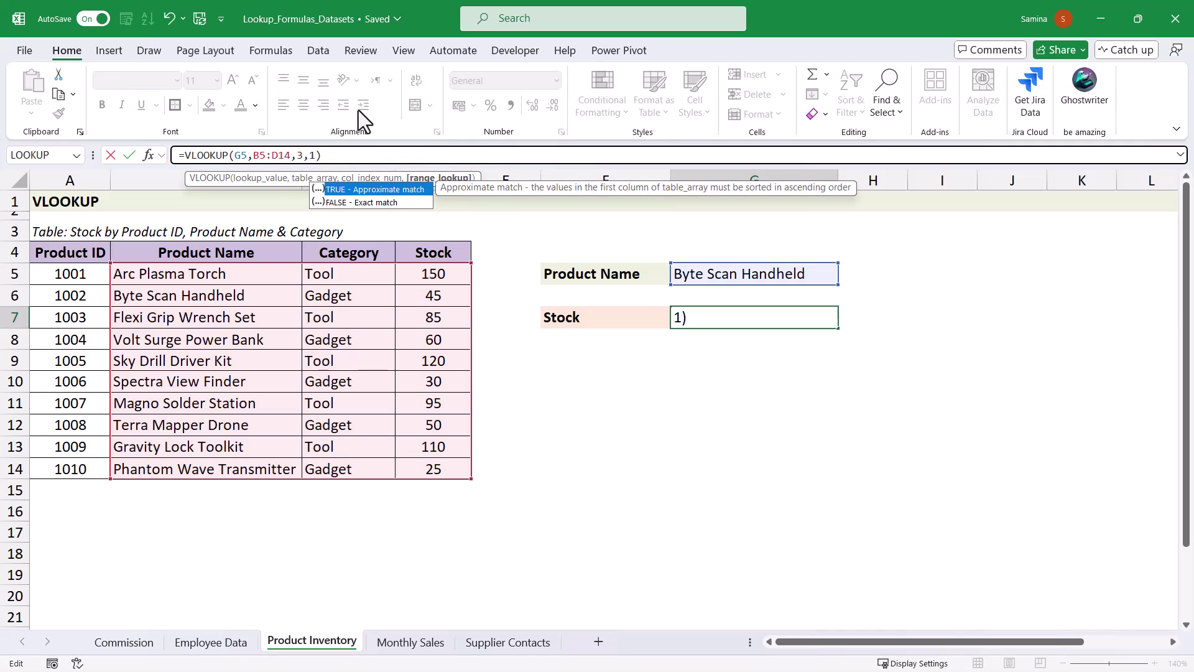
{"action": "key", "text": "Return"}
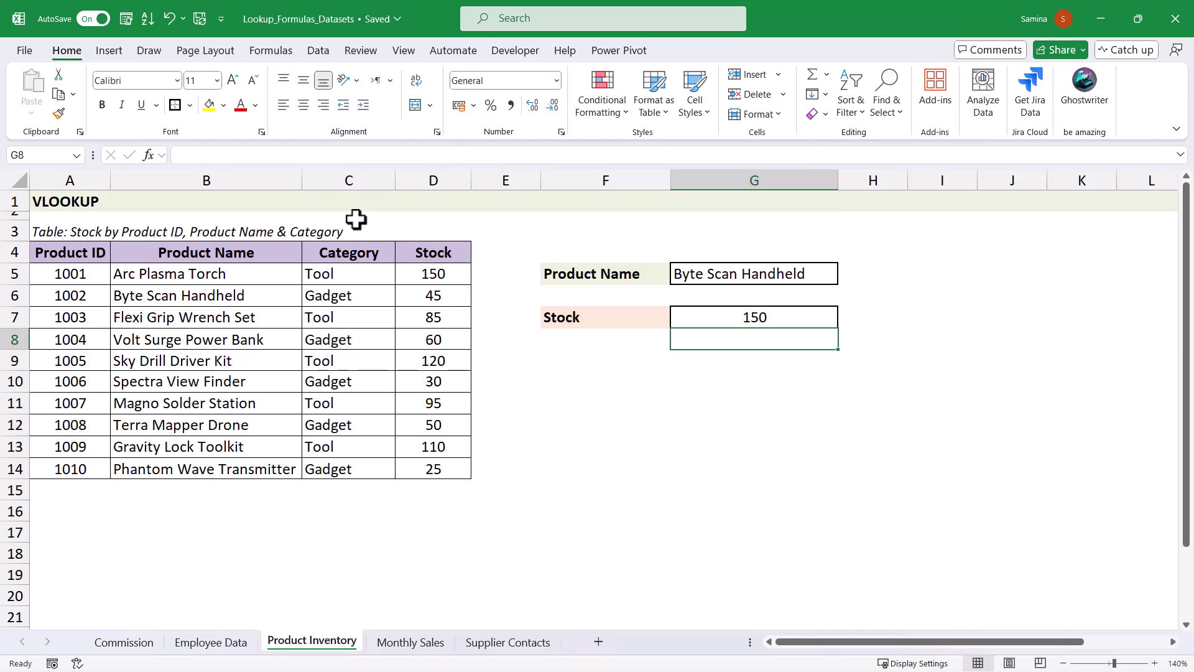
Compare the Arc Plasma Torch and Byte Scan Handheld rows in the stock table
{"action": "left_click", "coordinate": [748, 312]}
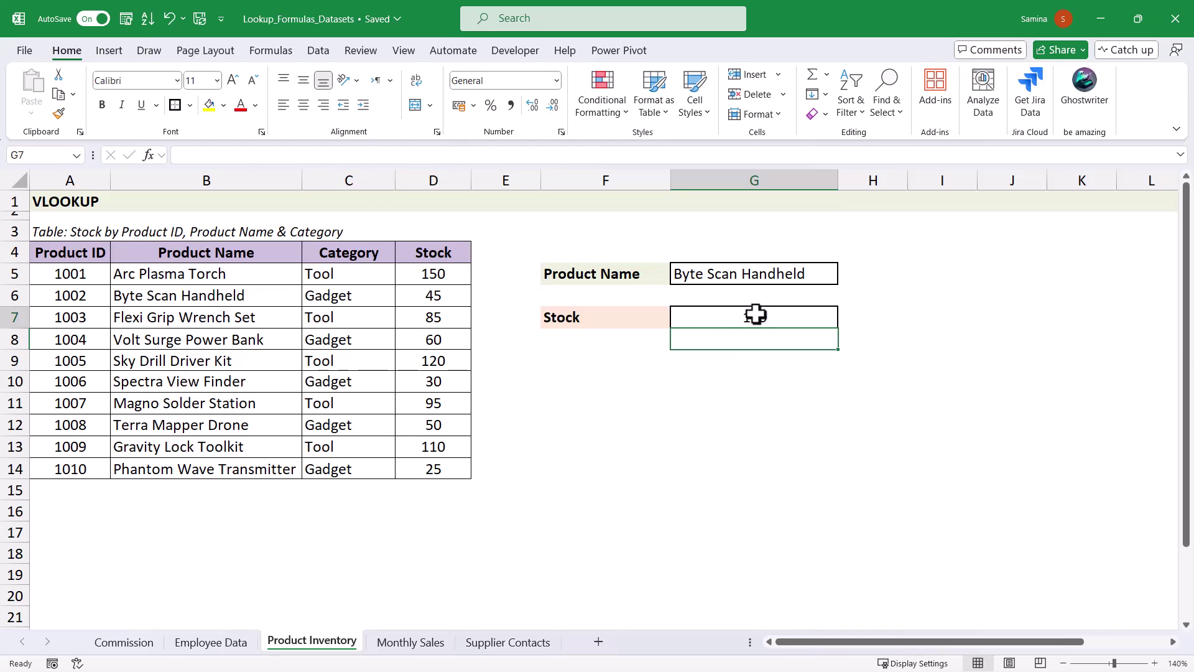
{"action": "left_click", "coordinate": [445, 267]}
{"action": "left_click_drag", "start_coordinate": [174, 267], "coordinate": [439, 258]}
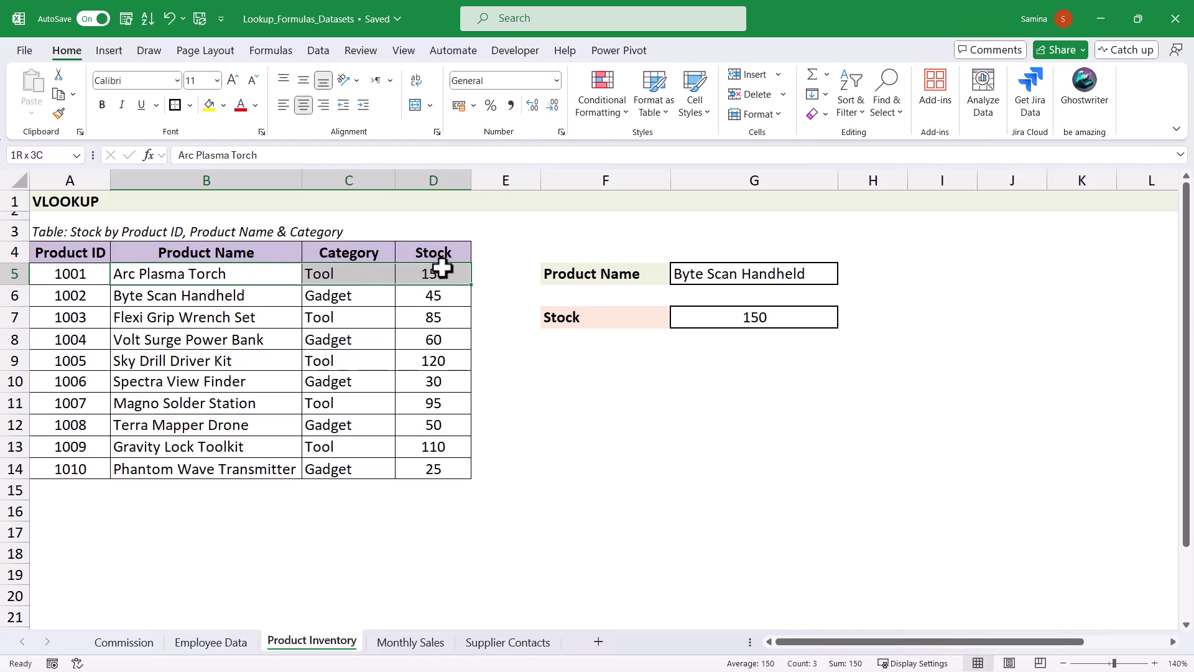
{"action": "left_click_drag", "start_coordinate": [200, 299], "coordinate": [429, 295]}
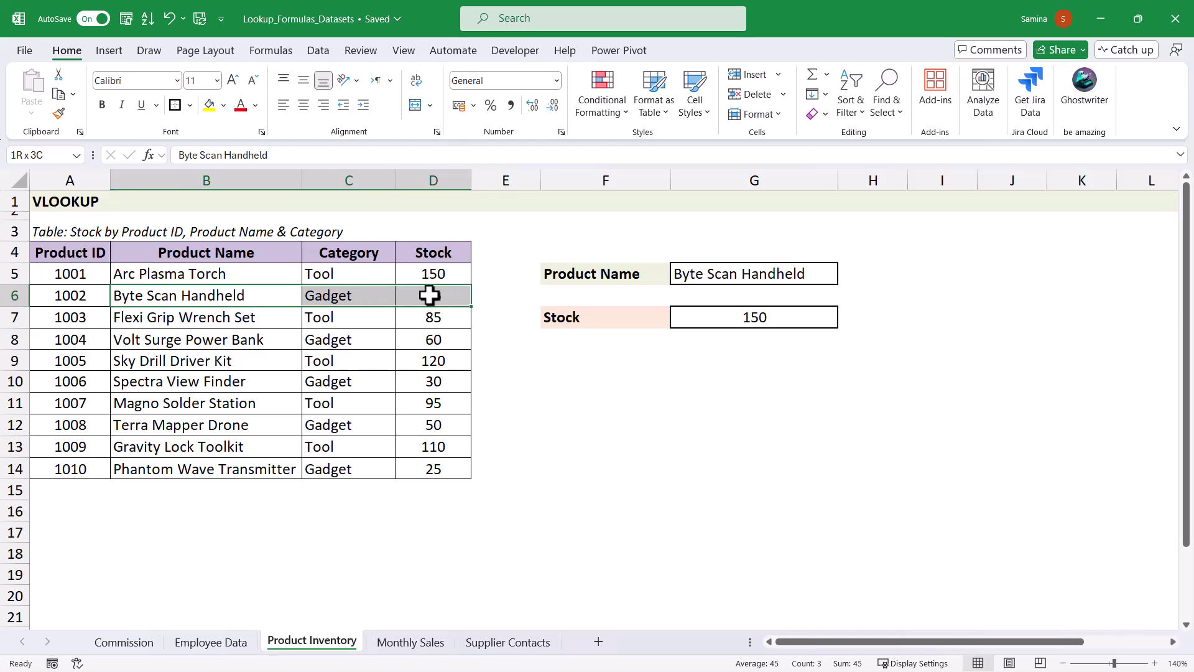
{"action": "left_click", "coordinate": [640, 373]}
Replace the Product Name in G5 with the partial name Byte
{"action": "left_click", "coordinate": [706, 274]}
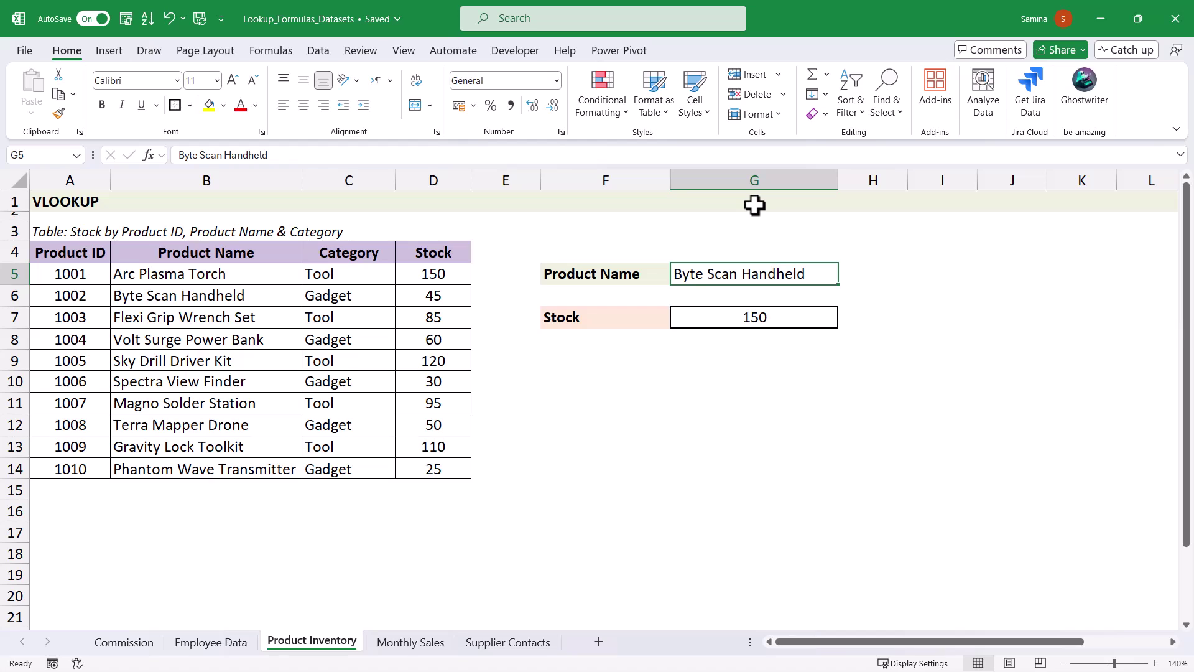
{"action": "type", "text": "Byte"}
{"action": "key", "text": "Return"}
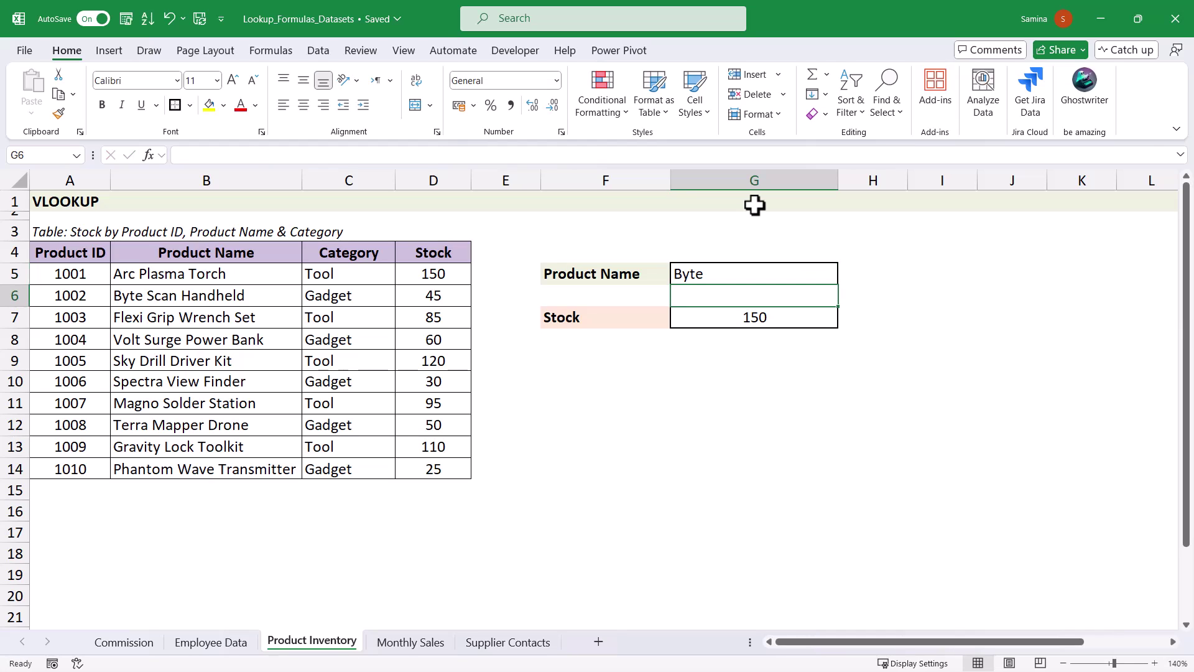
{"action": "key", "text": "Down"}
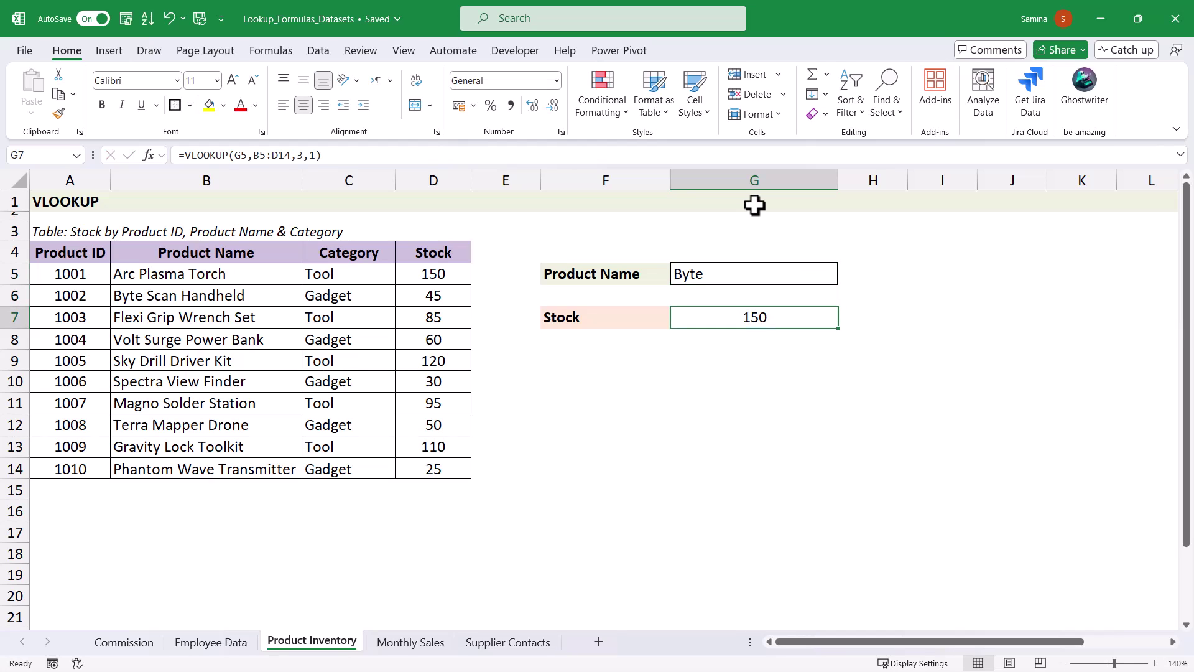
{"action": "key", "text": "Down"}
{"action": "key", "text": "Down"}
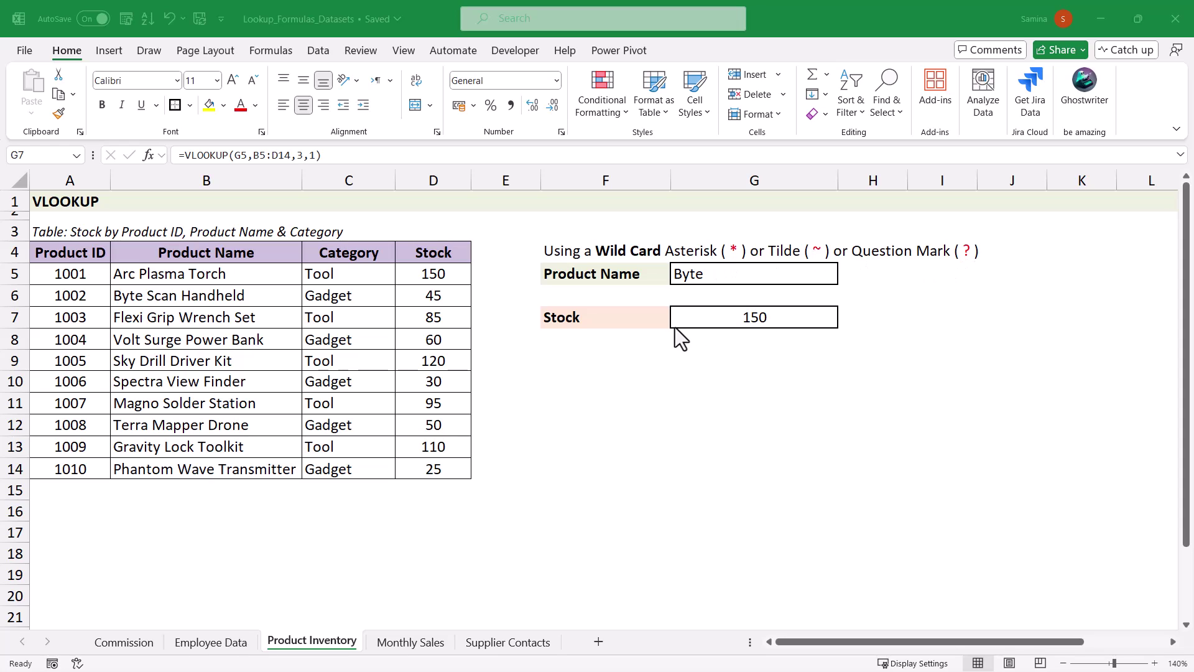
Edit G7 to =VLOOKUP(G5&"*",B5:D14,3,1) so the partial name Byte returns 45
{"action": "left_click", "coordinate": [713, 322]}
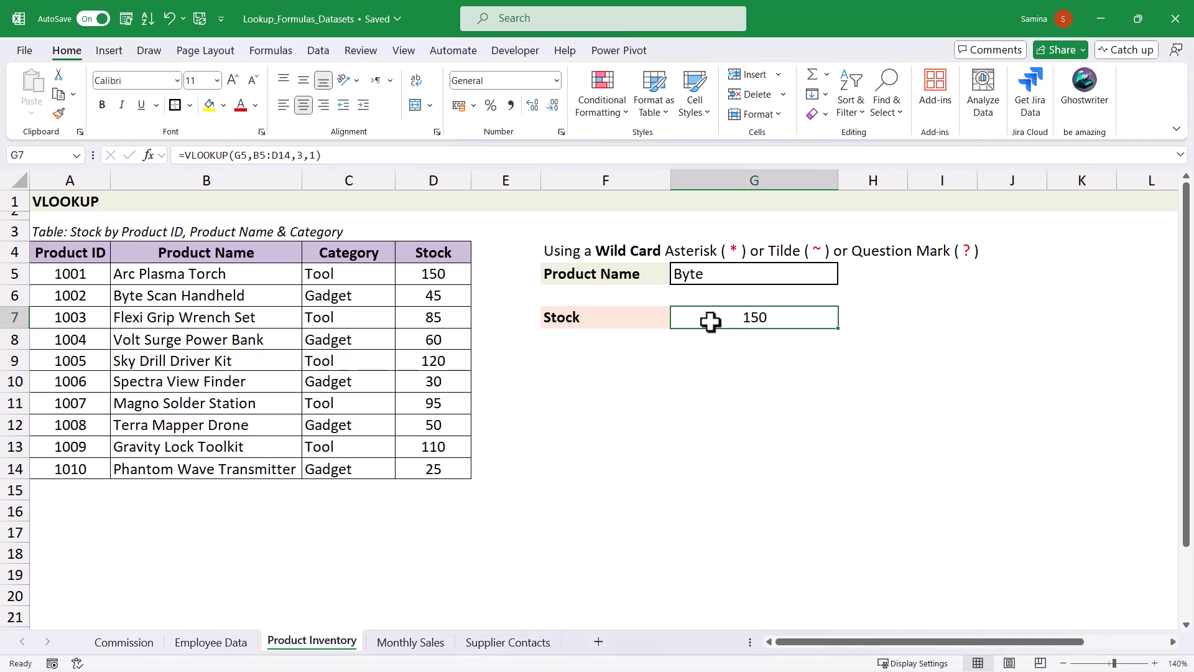
{"action": "left_click", "coordinate": [246, 155]}
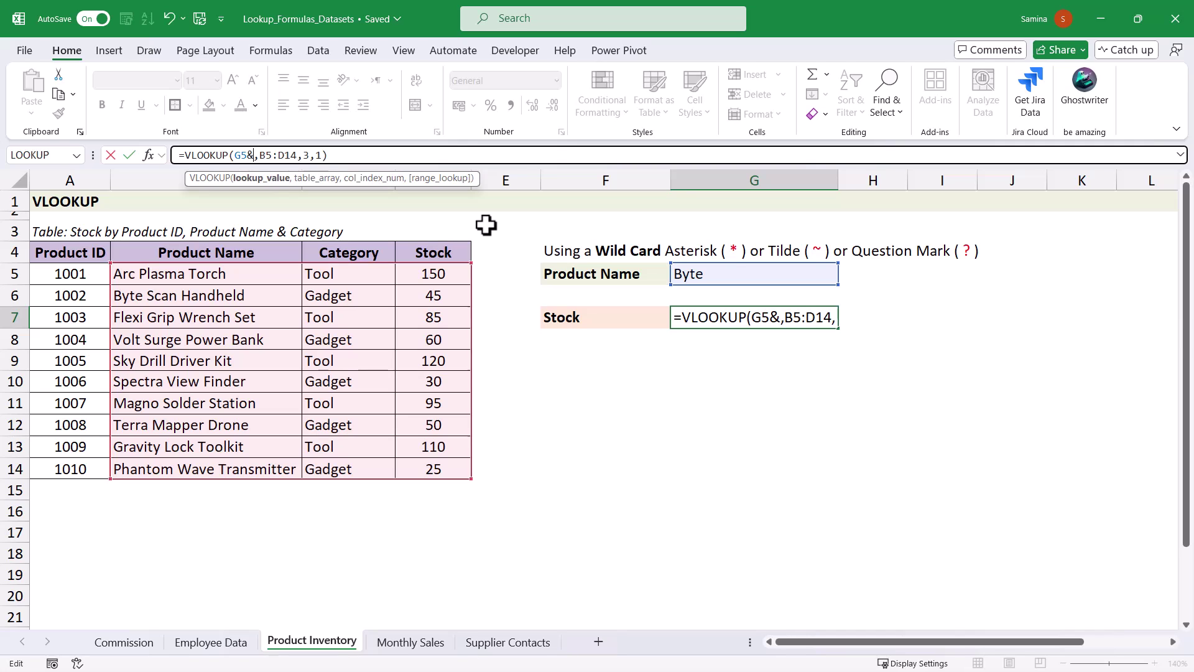
{"action": "key", "text": "Left"}
{"action": "type", "text": "&\""}
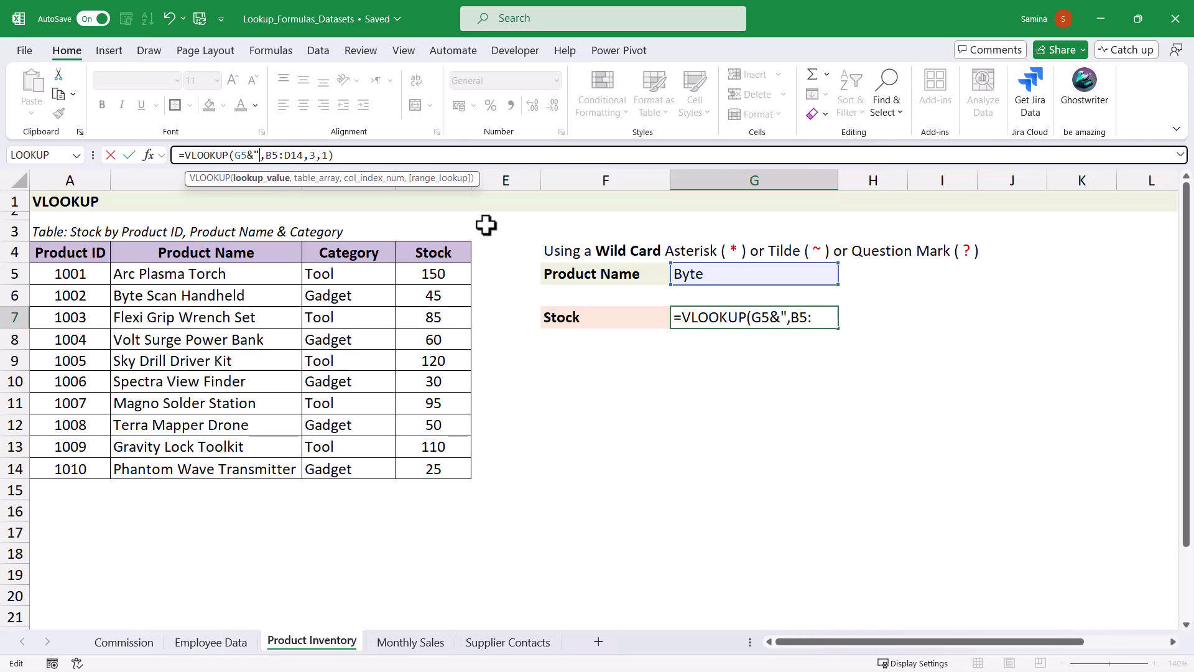
{"action": "type", "text": "*"}
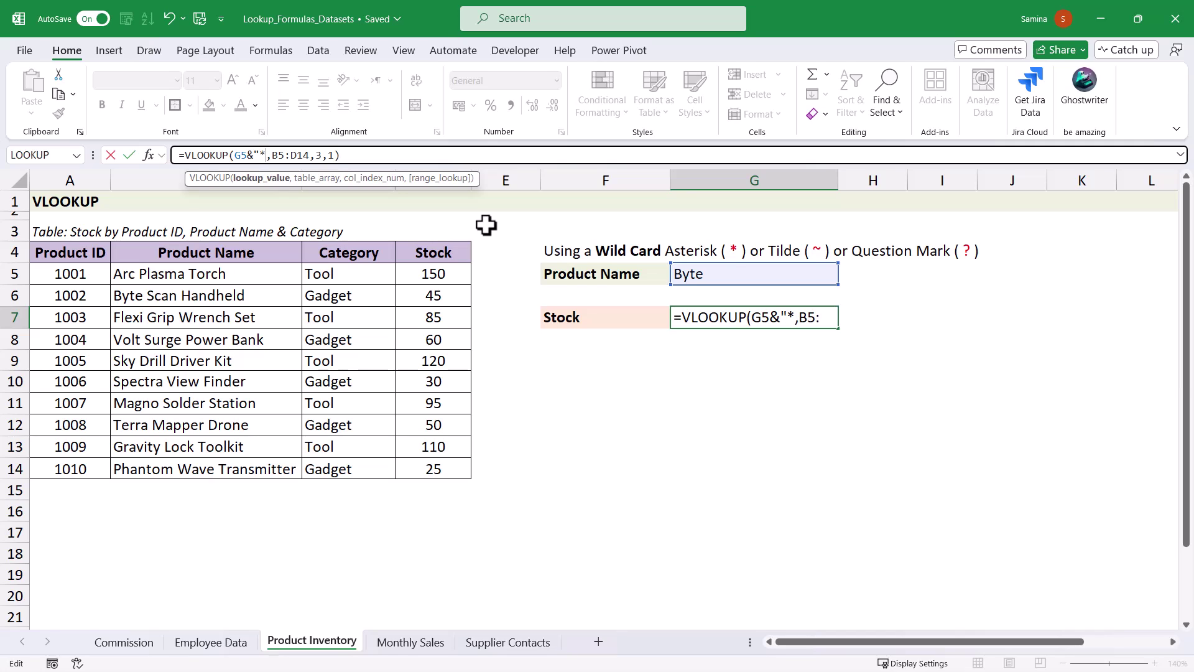
{"action": "type", "text": "\""}
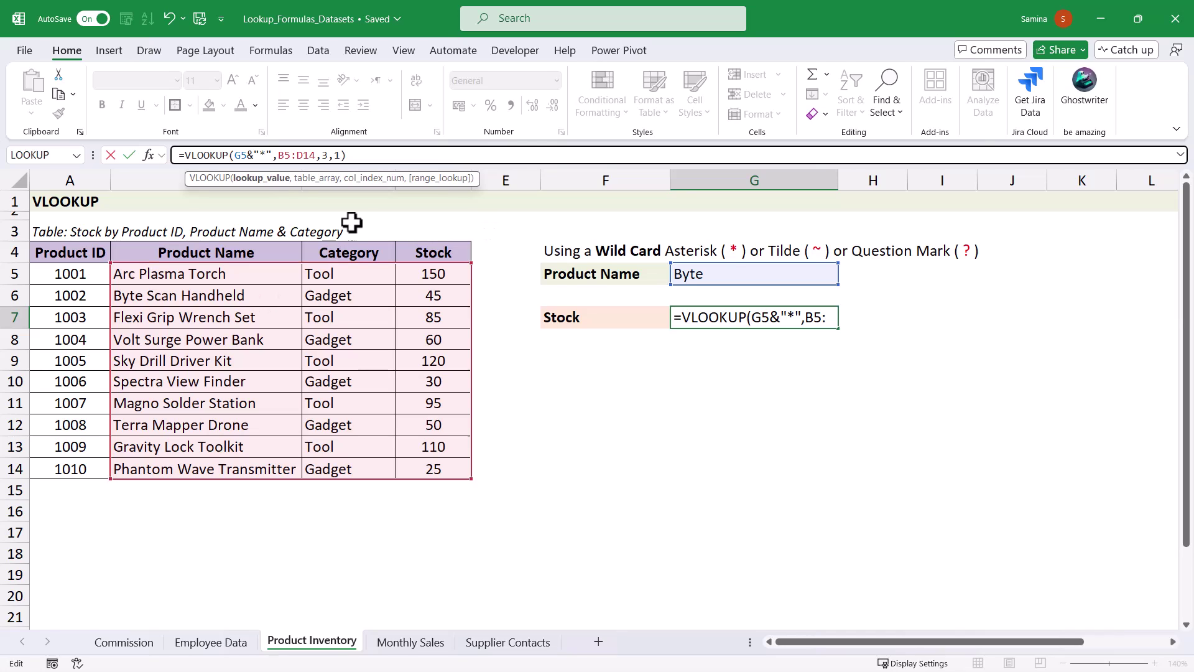
{"action": "left_click", "coordinate": [338, 154]}
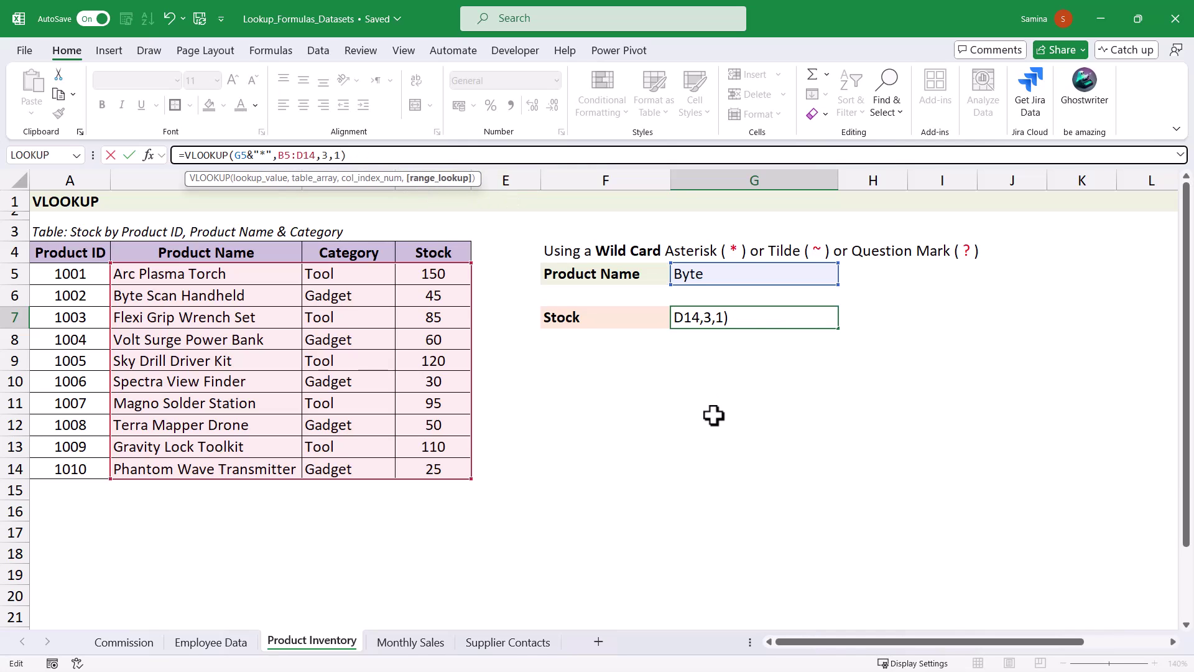
{"action": "key", "text": "Return"}
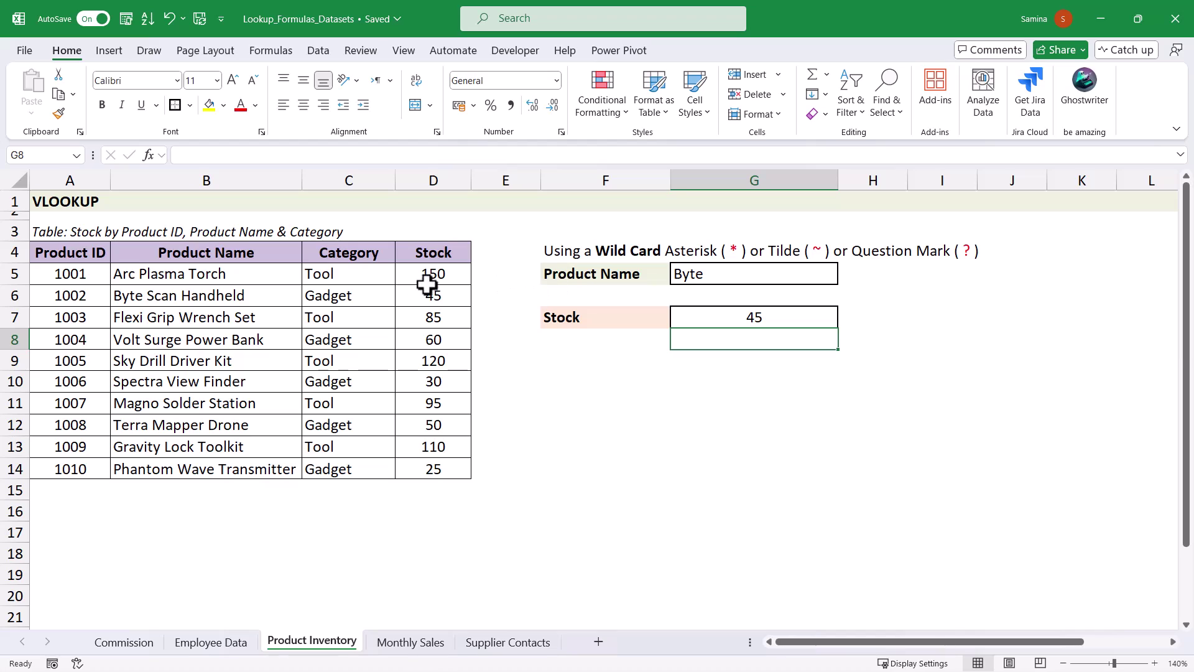
{"action": "left_click_drag", "start_coordinate": [139, 296], "coordinate": [404, 283]}
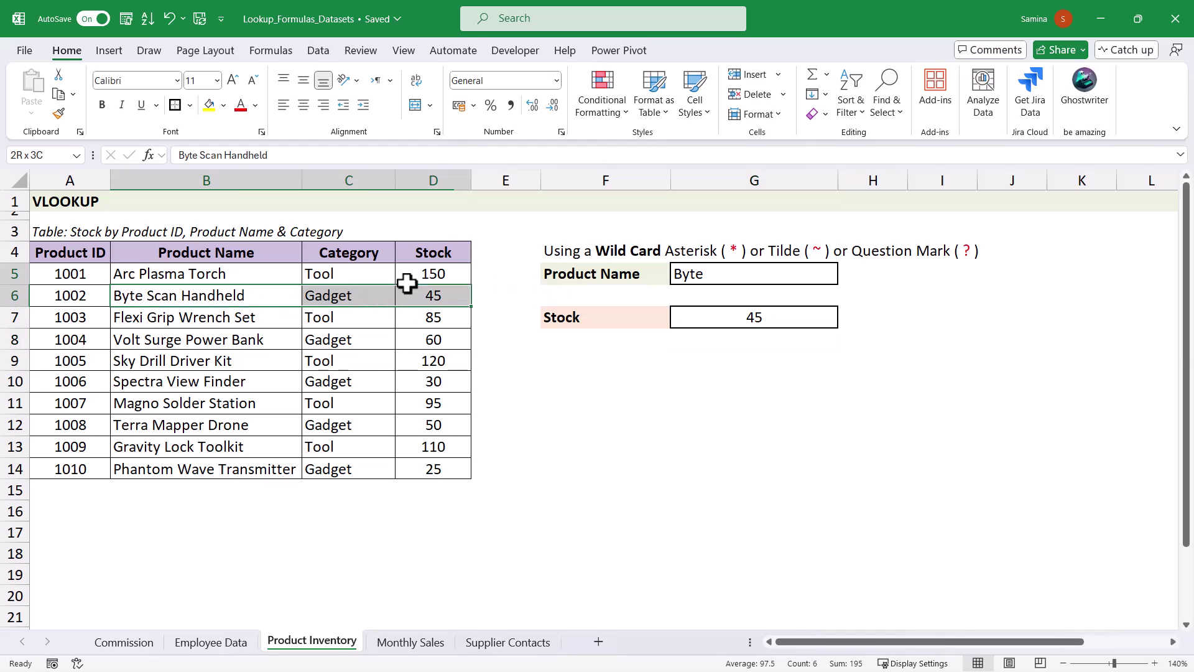
{"action": "left_click", "coordinate": [703, 274]}
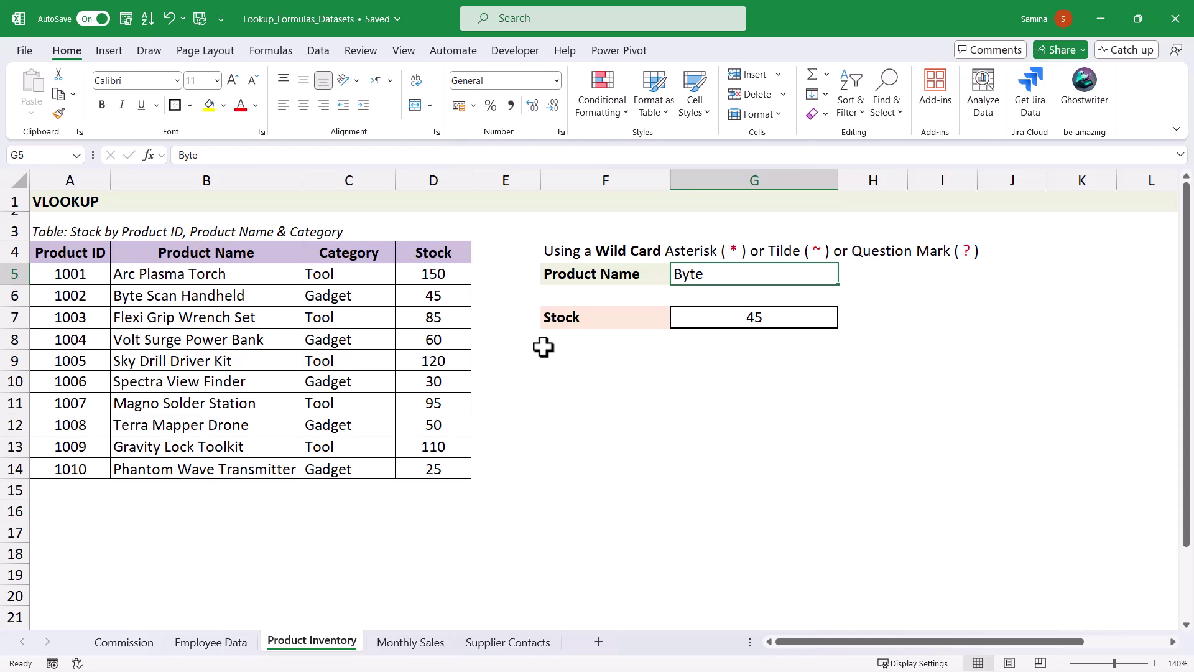
Look up Sky to get stock 120 for Sky Drill Driver Kit, then go to Monthly Sales
{"action": "type", "text": "Sky"}
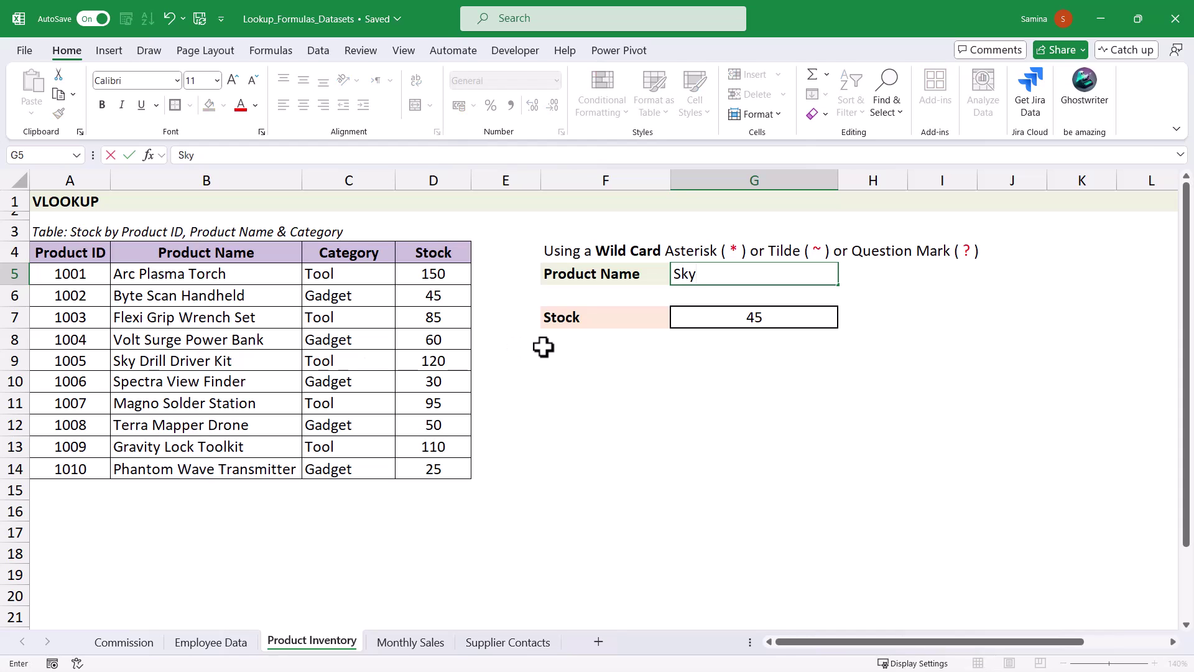
{"action": "key", "text": "Return"}
{"action": "left_click_drag", "start_coordinate": [144, 358], "coordinate": [222, 377]}
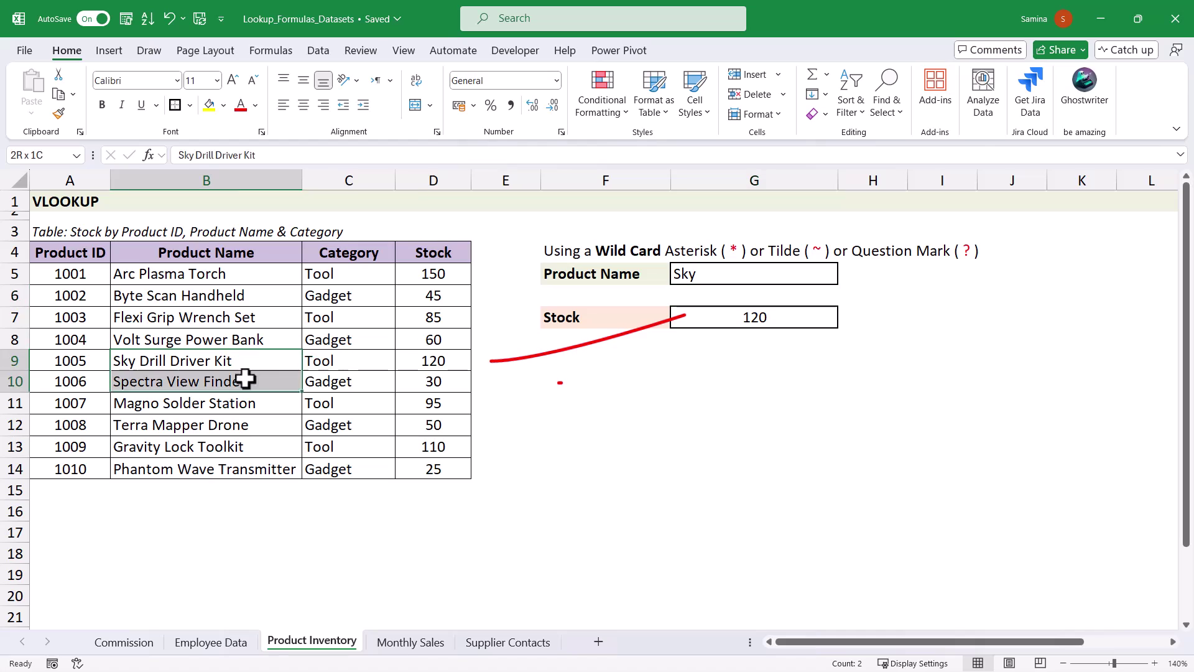
{"action": "left_click", "coordinate": [591, 358]}
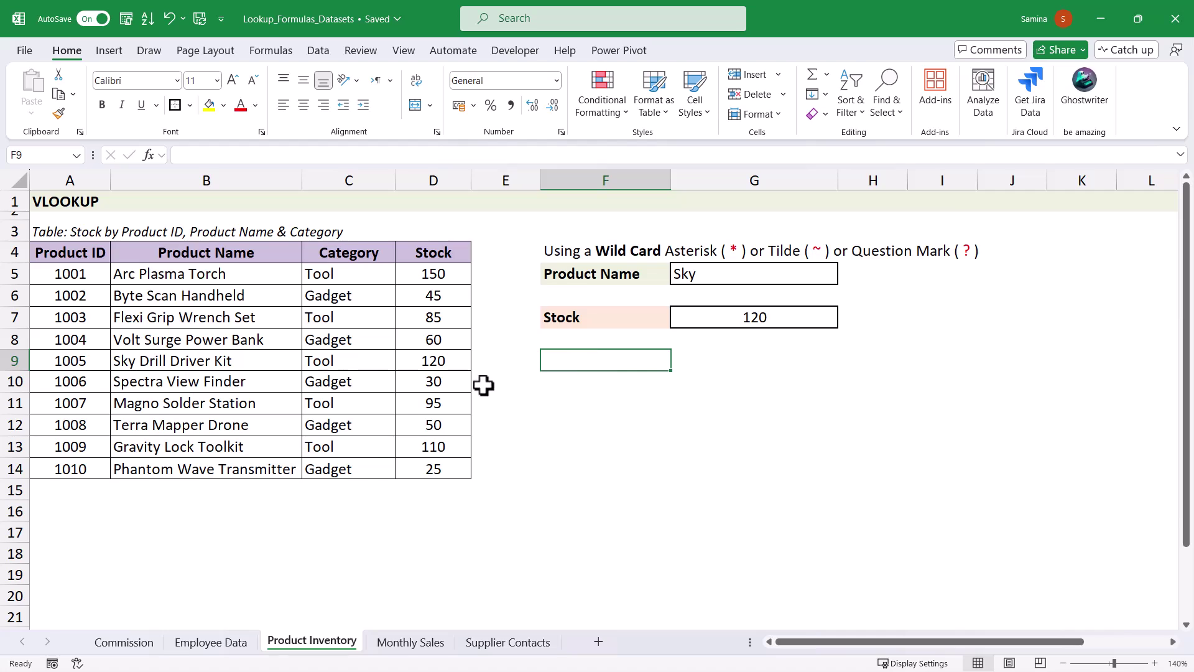
{"action": "key", "text": "ctrl+Page_Down"}
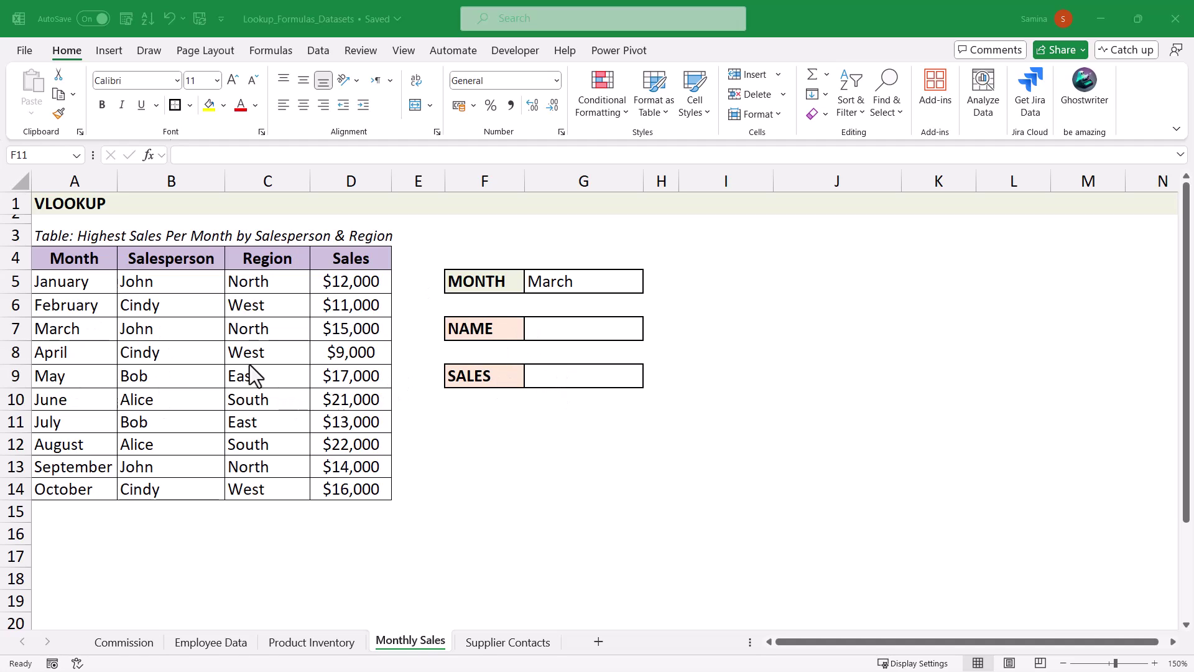
Enter =VLOOKUP(G5,A5:B14,2,0) in G7 so NAME shows John for March
{"action": "left_click", "coordinate": [565, 328]}
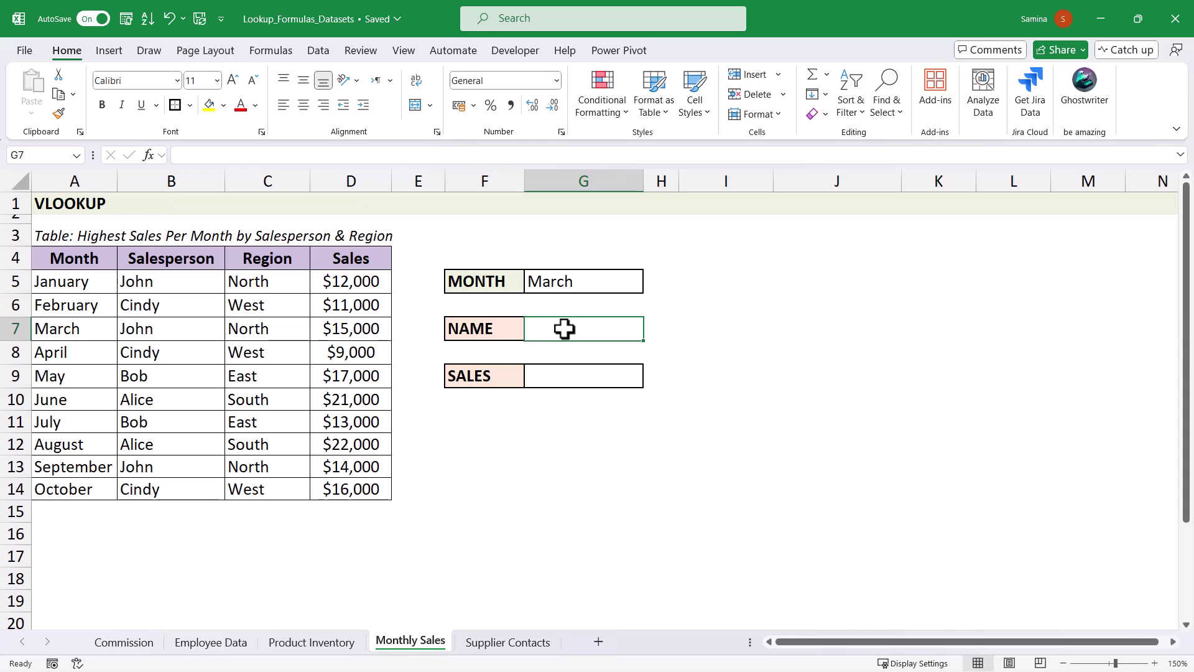
{"action": "type", "text": "=vlo"}
{"action": "key", "text": "Tab"}
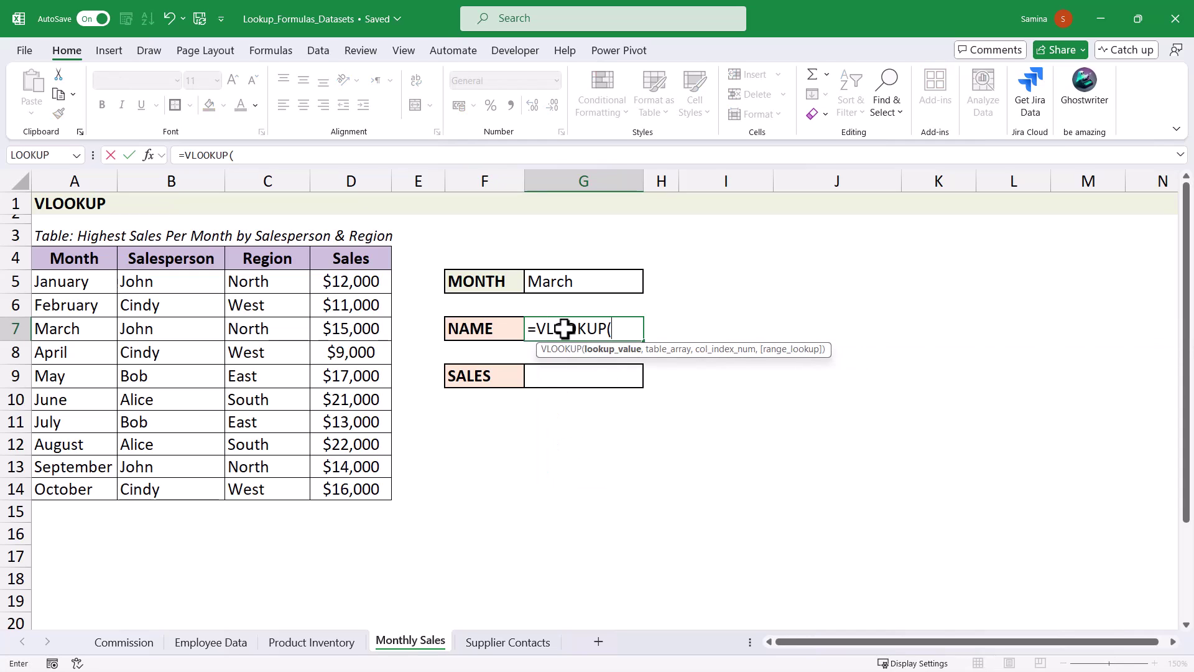
{"action": "left_click", "coordinate": [552, 281]}
{"action": "type", "text": ","}
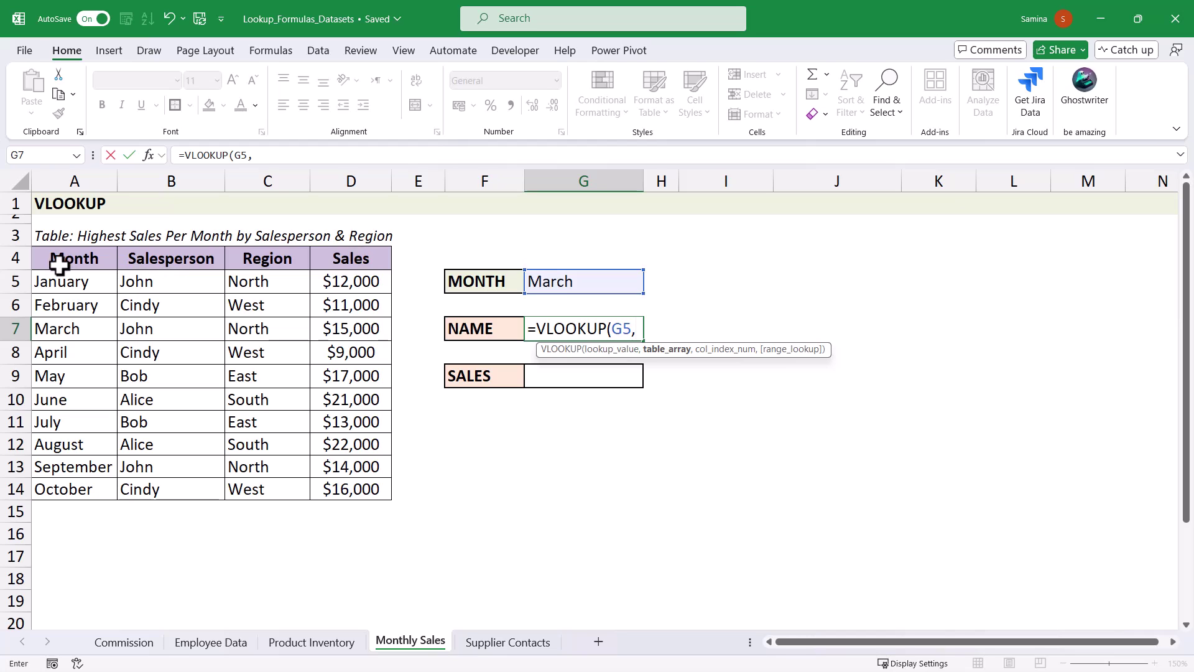
{"action": "left_click_drag", "start_coordinate": [46, 277], "coordinate": [237, 486]}
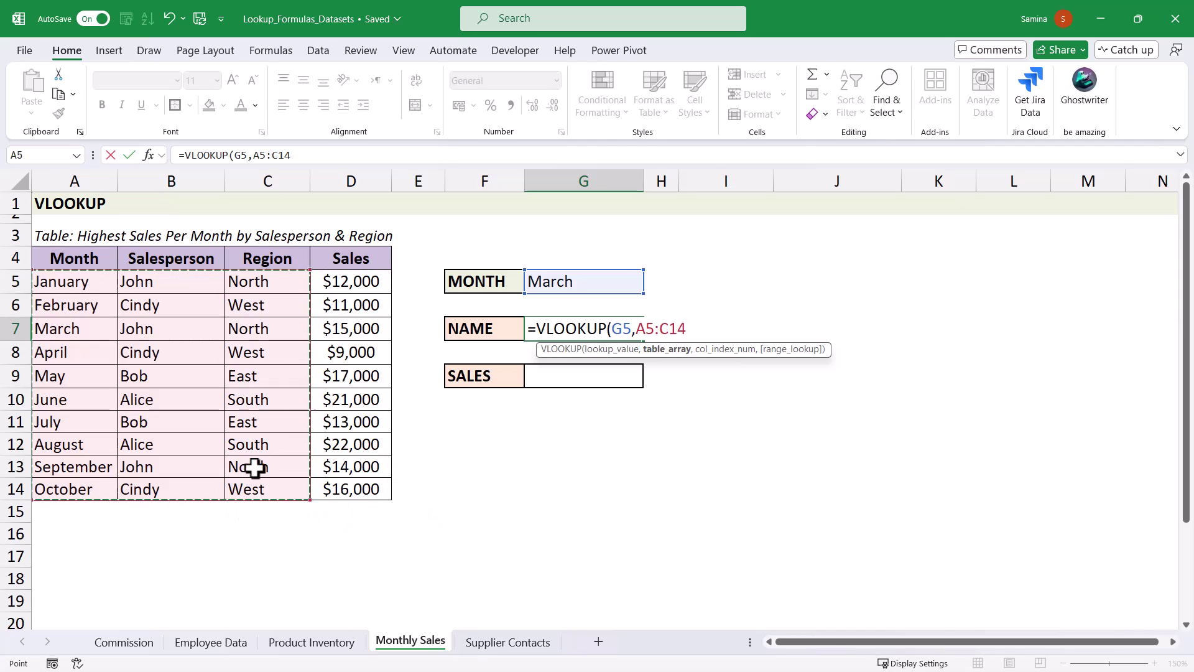
{"action": "left_click", "coordinate": [279, 155]}
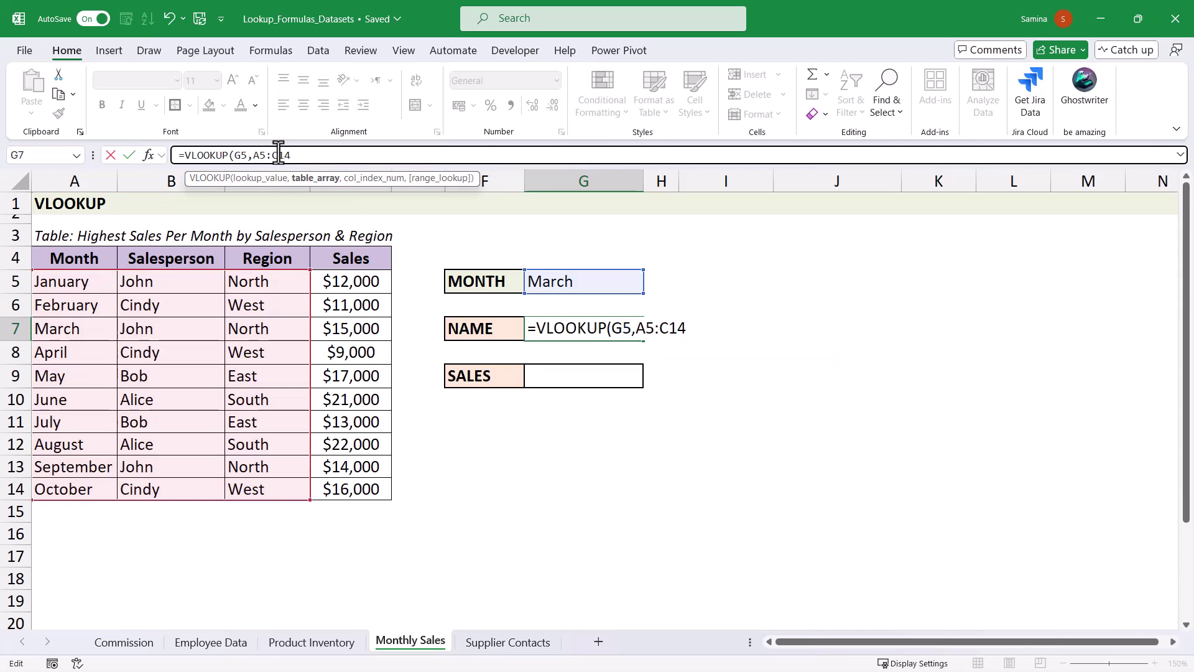
{"action": "key", "text": "BackSpace"}
{"action": "type", "text": "b"}
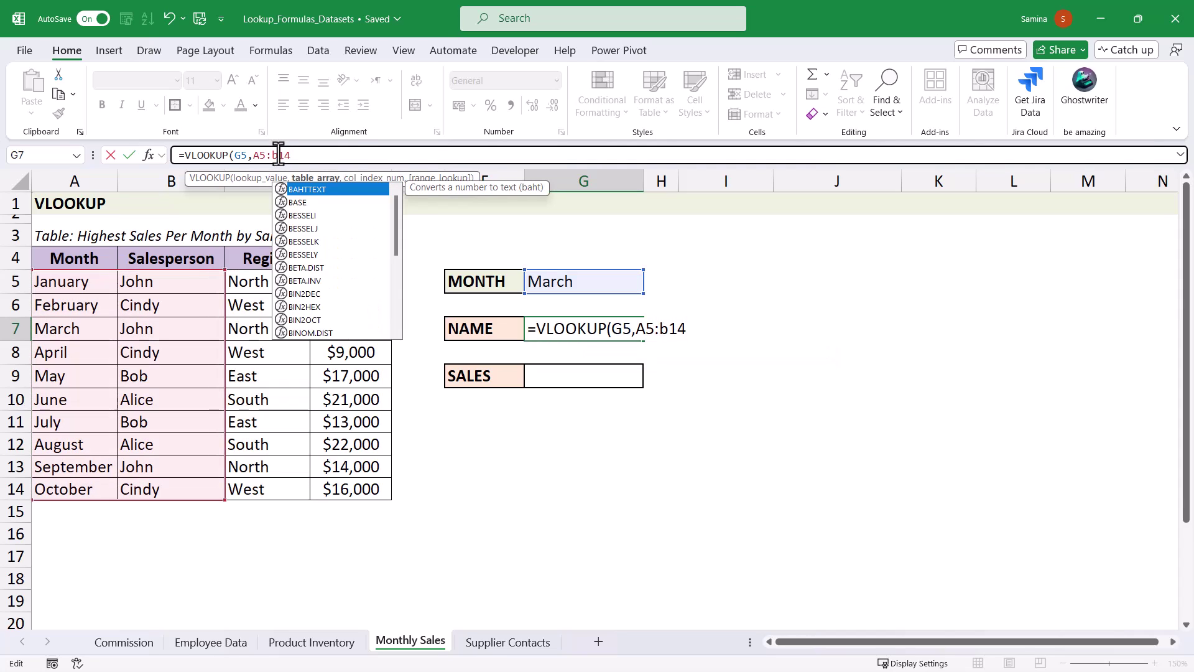
{"action": "left_click", "coordinate": [339, 160]}
{"action": "type", "text": ",2"}
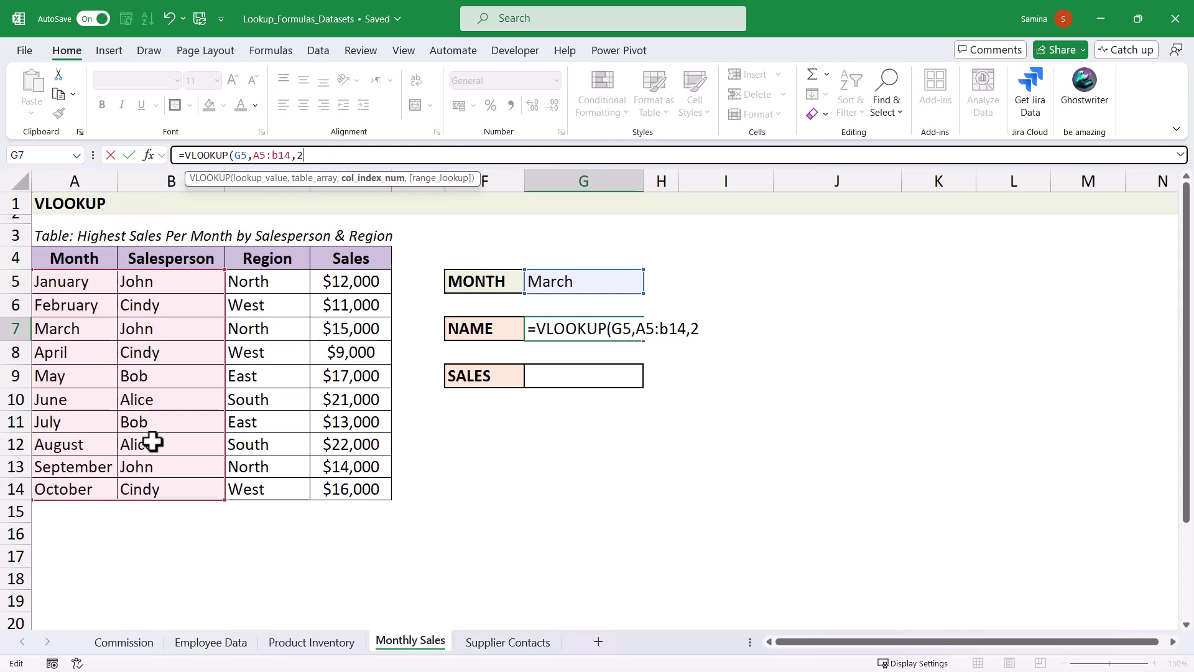
{"action": "type", "text": ",0"}
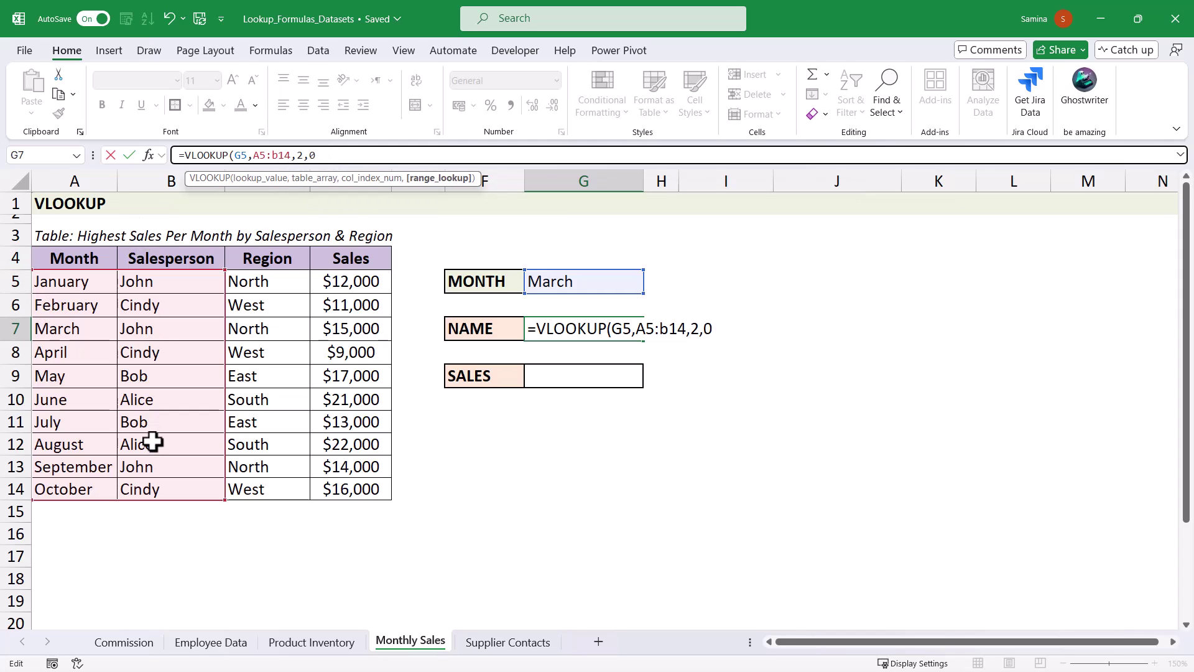
{"action": "type", "text": ")"}
{"action": "key", "text": "Return"}
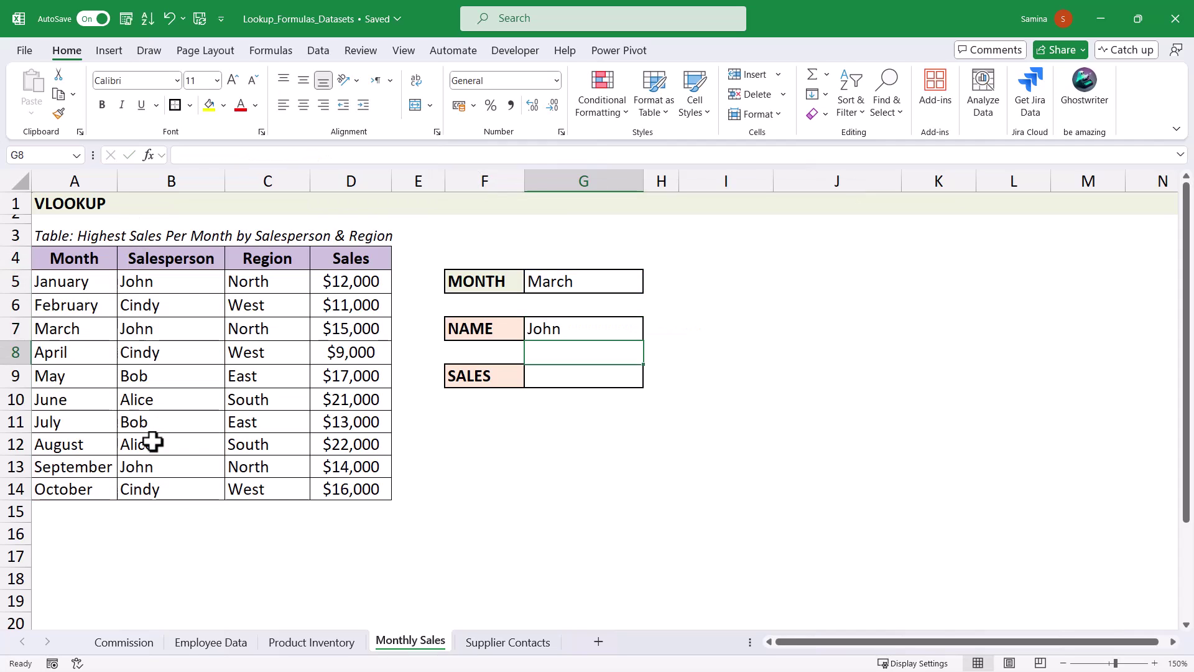
{"action": "left_click", "coordinate": [578, 376]}
Enter =VLOOKUP(G5,A5:D14,4,0) in G9 to look up March's sales
{"action": "type", "text": "=vlook"}
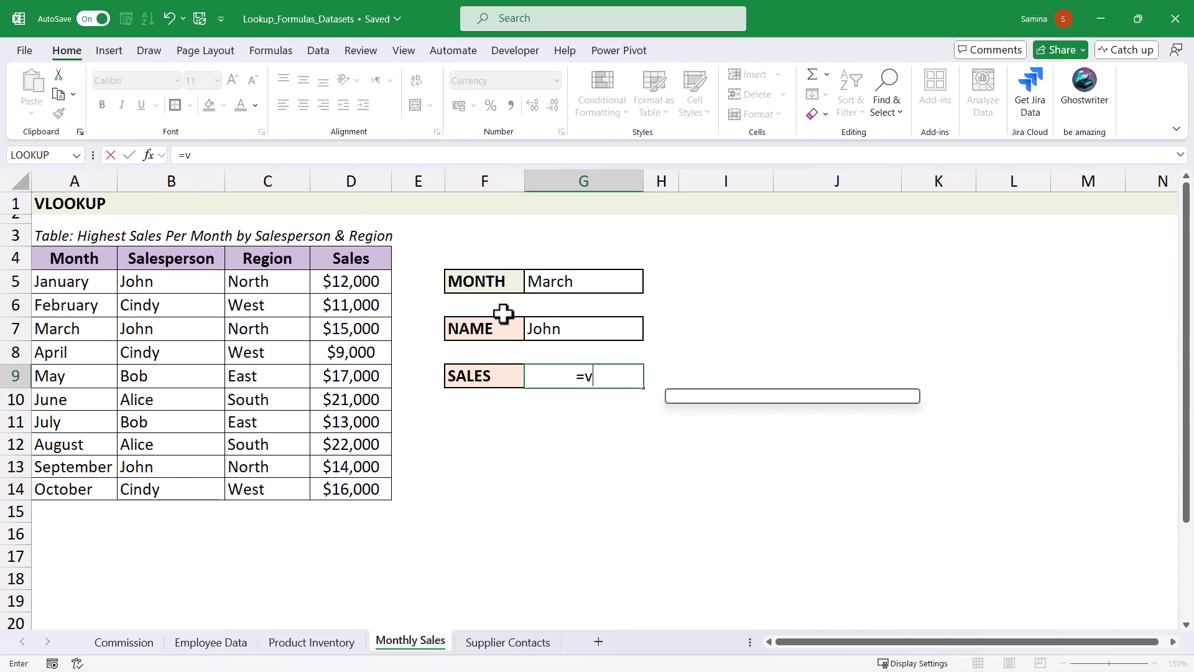
{"action": "key", "text": "Tab"}
{"action": "left_click", "coordinate": [585, 281]}
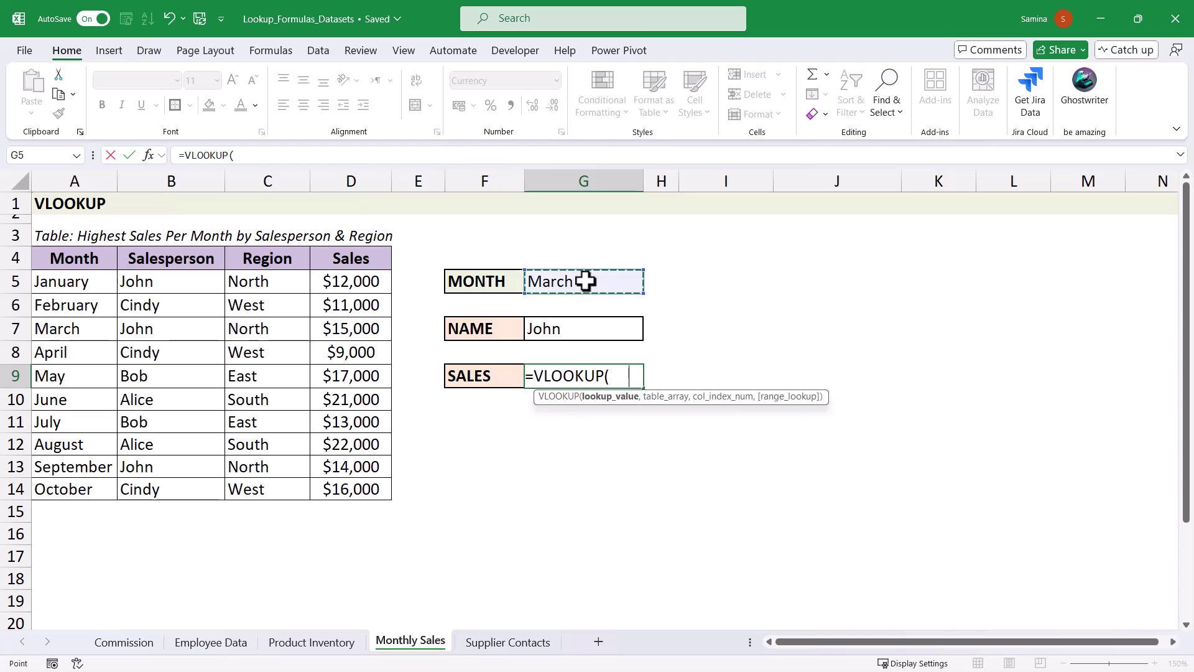
{"action": "type", "text": ","}
{"action": "left_click_drag", "start_coordinate": [55, 286], "coordinate": [344, 487]}
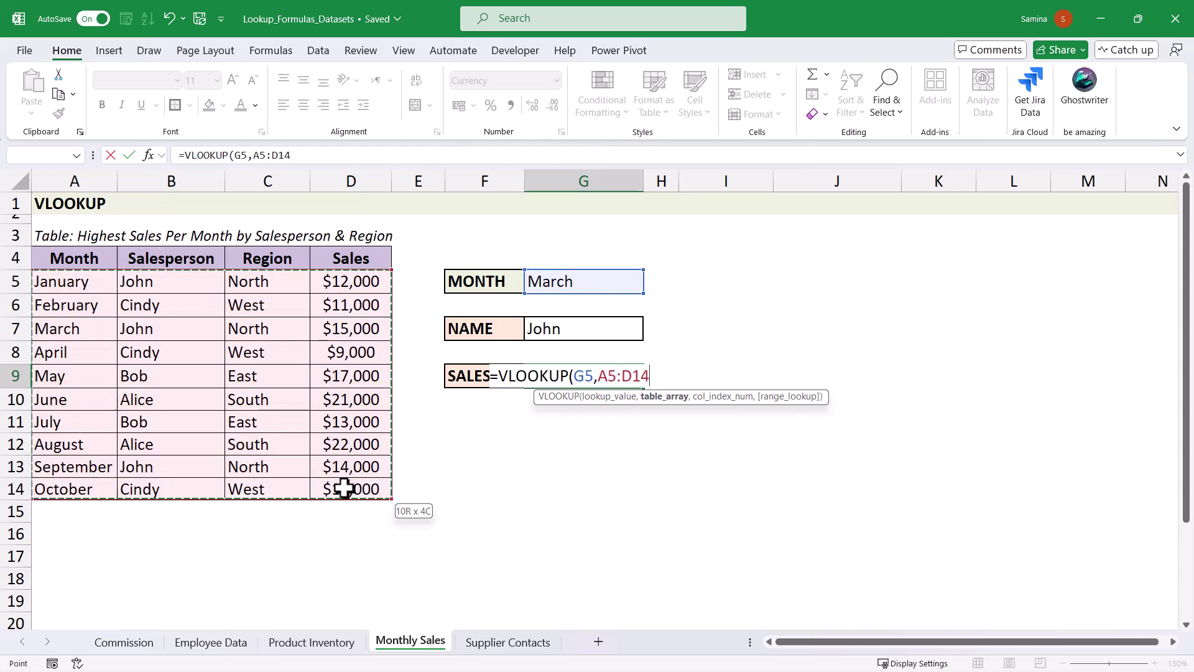
{"action": "left_click", "coordinate": [330, 155]}
{"action": "type", "text": ","}
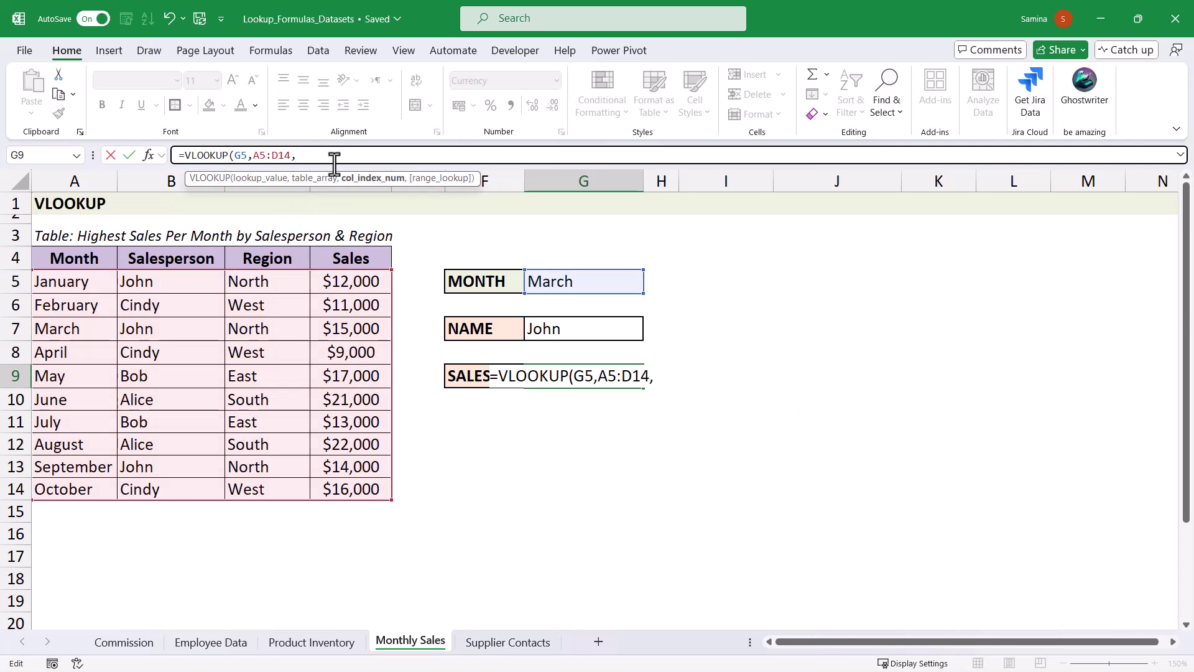
{"action": "type", "text": "4,0)"}
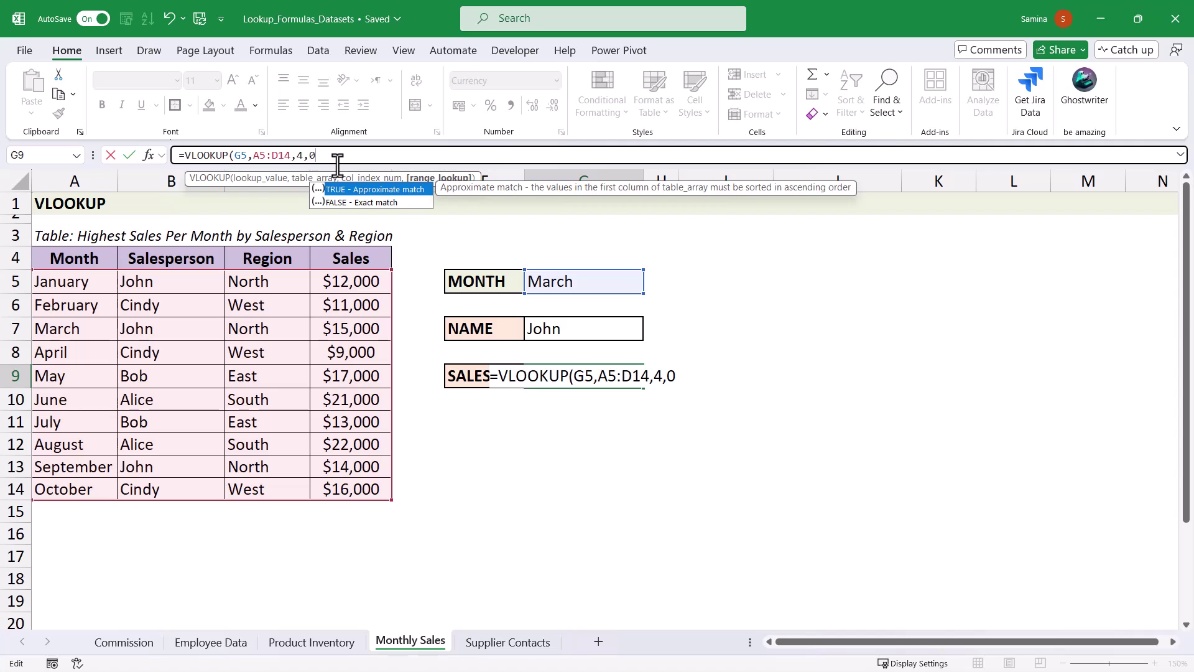
{"action": "key", "text": "Return"}
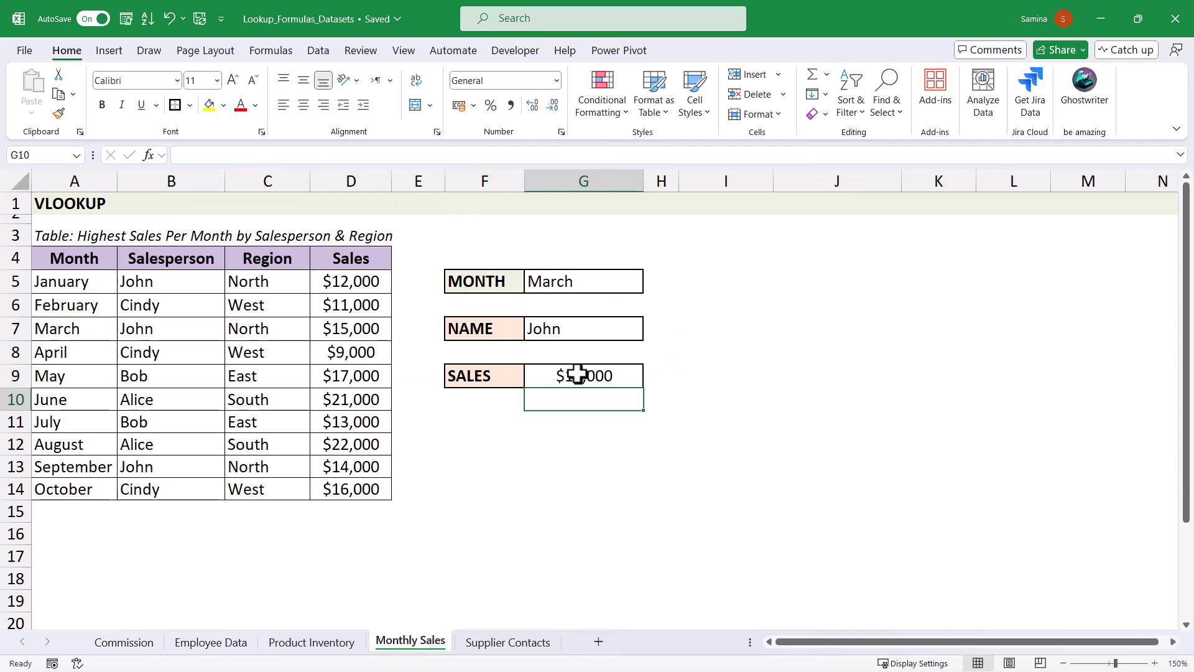
Check the G9 formula and highlight the March row A7:D7 to confirm $15,000
{"action": "left_click", "coordinate": [577, 372]}
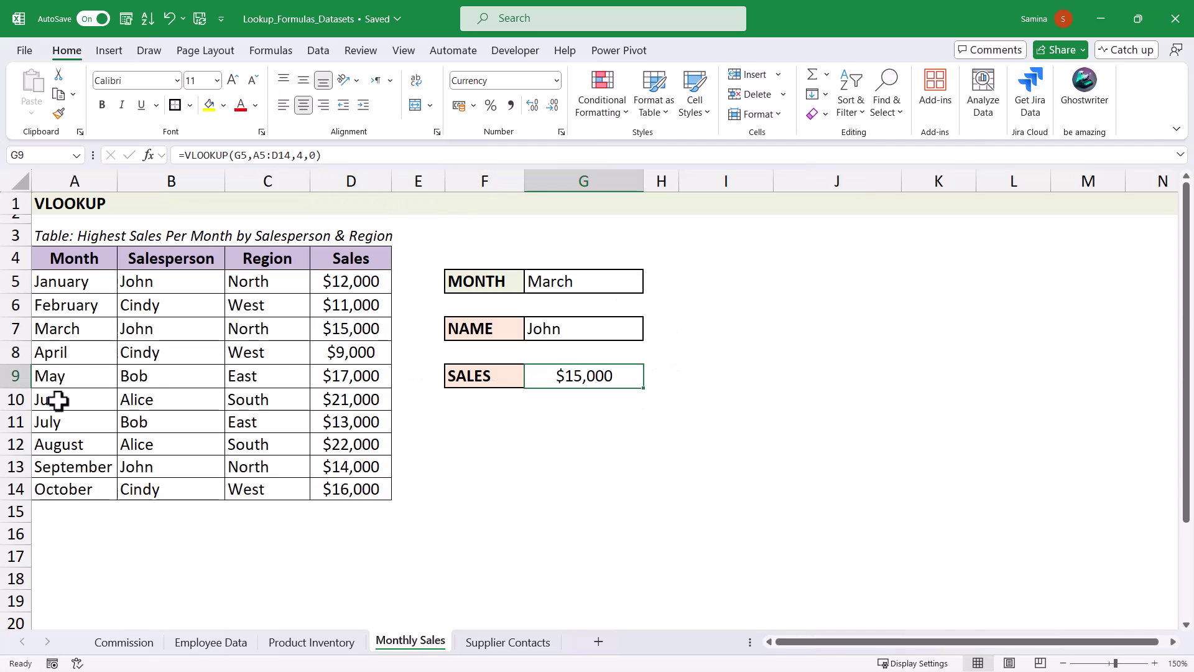
{"action": "left_click", "coordinate": [75, 333]}
{"action": "left_click_drag", "start_coordinate": [75, 333], "coordinate": [345, 331]}
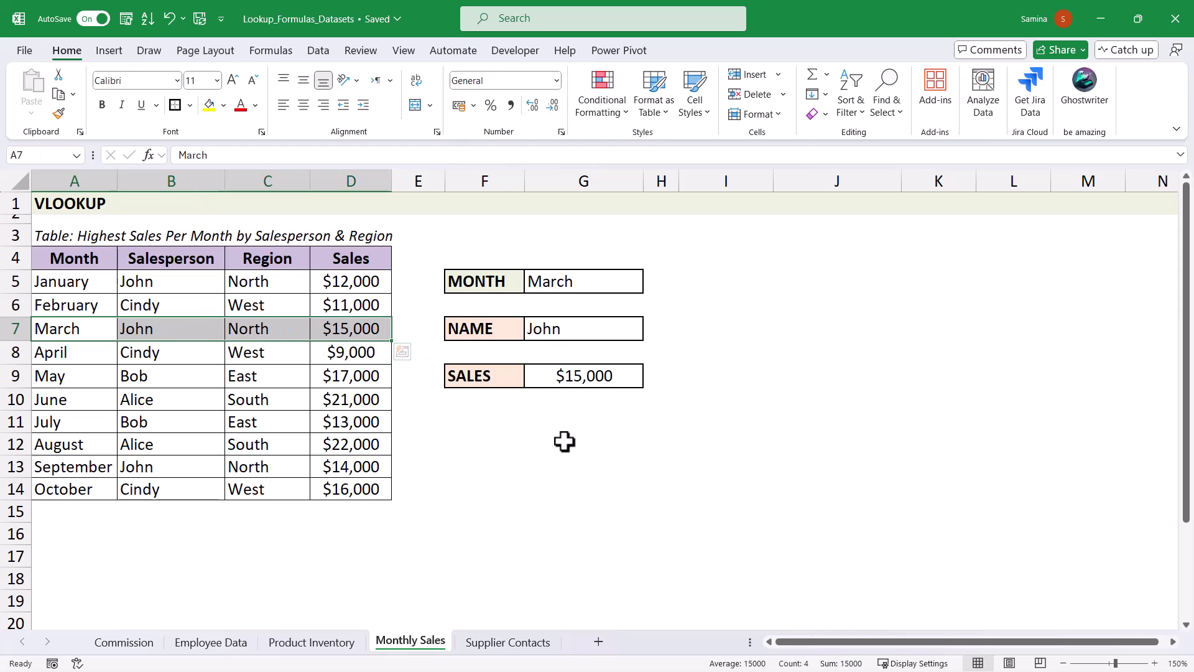
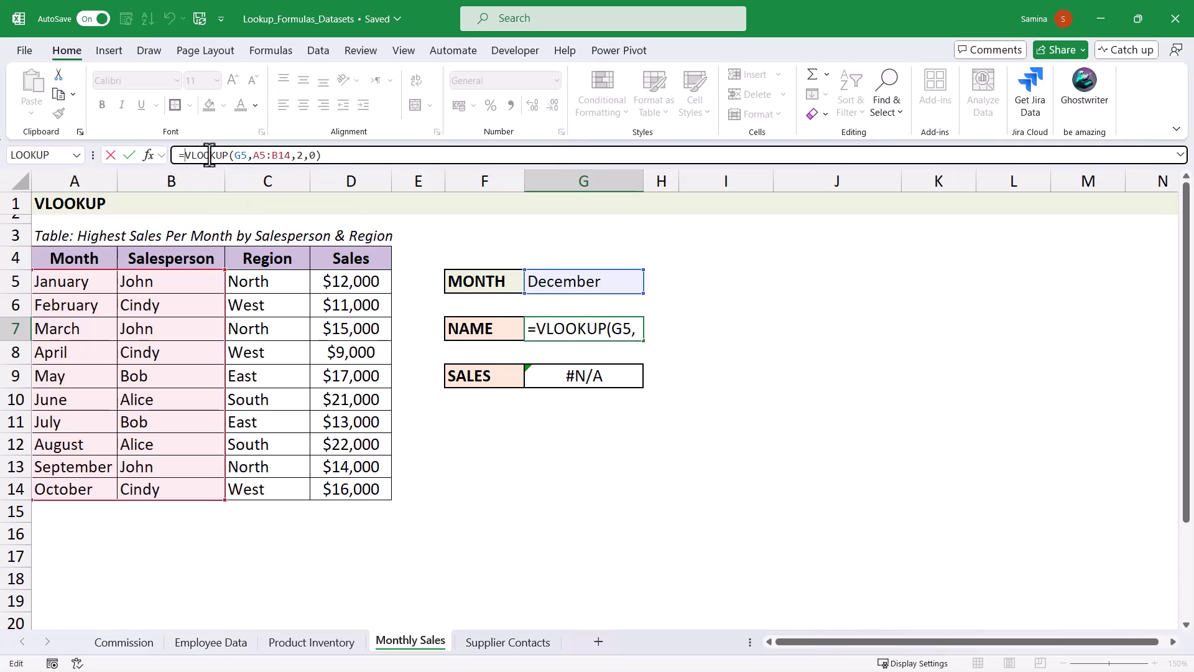
Wrap the NAME VLOOKUP in G7 in IFERROR with a "Not found" fallback
{"action": "type", "text": "ifer"}
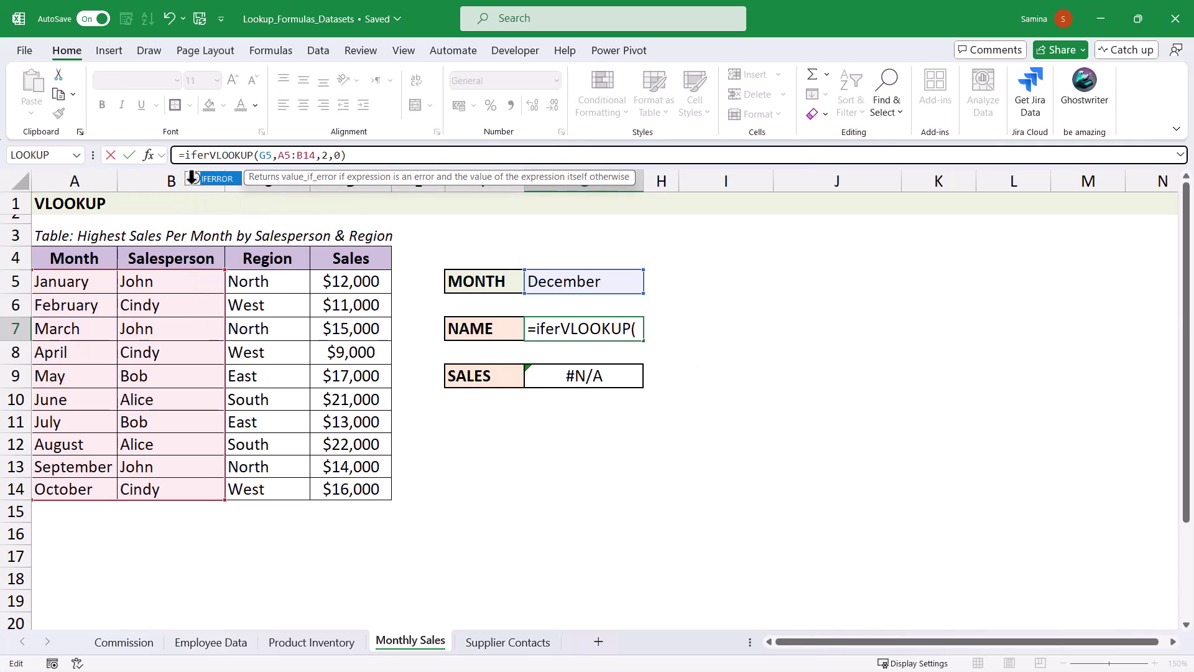
{"action": "key", "text": "Tab"}
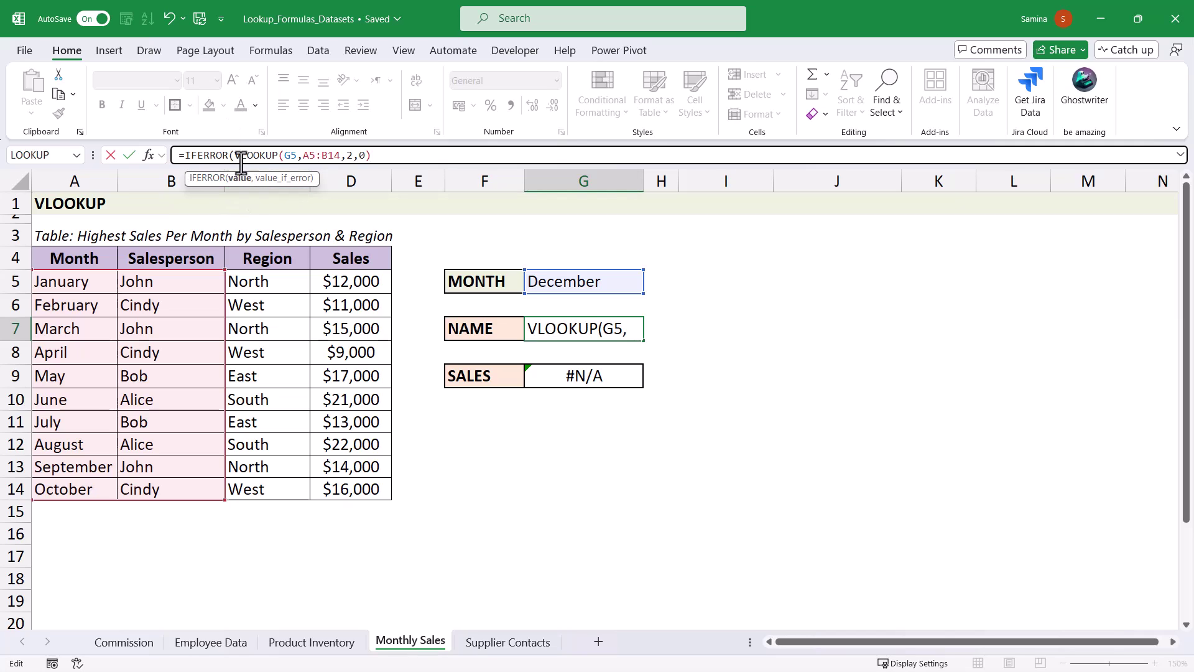
{"action": "left_click", "coordinate": [393, 155]}
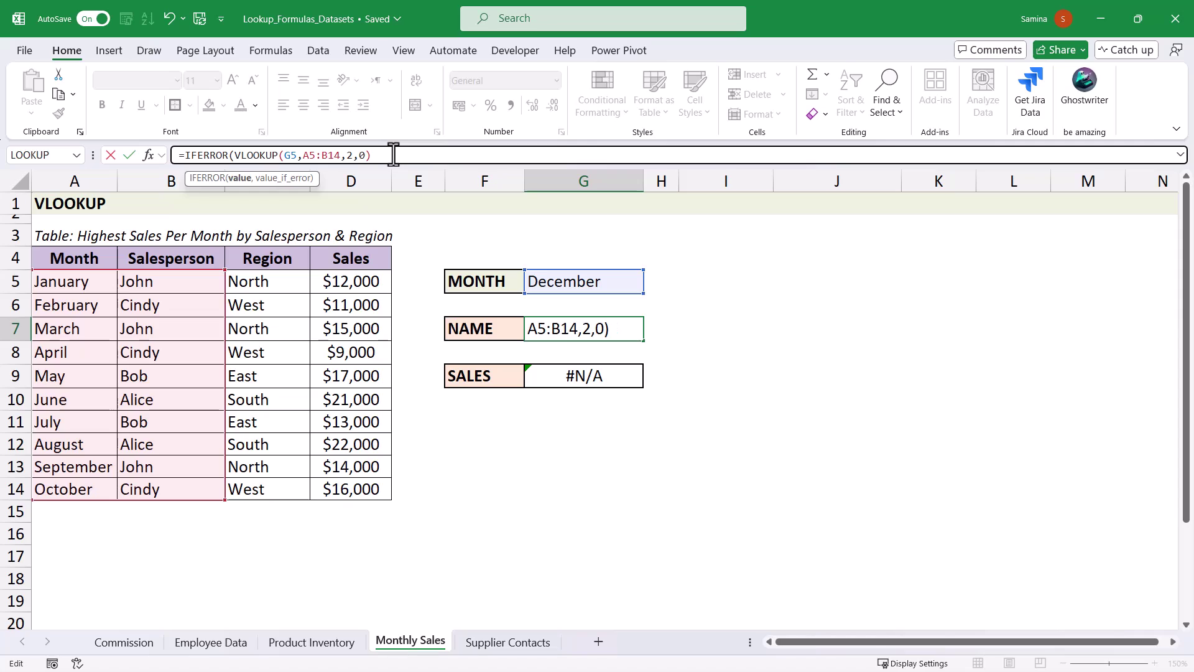
{"action": "type", "text": ","}
{"action": "type", "text": "\"Not Ofund"}
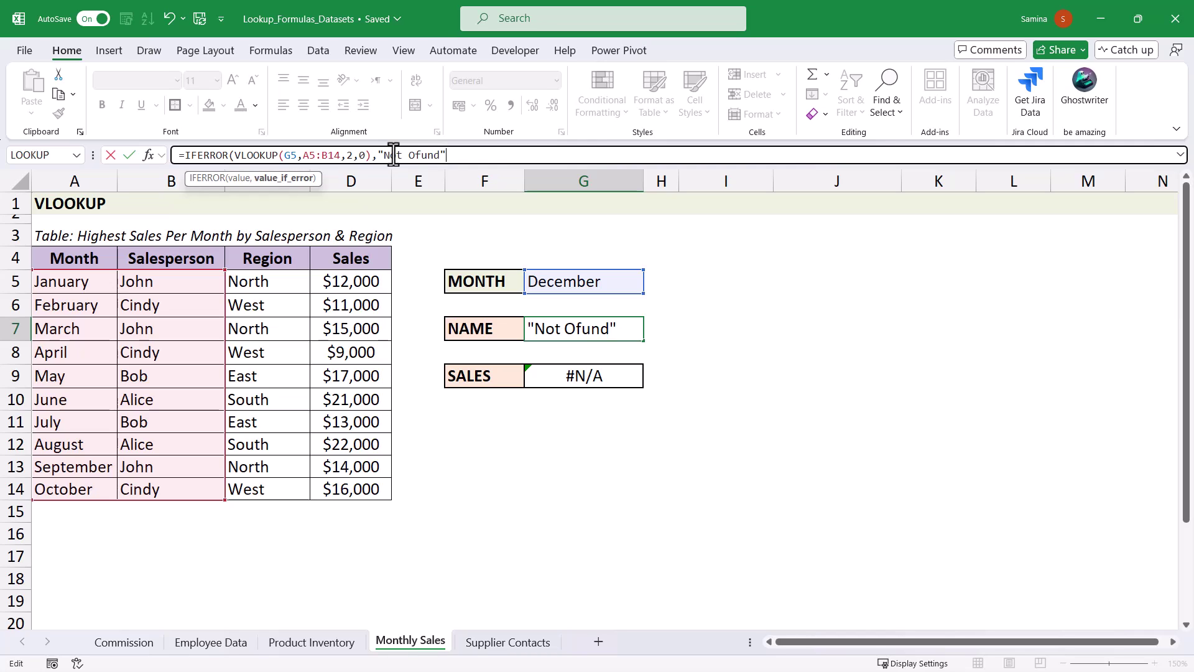
{"action": "key", "text": "BackSpace"}
{"action": "key", "text": "Delete"}
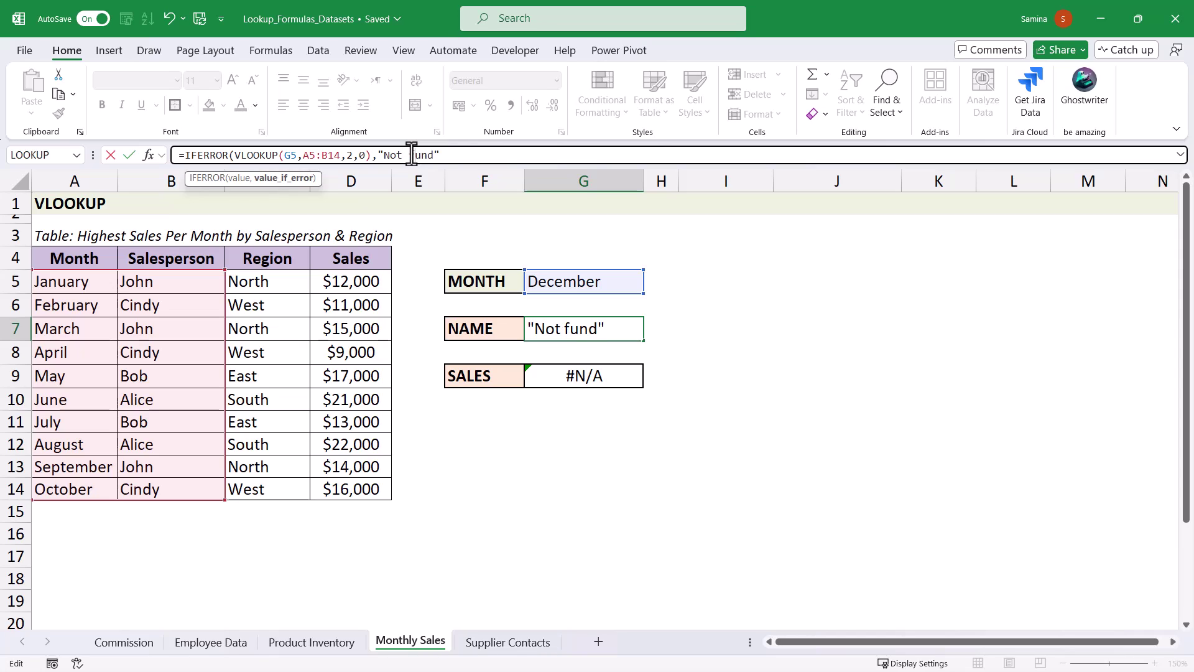
{"action": "type", "text": "o"}
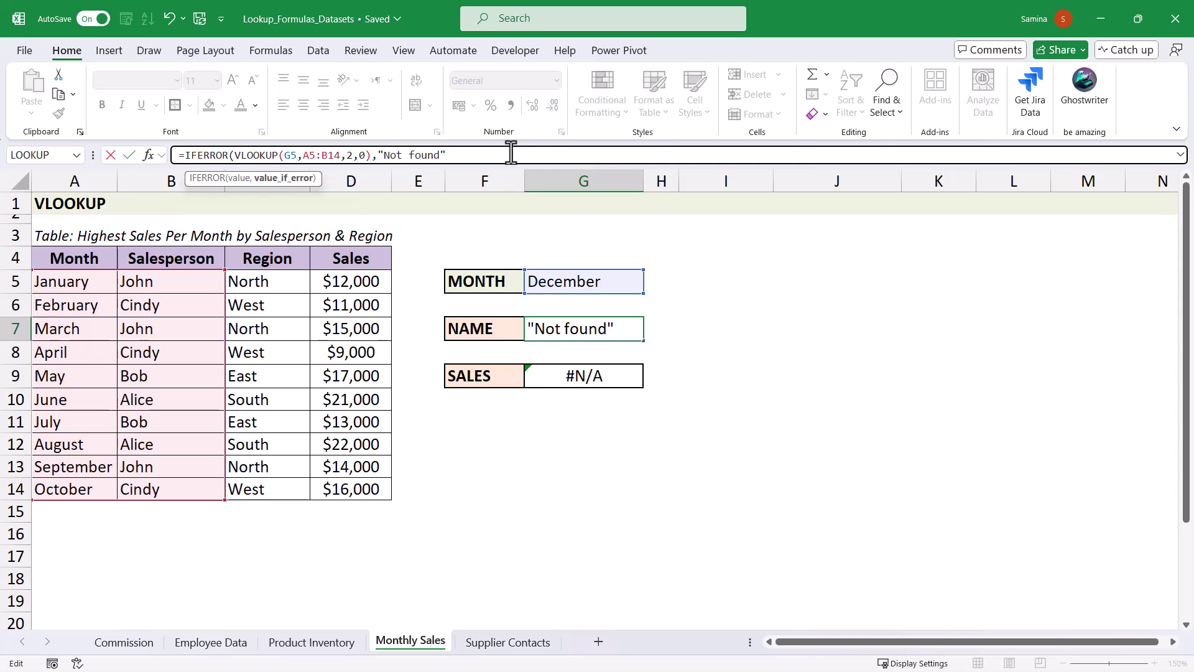
{"action": "type", "text": ")"}
Change G9's SALES formula to =IFERROR(VLOOKUP(G5,A5:D14,4,0),"No data")
{"action": "key", "text": "Return"}
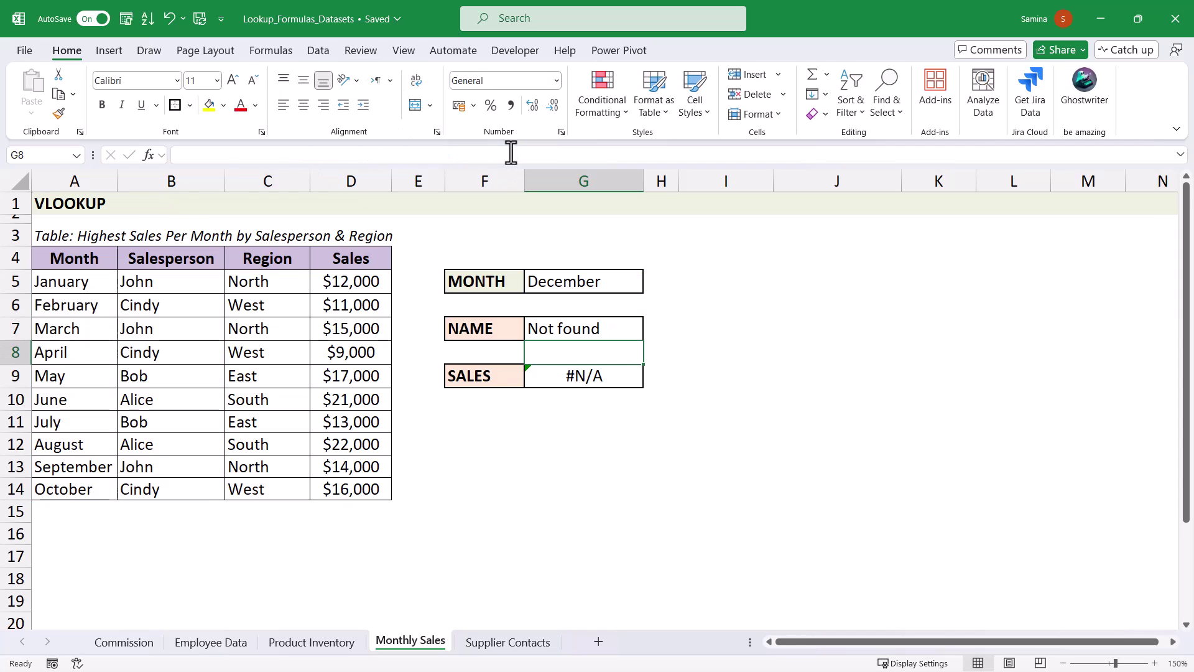
{"action": "left_click", "coordinate": [577, 375]}
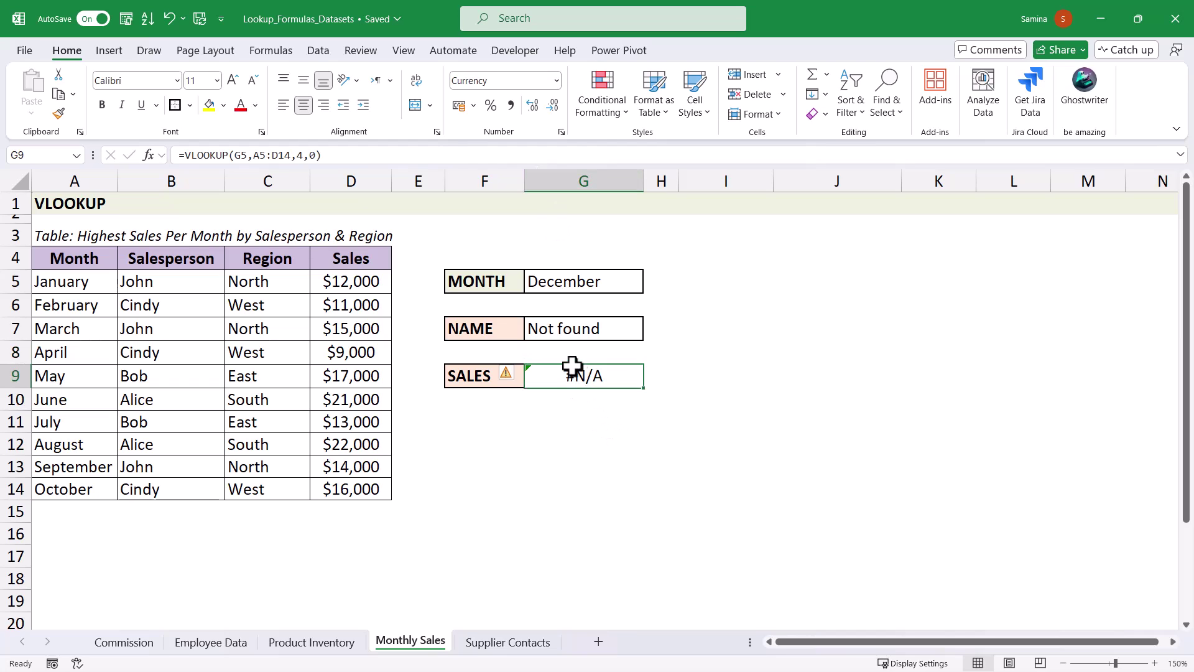
{"action": "left_click", "coordinate": [186, 155]}
{"action": "type", "text": "ie"}
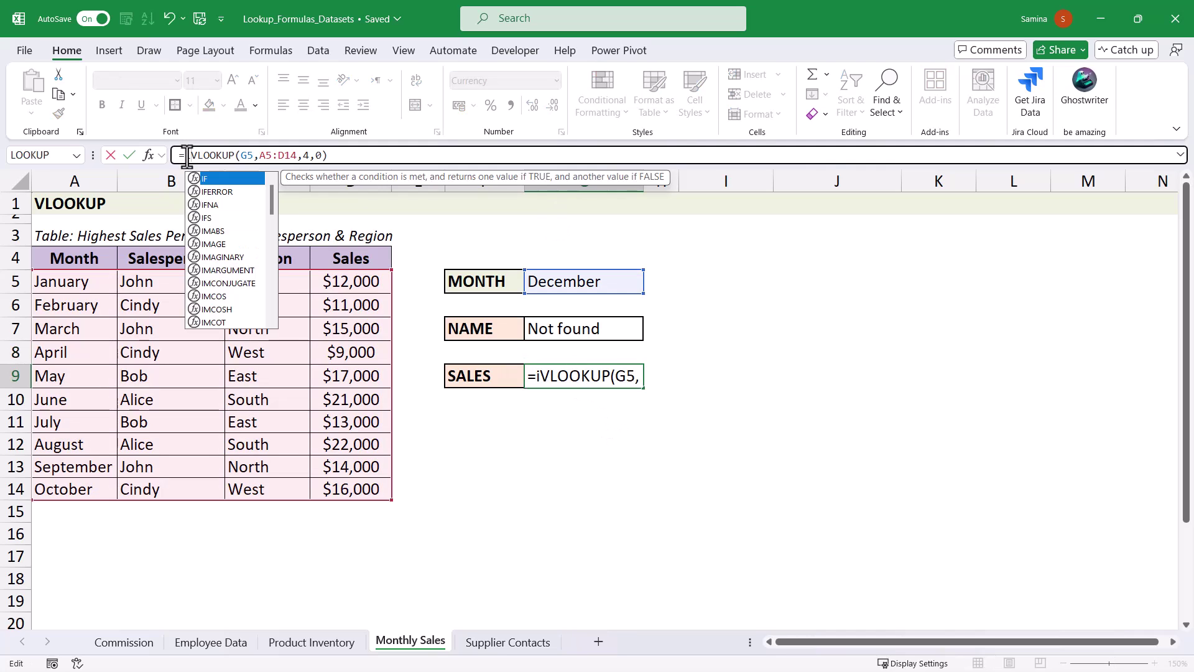
{"action": "key", "text": "BackSpace"}
{"action": "type", "text": "f"}
{"action": "key", "text": "Down"}
{"action": "key", "text": "Tab"}
{"action": "left_click", "coordinate": [403, 155]}
{"action": "type", "text": ","}
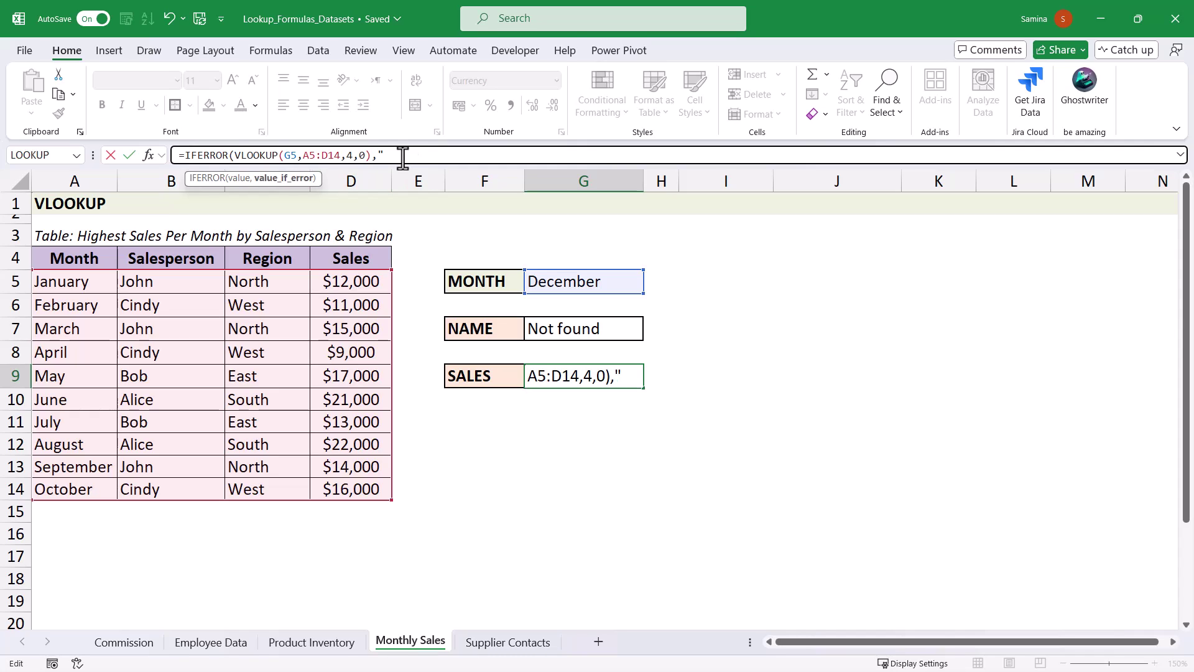
{"action": "type", "text": "\"No dat"}
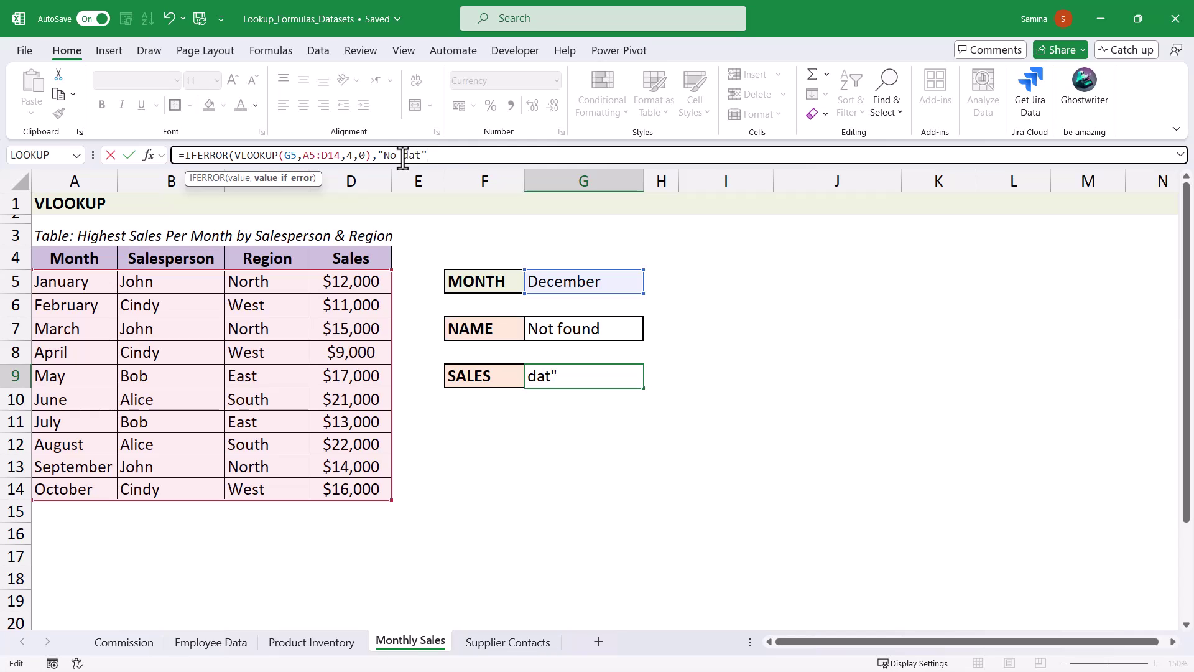
{"action": "type", "text": "a\")"}
{"action": "key", "text": "Return"}
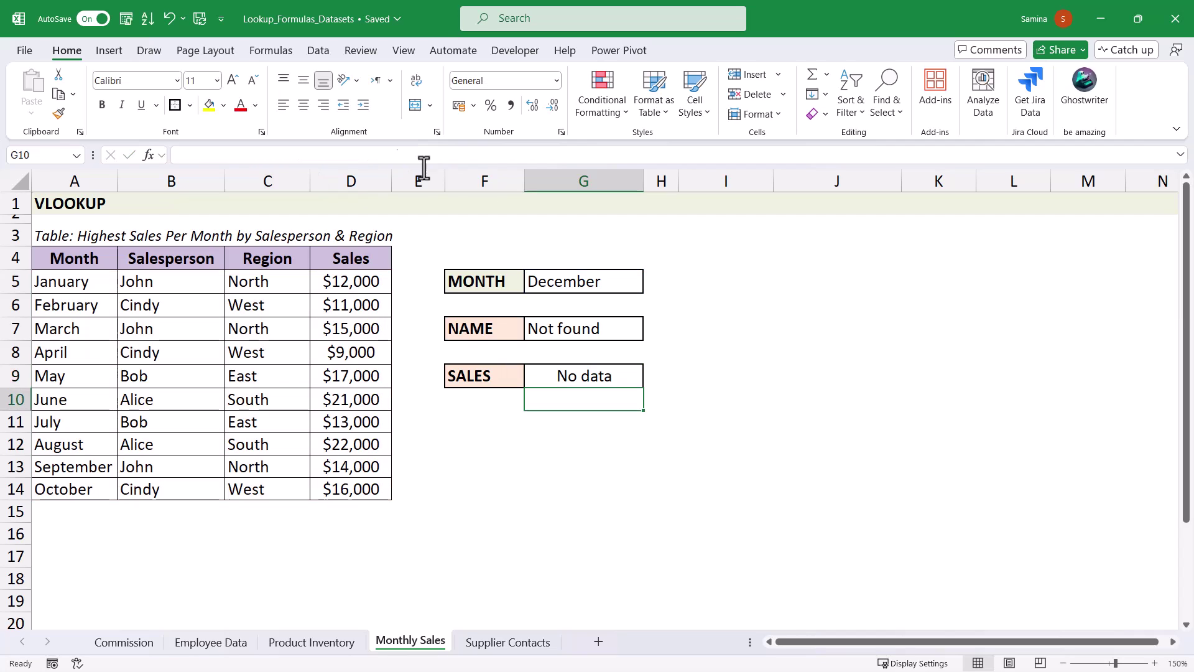
Enter November as the MONTH in G5 to test the IFERROR lookups
{"action": "left_click", "coordinate": [570, 274]}
{"action": "left_click_drag", "start_coordinate": [570, 261], "coordinate": [570, 280]}
{"action": "left_click", "coordinate": [570, 286]}
{"action": "type", "text": "Novmeber"}
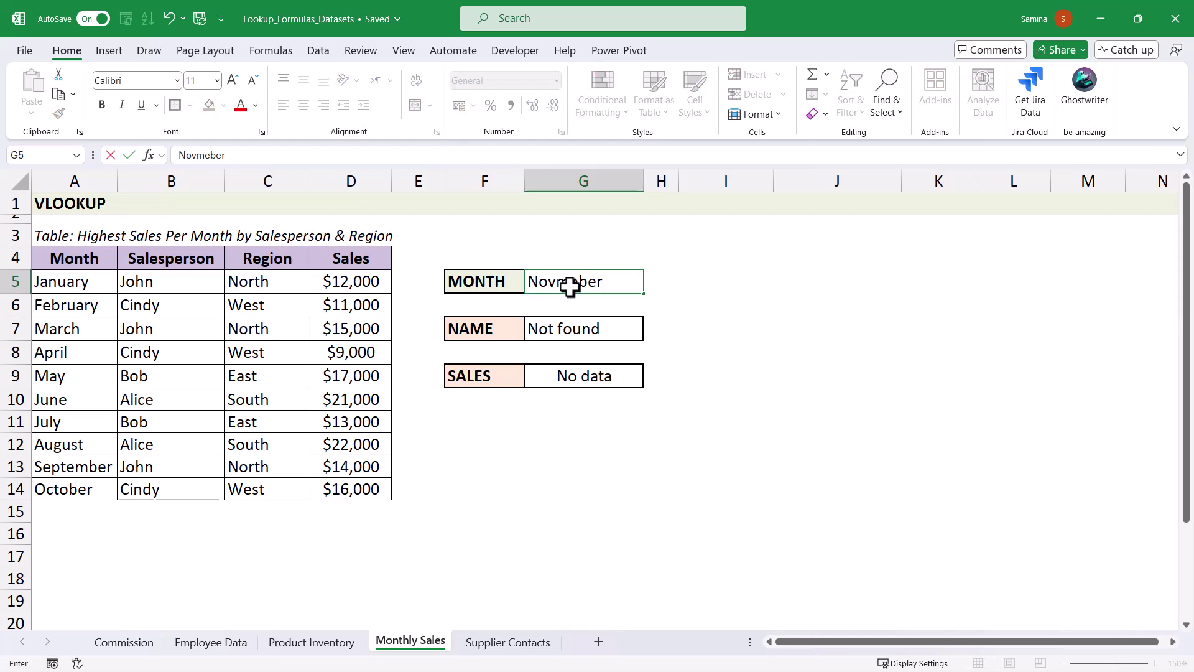
{"action": "key", "text": "BackSpace"}
{"action": "key", "text": "BackSpace"}
{"action": "key", "text": "BackSpace"}
{"action": "key", "text": "BackSpace"}
{"action": "key", "text": "BackSpace"}
{"action": "type", "text": "ember"}
{"action": "key", "text": "Return"}
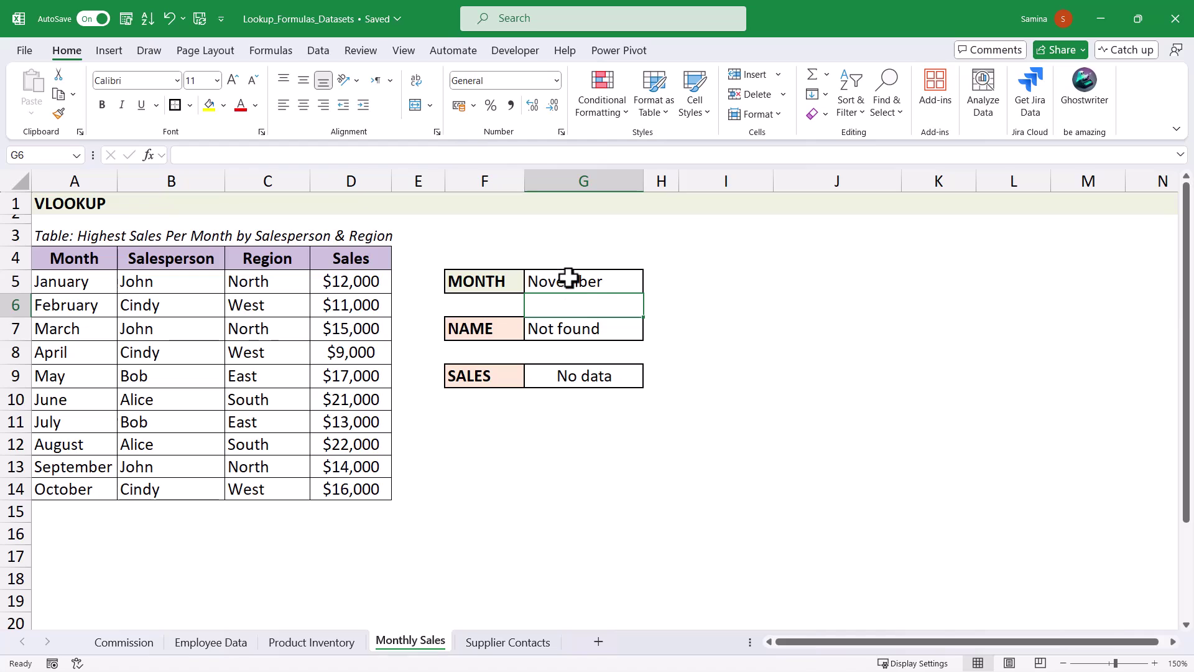
Change the MONTH in G5 to may so SALES returns $17,000
{"action": "left_click", "coordinate": [568, 278]}
{"action": "left_click", "coordinate": [572, 376]}
{"action": "left_click", "coordinate": [567, 281]}
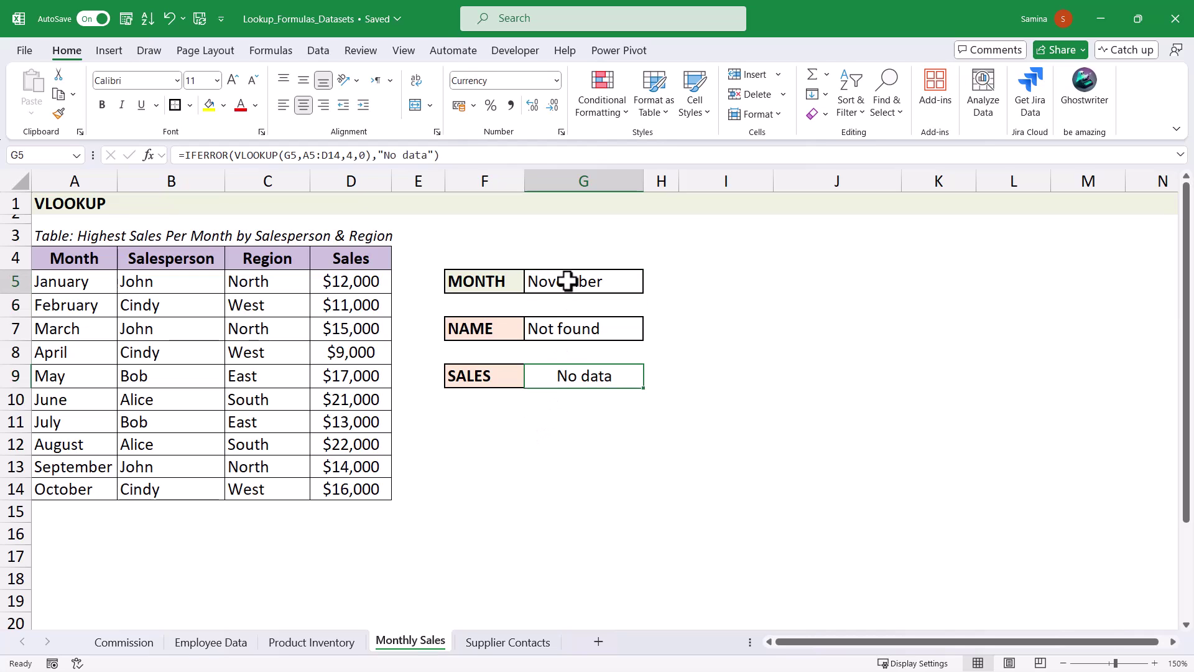
{"action": "type", "text": "may"}
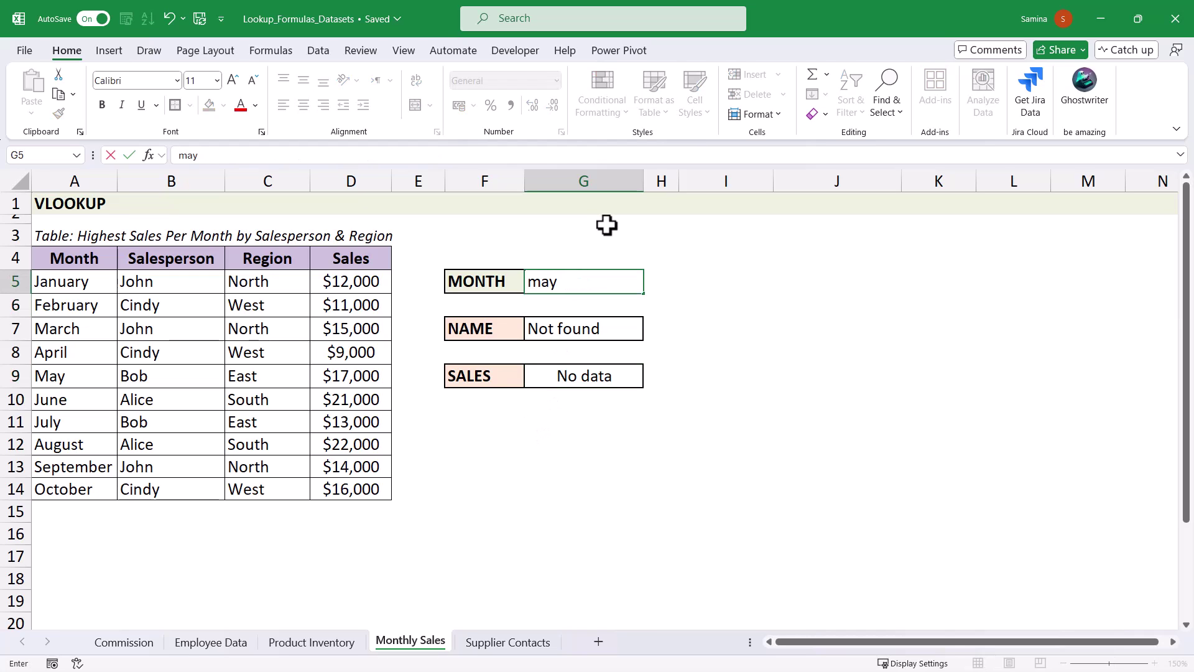
{"action": "key", "text": "Return"}
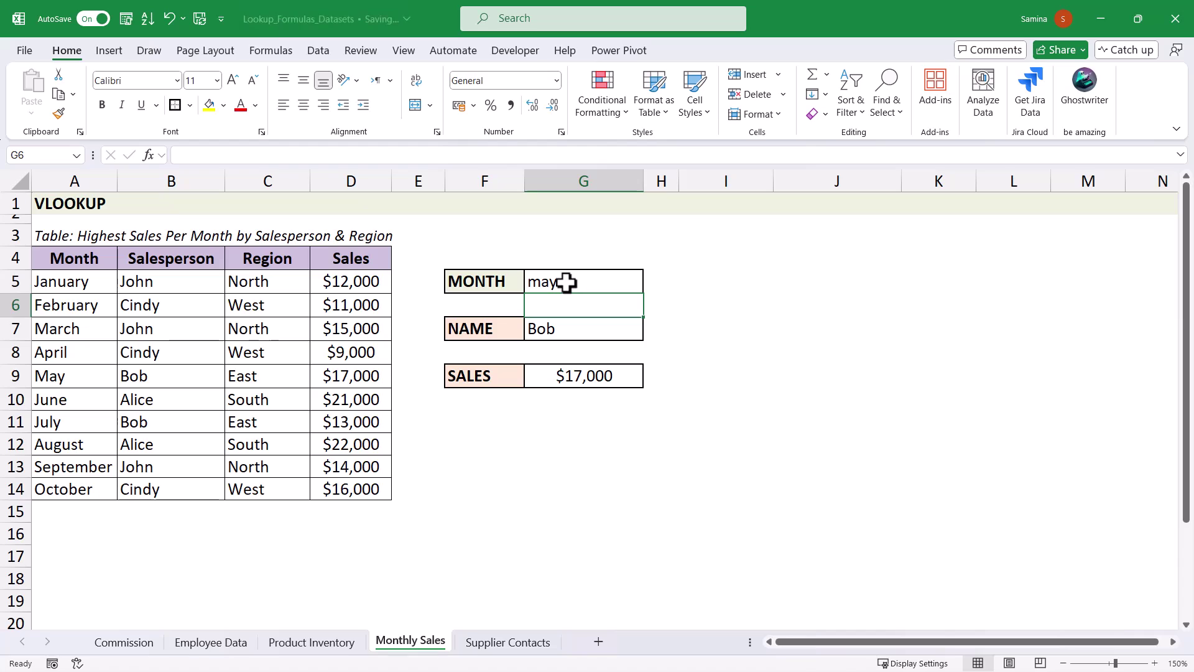
{"action": "left_click", "coordinate": [567, 282]}
{"action": "left_click", "coordinate": [556, 418]}
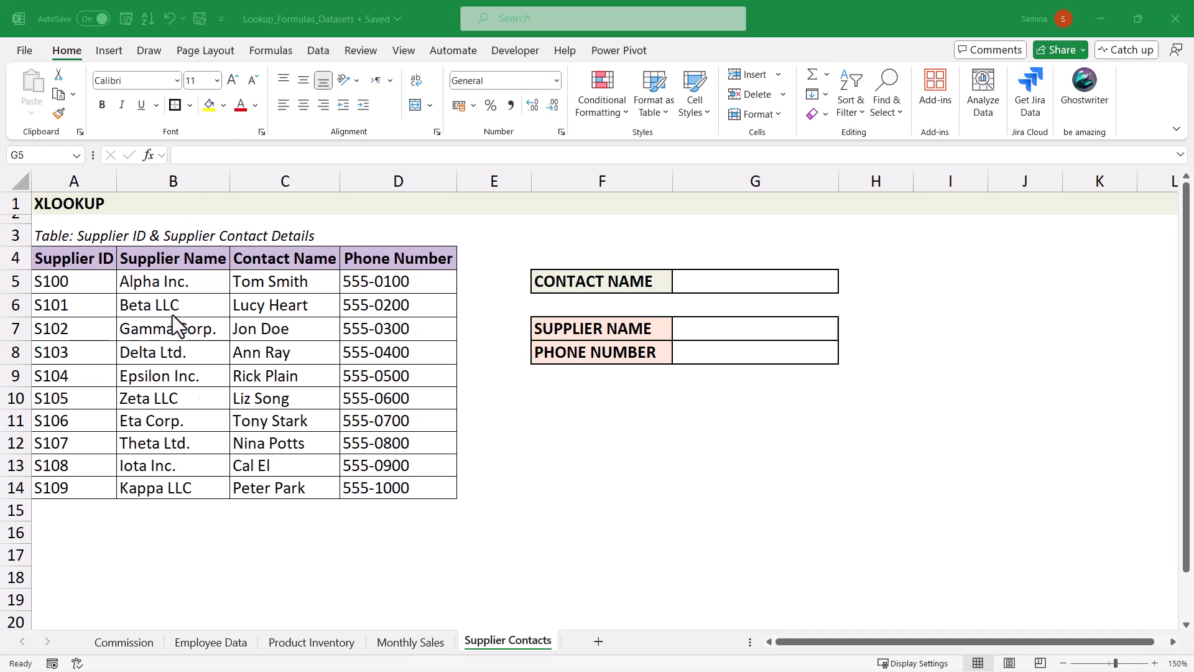
Enter the contact's full name in G5 as the lookup value
{"action": "double_click", "coordinate": [704, 280]}
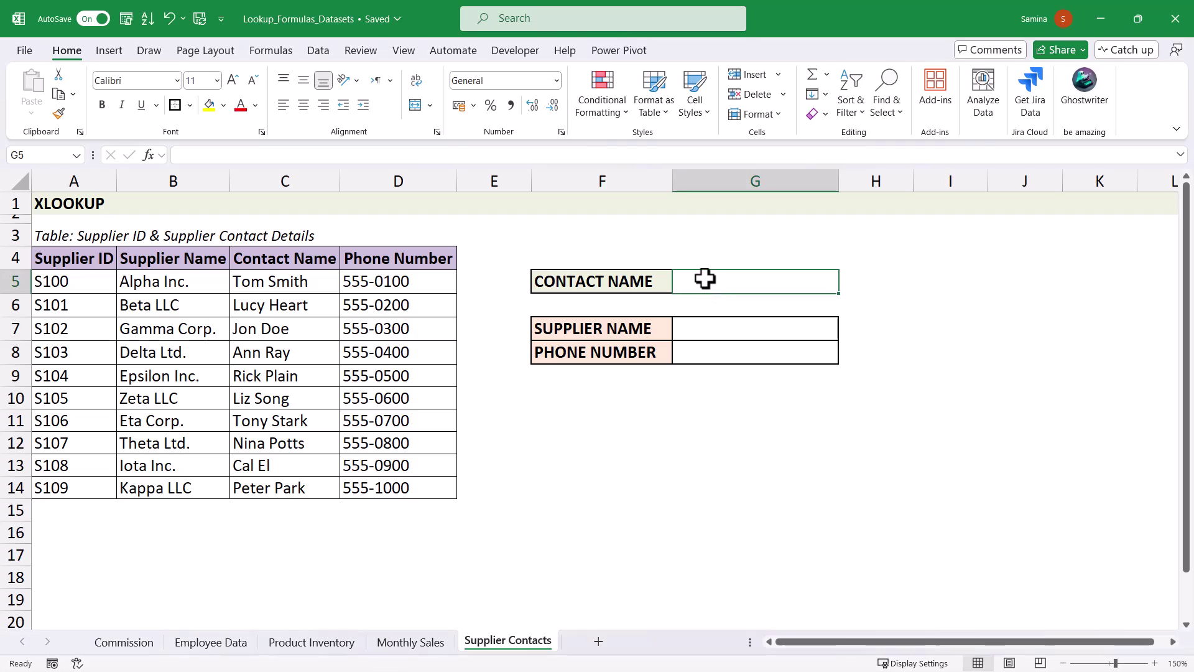
{"action": "type", "text": "Tom Smith"}
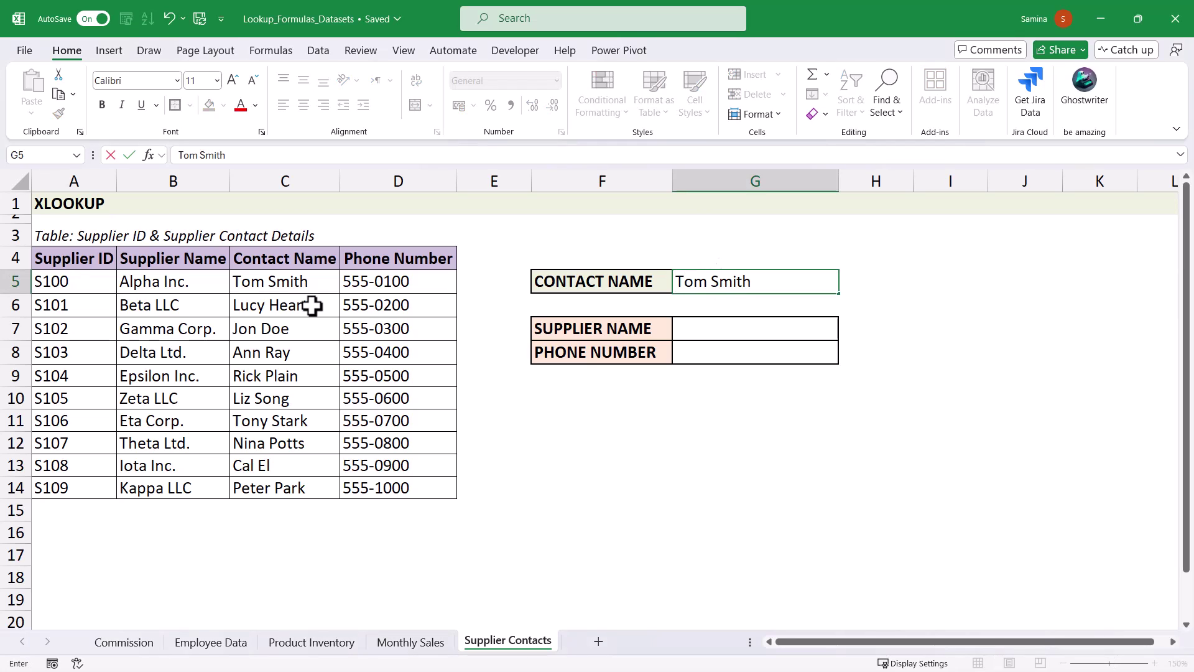
{"action": "key", "text": "Return"}
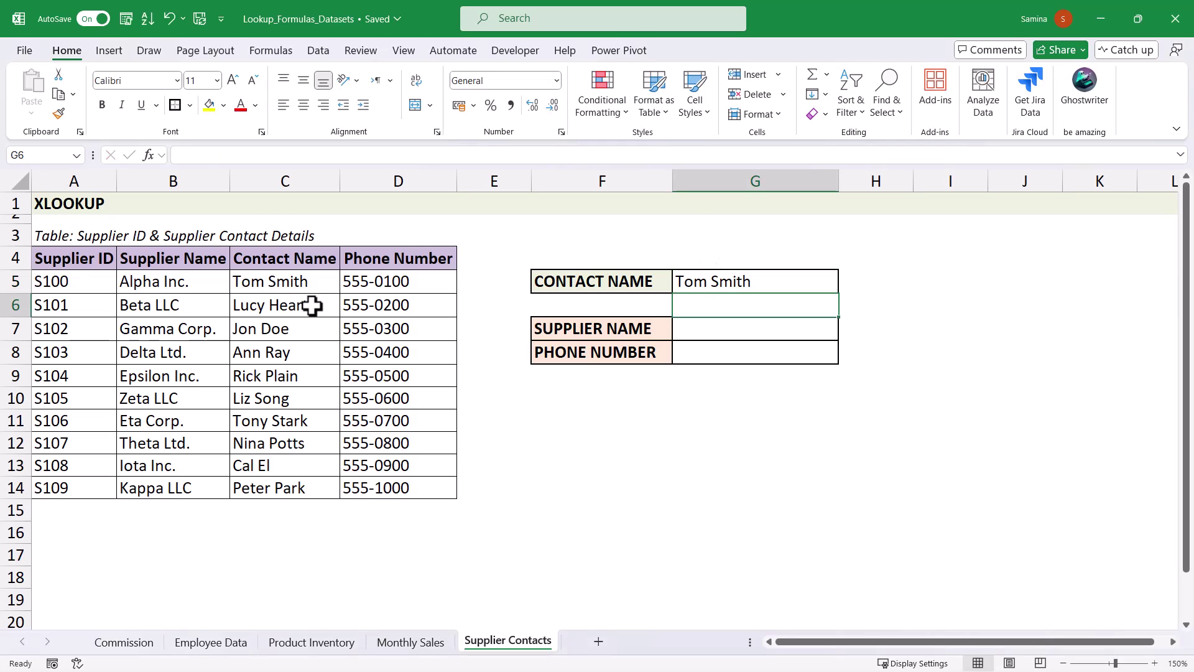
Enter =XLOOKUP(G5,C5:C14,B5:B14) in G7 so it returns Alpha Inc
{"action": "left_click", "coordinate": [719, 325]}
{"action": "type", "text": "=xlo"}
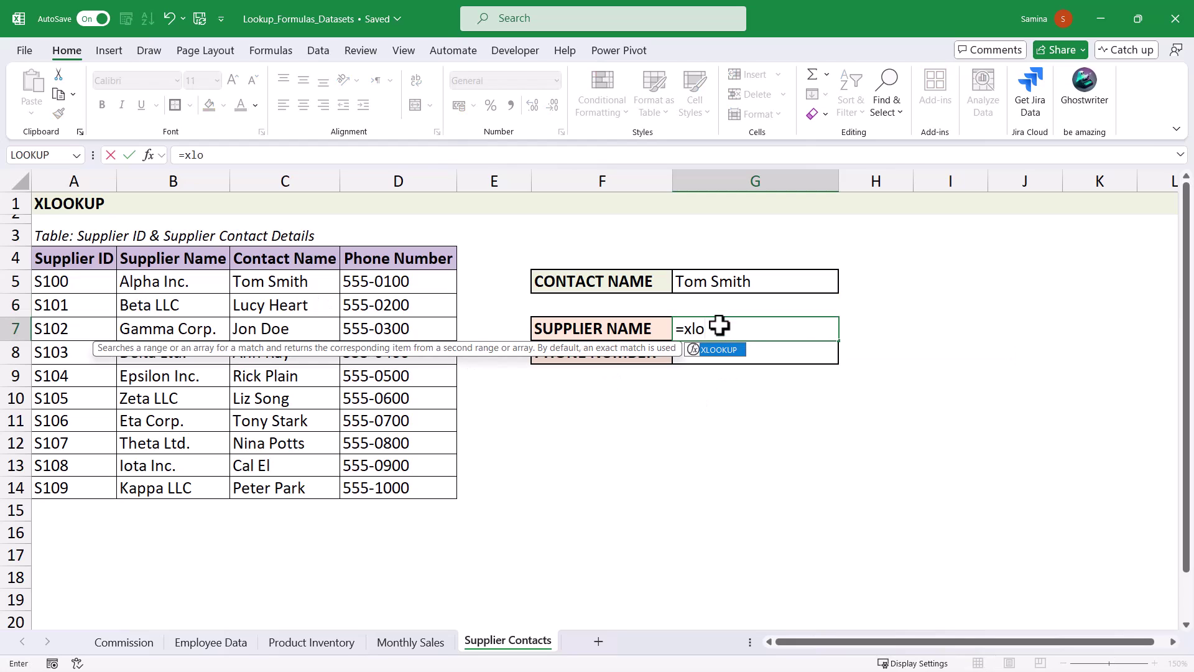
{"action": "key", "text": "Tab"}
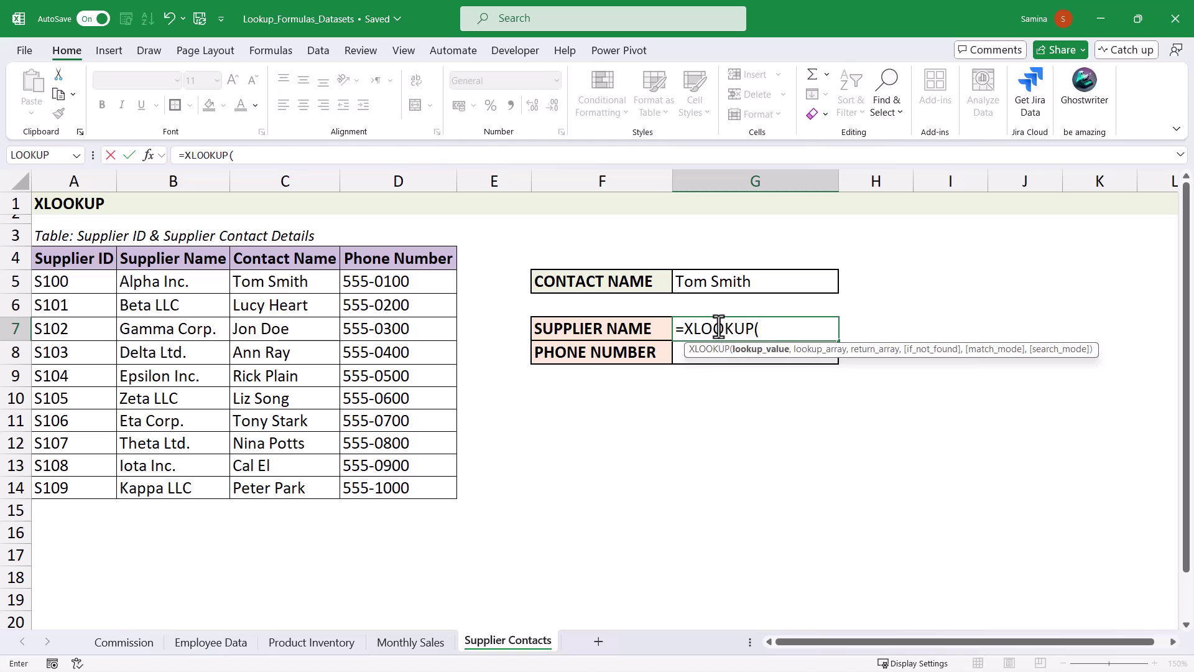
{"action": "left_click", "coordinate": [759, 279]}
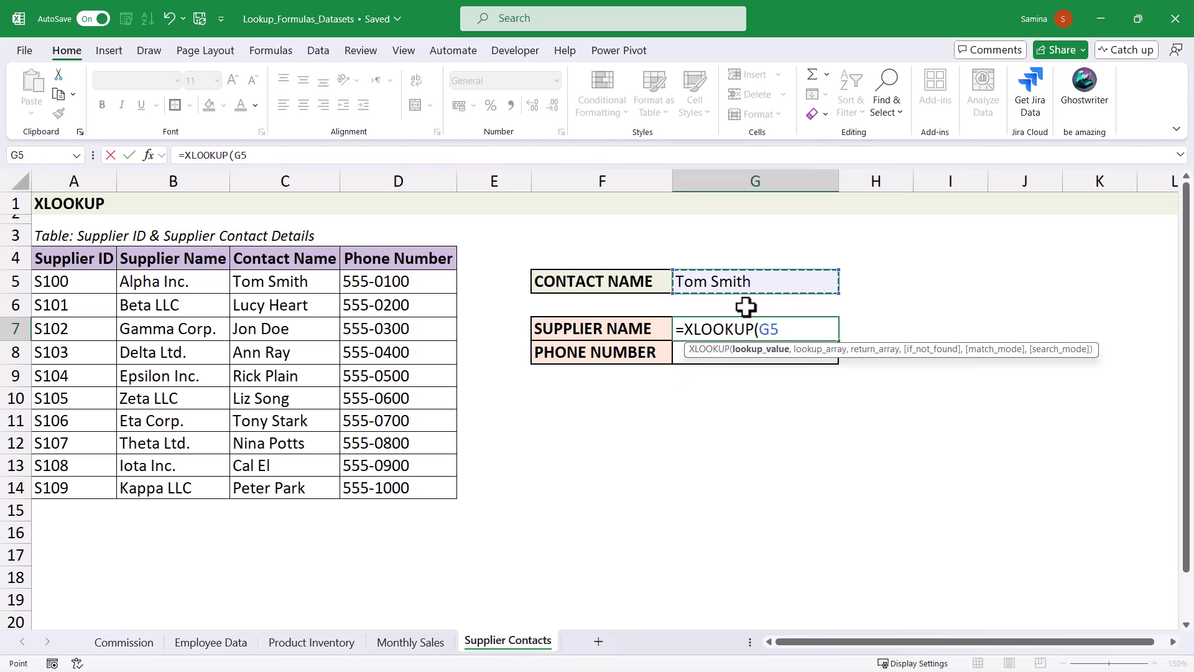
{"action": "type", "text": ","}
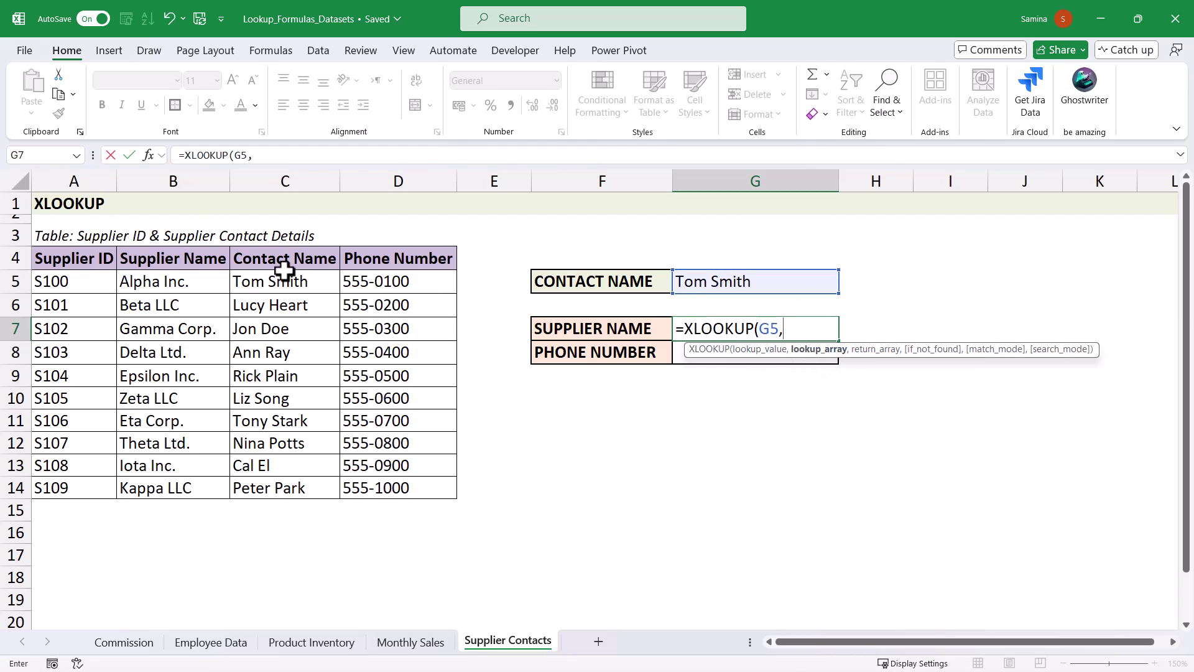
{"action": "left_click_drag", "start_coordinate": [280, 280], "coordinate": [281, 484]}
{"action": "type", "text": ","}
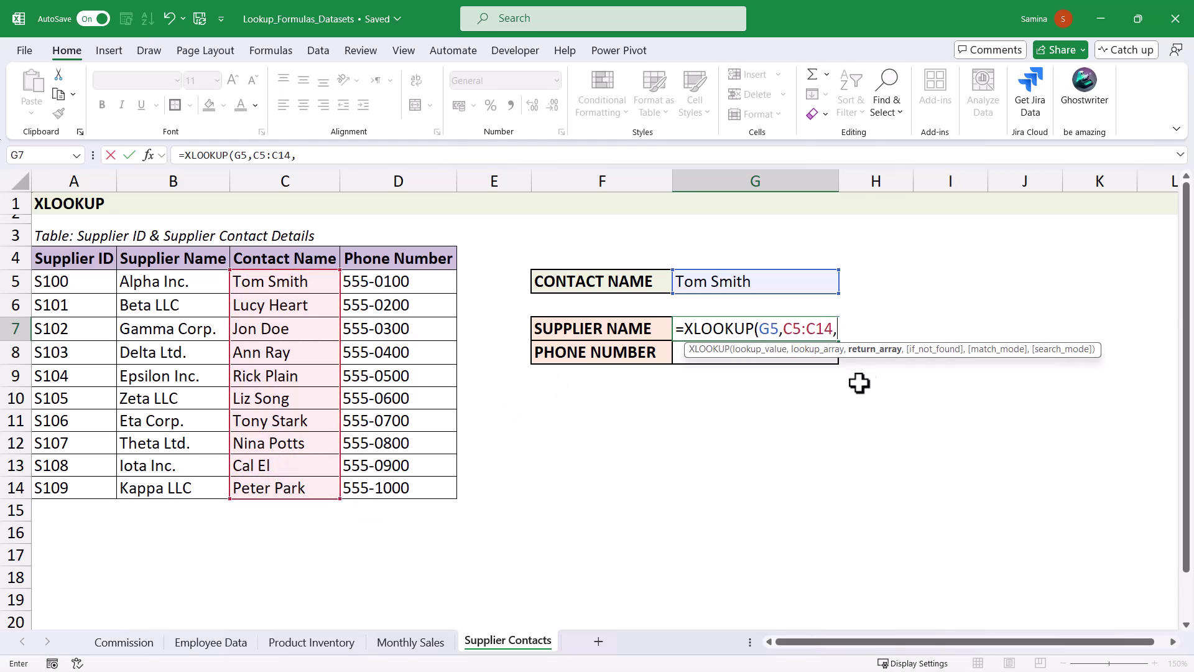
{"action": "left_click_drag", "start_coordinate": [165, 277], "coordinate": [170, 488]}
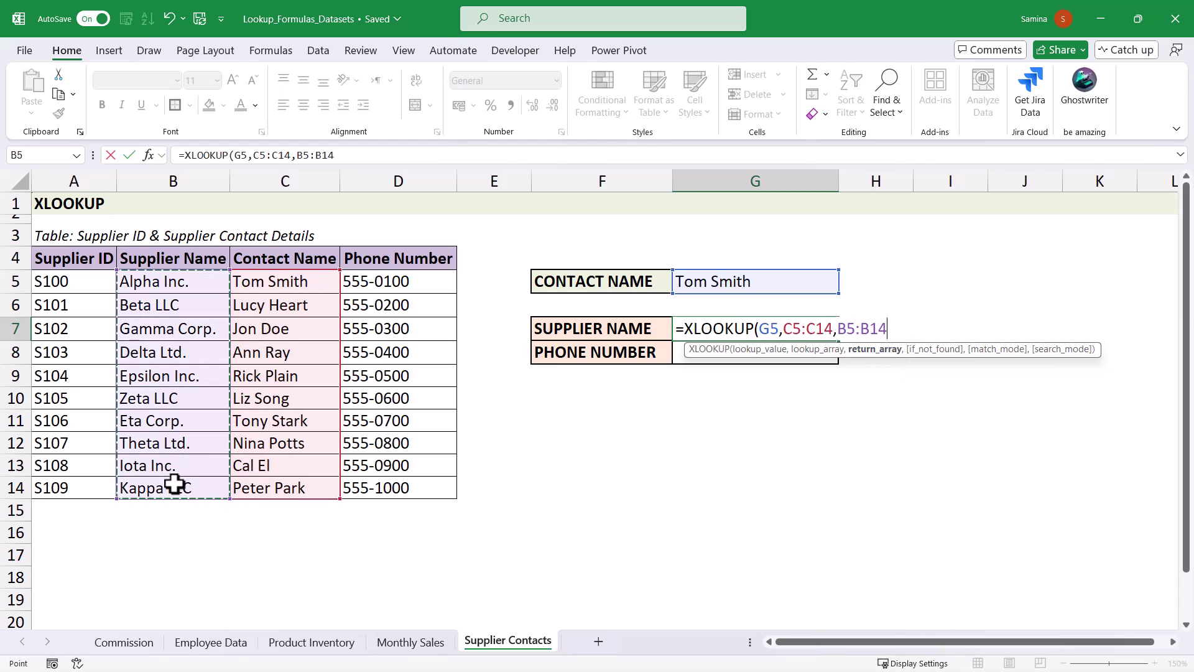
{"action": "type", "text": ")"}
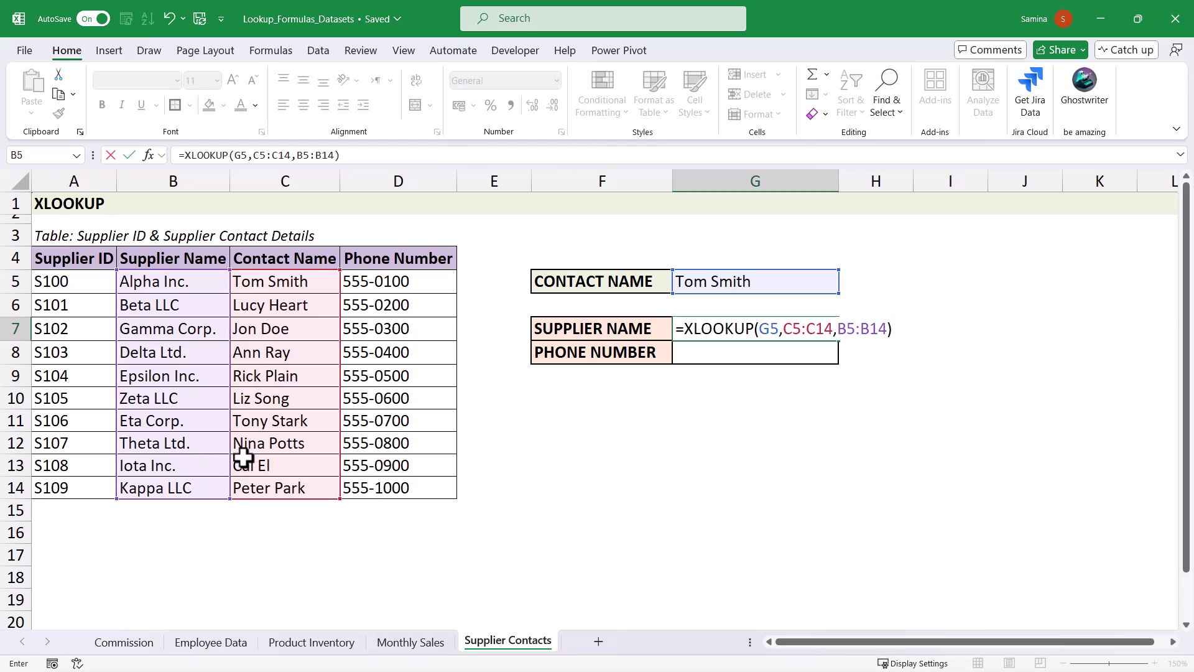
{"action": "key", "text": "BackSpace"}
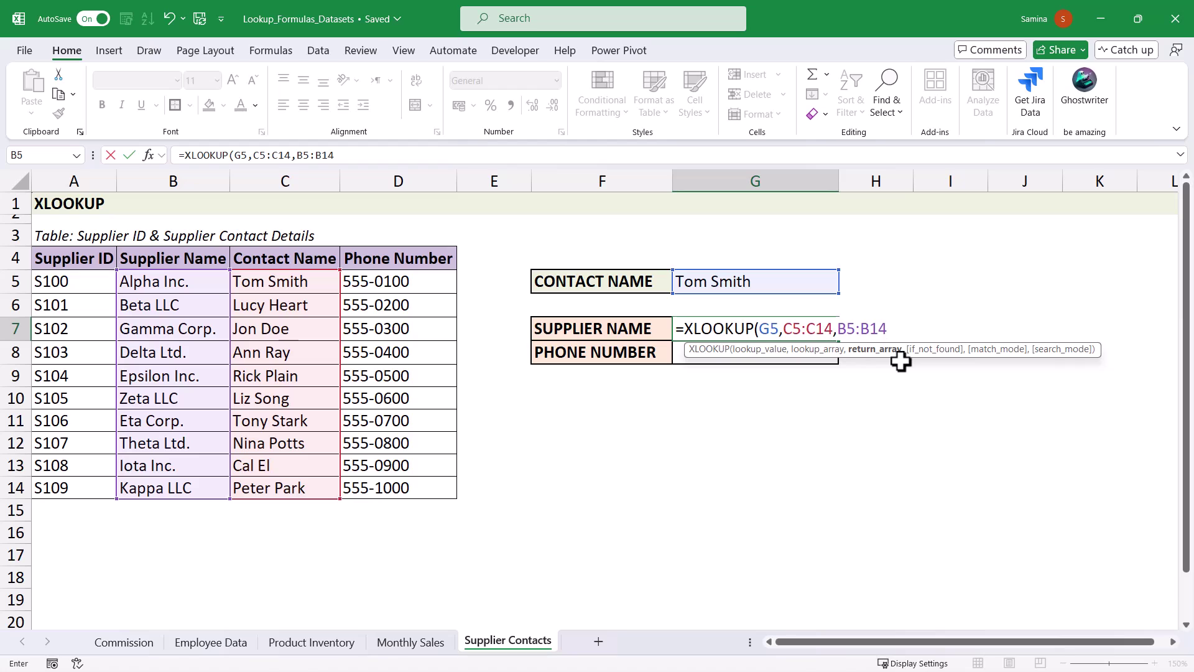
{"action": "type", "text": ")"}
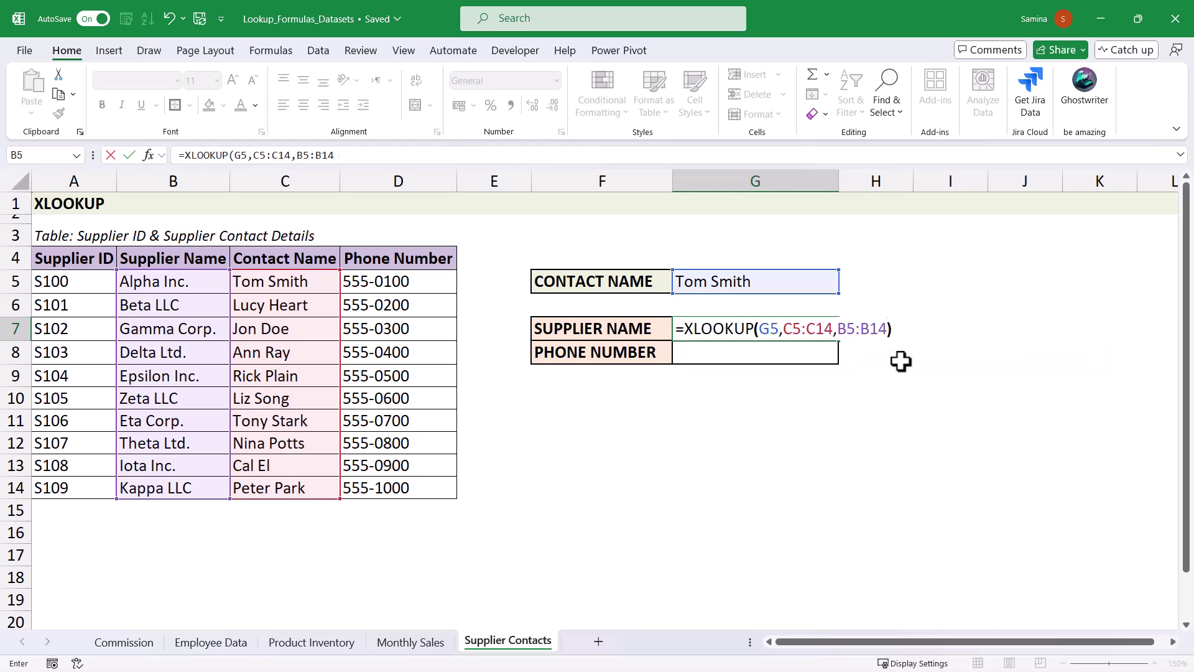
{"action": "key", "text": "Return"}
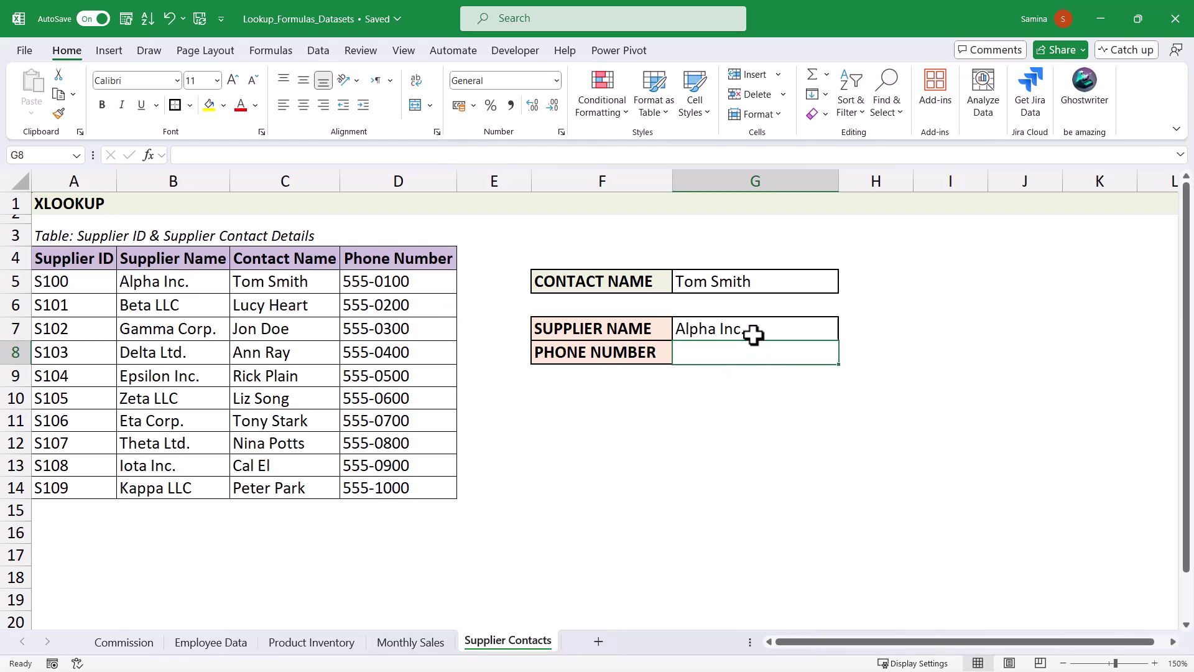
Enter =XLOOKUP(G5,C5:C14,D5:D14) in G8 so it returns 555-0100
{"action": "type", "text": "=x"}
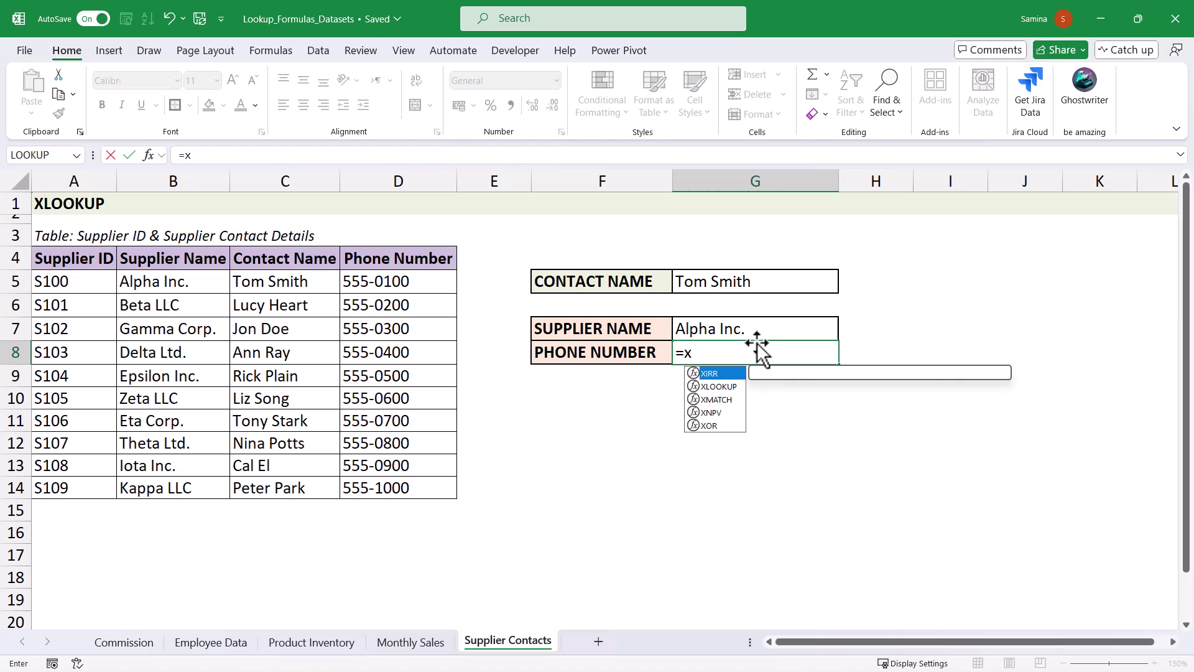
{"action": "key", "text": "Down"}
{"action": "key", "text": "Tab"}
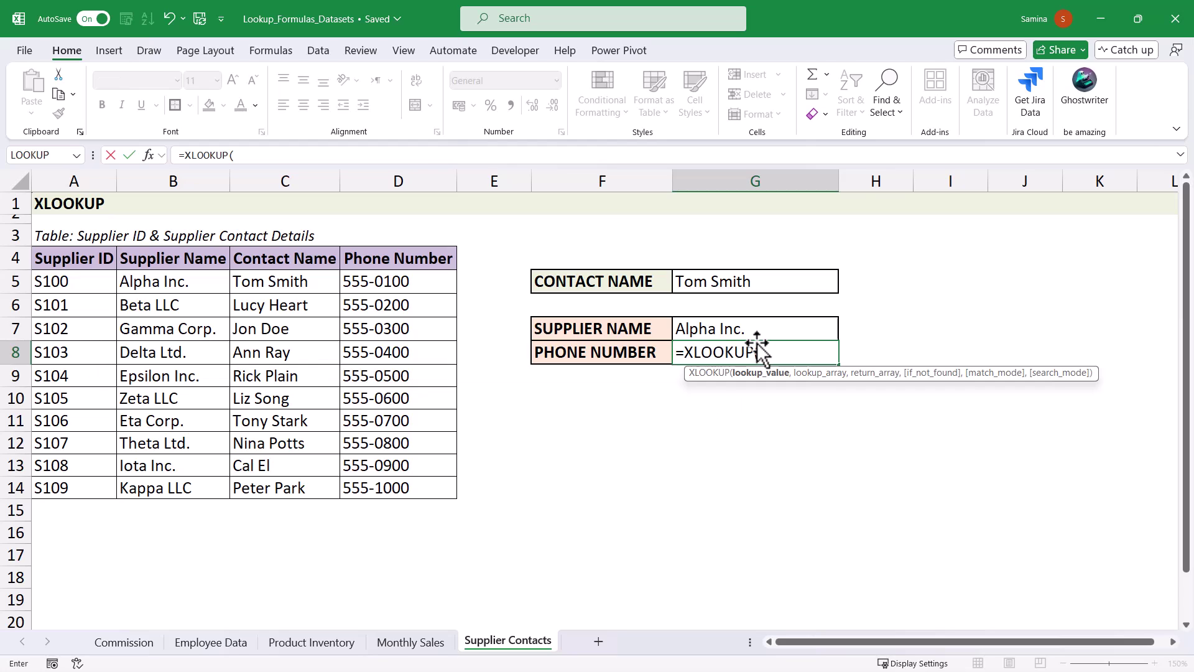
{"action": "left_click", "coordinate": [708, 281]}
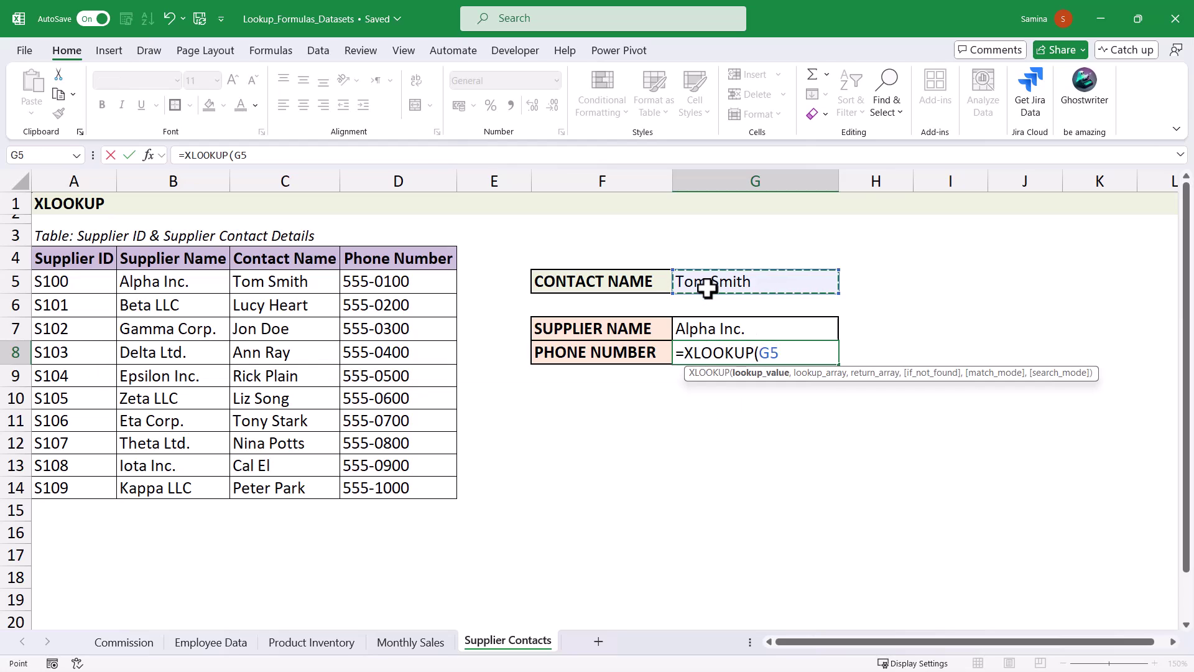
{"action": "type", "text": ","}
{"action": "left_click_drag", "start_coordinate": [253, 276], "coordinate": [317, 491]}
{"action": "type", "text": ","}
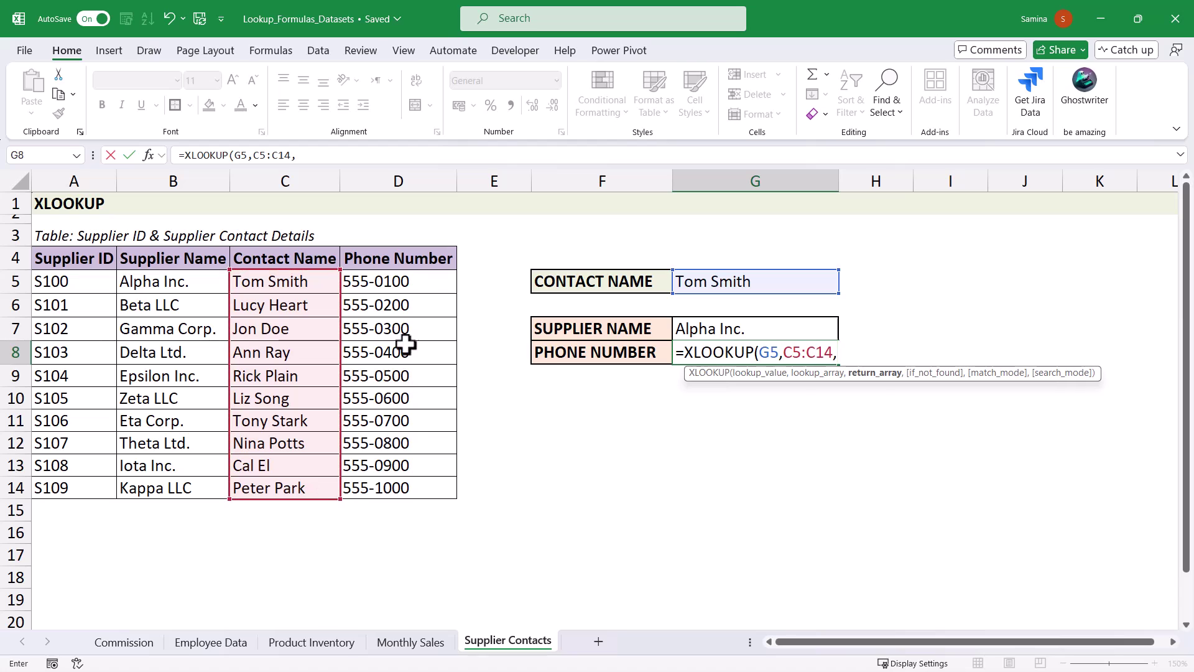
{"action": "left_click_drag", "start_coordinate": [413, 288], "coordinate": [421, 480]}
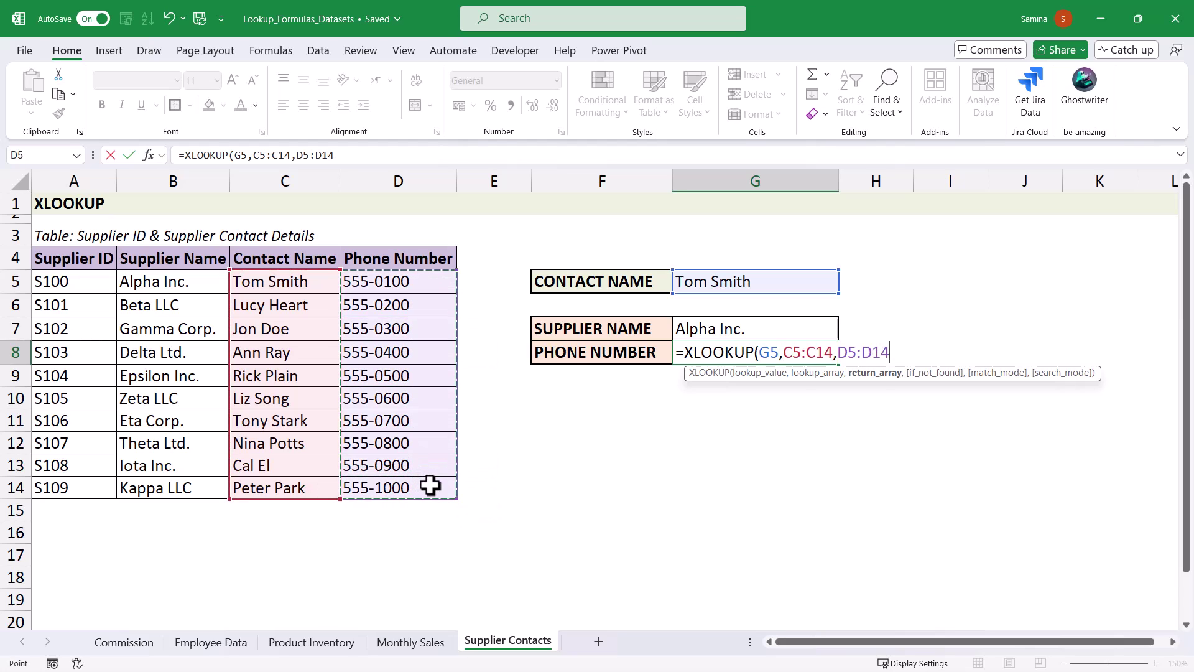
{"action": "key", "text": "Return"}
Review the lookup formulas in G8 and G7
{"action": "left_click", "coordinate": [712, 355]}
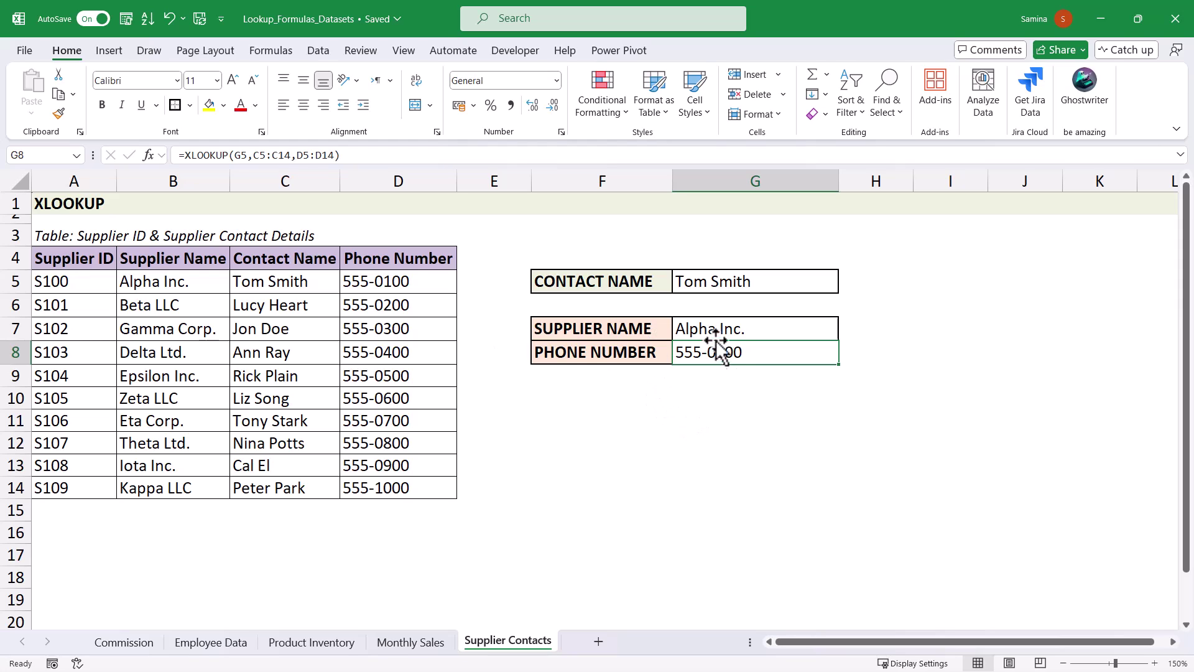
{"action": "left_click", "coordinate": [762, 329]}
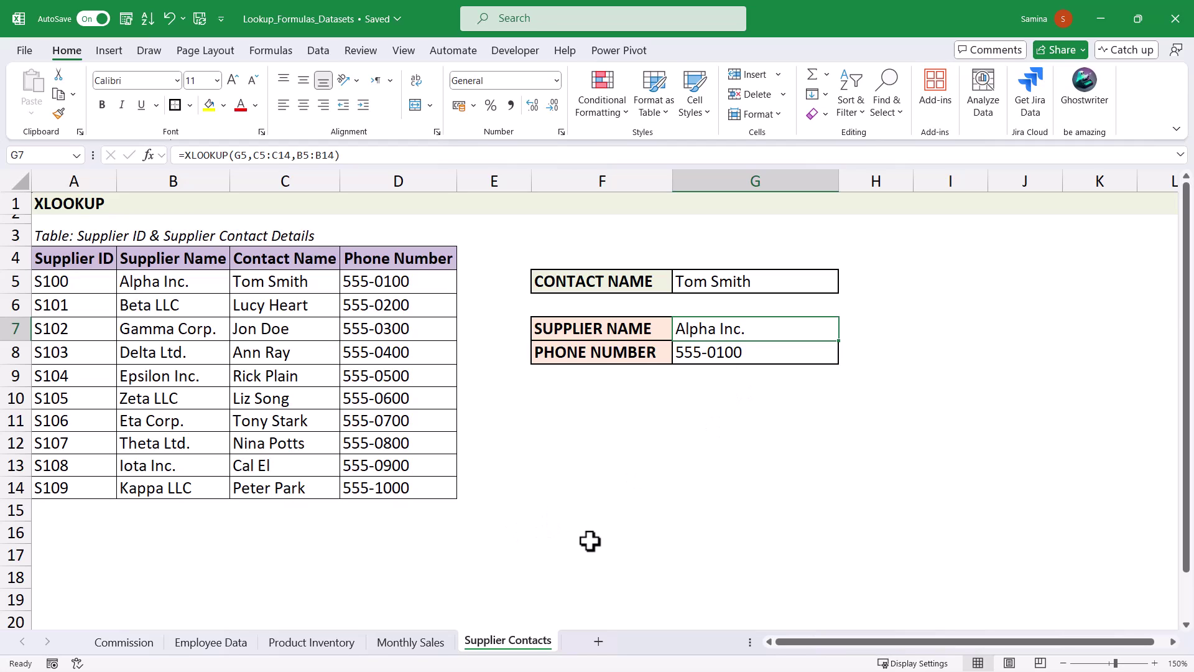
{"action": "key", "text": "Left"}
{"action": "key", "text": "Down"}
{"action": "key", "text": "Down"}
{"action": "key", "text": "Down"}
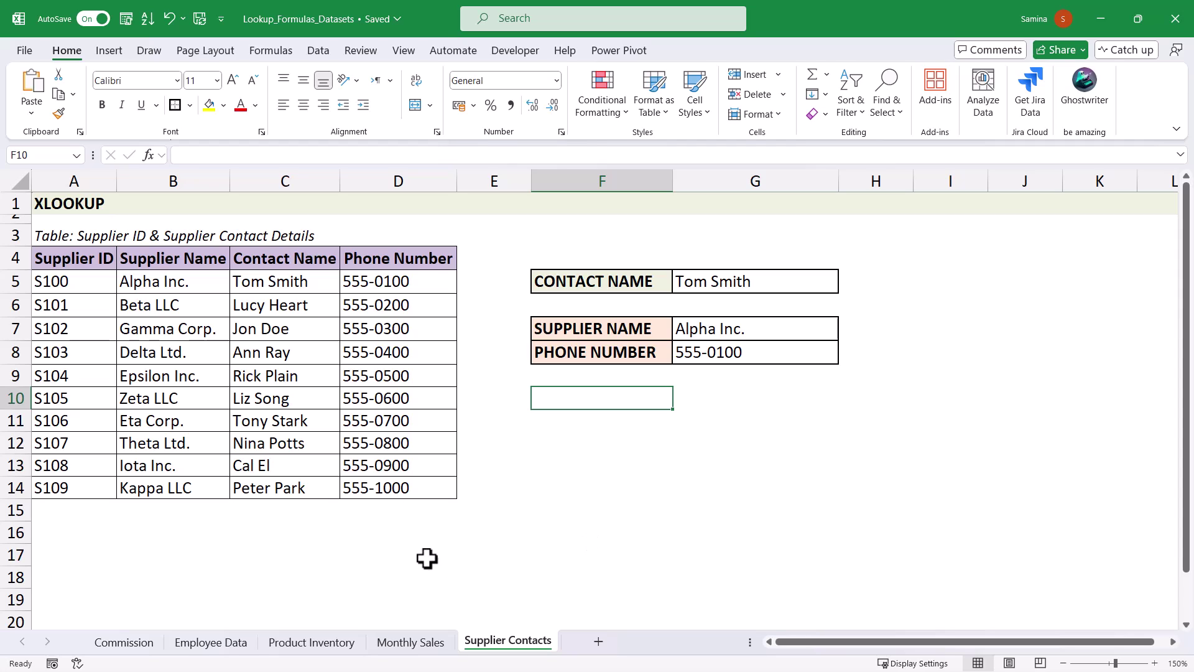
{"action": "left_click", "coordinate": [738, 330]}
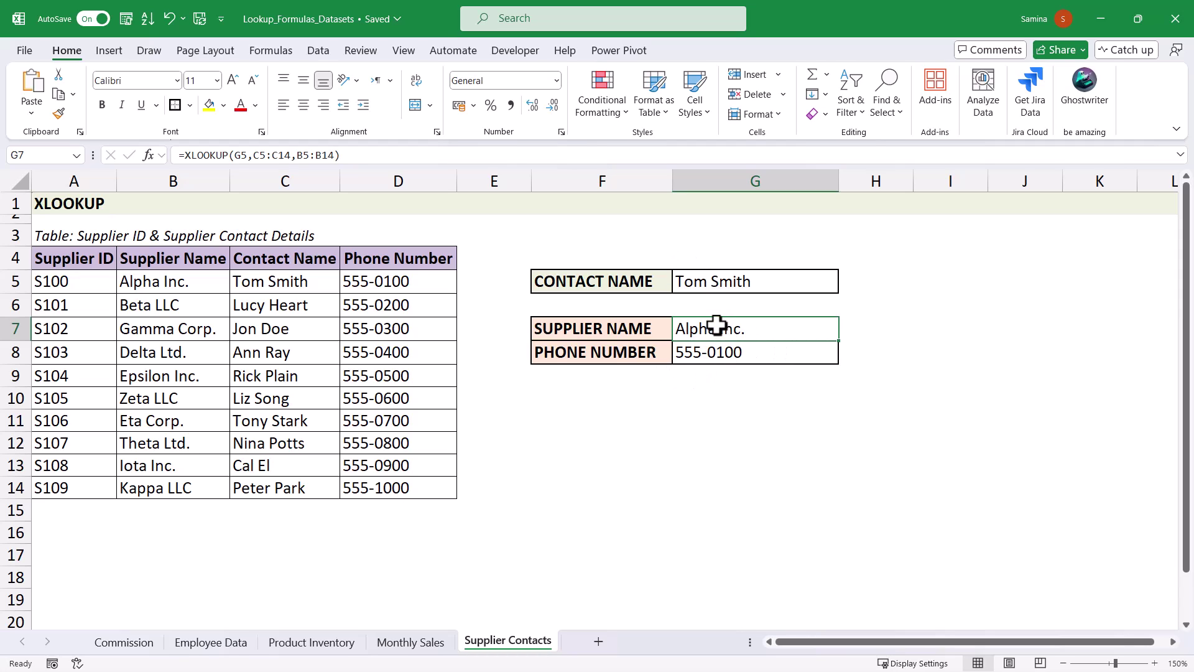
Shorten the contact name in G5 to a first name only, making G7 show #N/A
{"action": "left_click", "coordinate": [701, 275]}
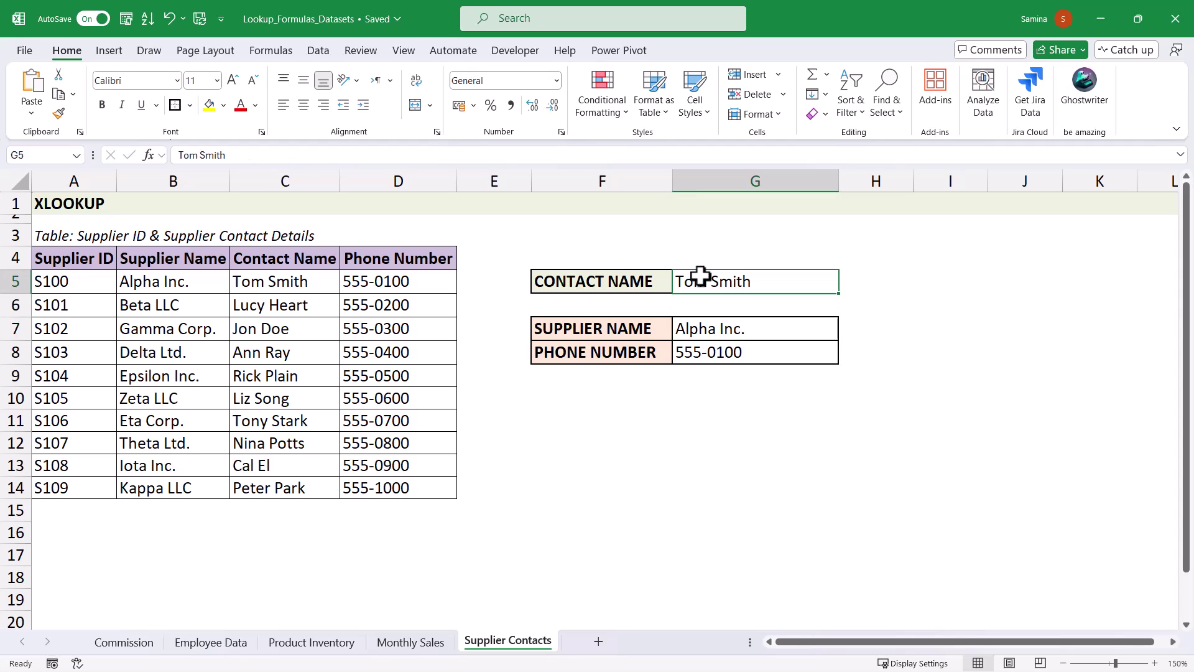
{"action": "type", "text": "To"}
{"action": "key", "text": "Return"}
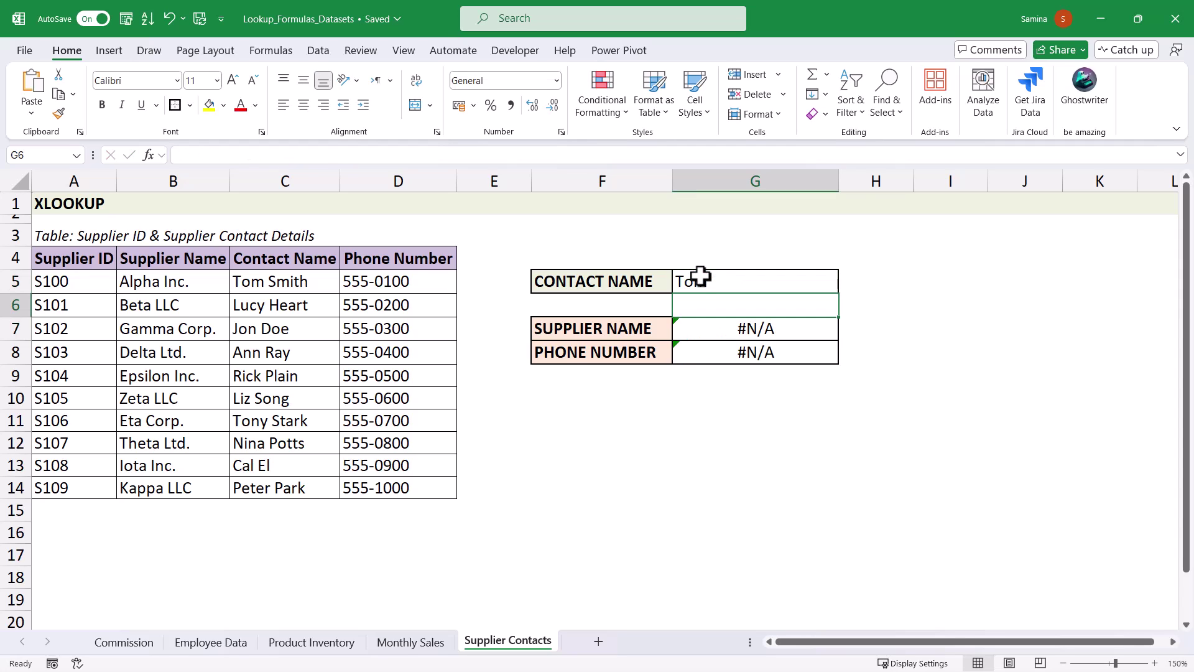
{"action": "left_click", "coordinate": [745, 331]}
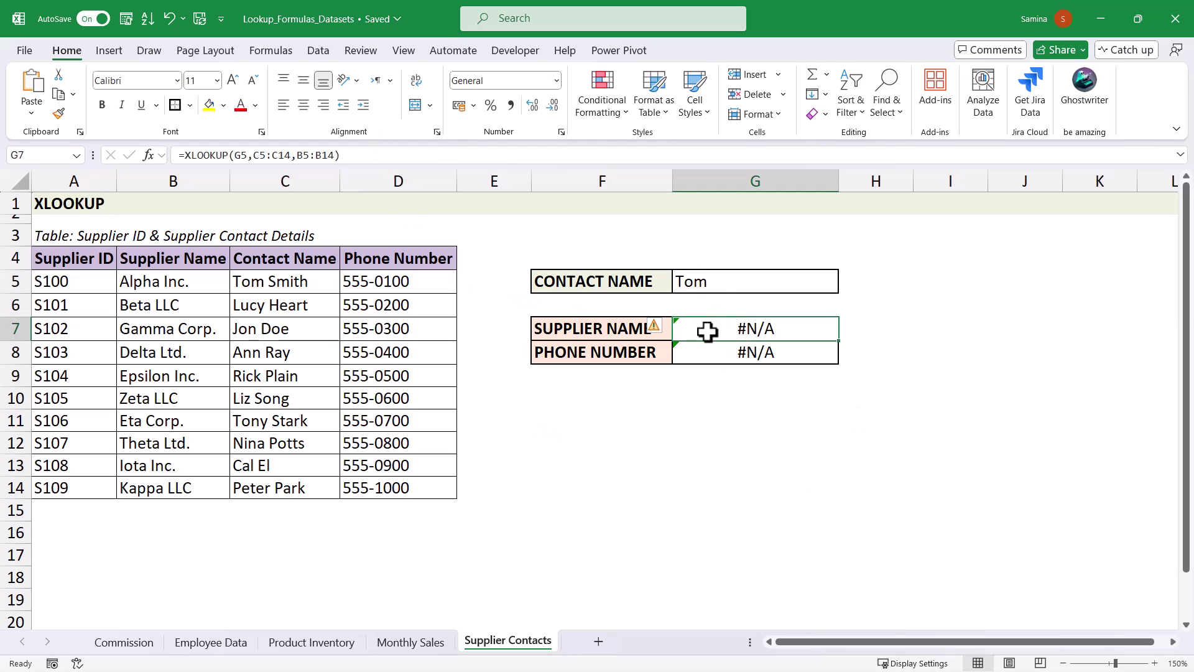
Add a "Not Found" fallback argument after B5:B14 in G7's XLOOKUP
{"action": "left_click", "coordinate": [239, 156]}
{"action": "left_click", "coordinate": [334, 156]}
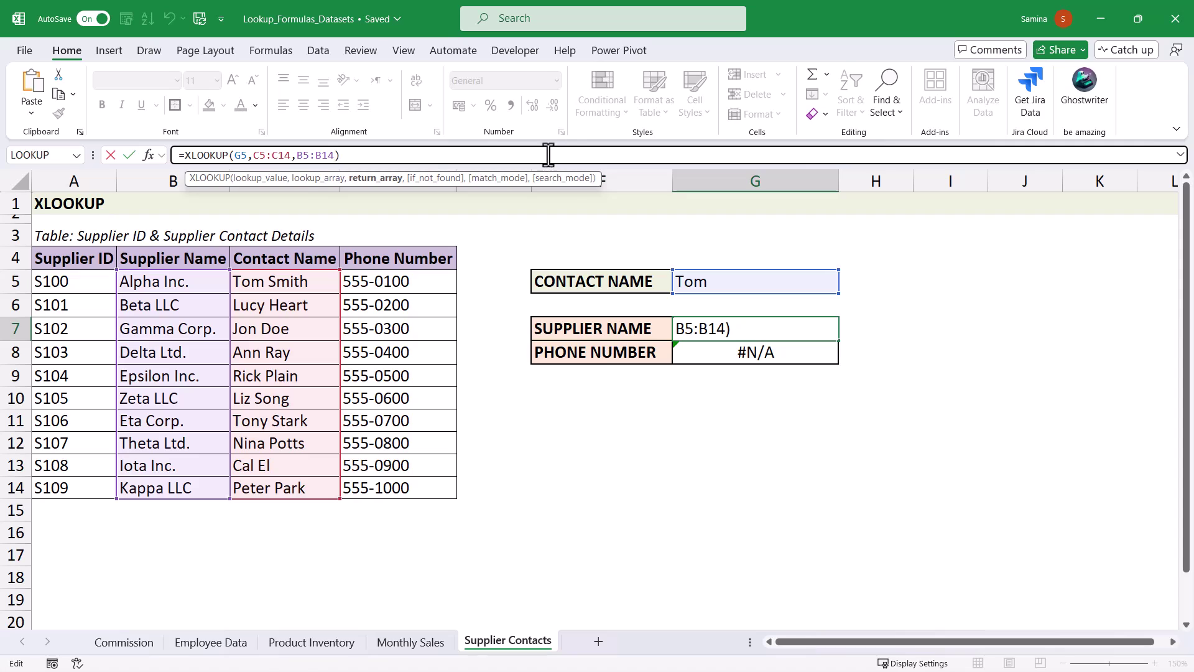
{"action": "type", "text": ",\"Not Found"}
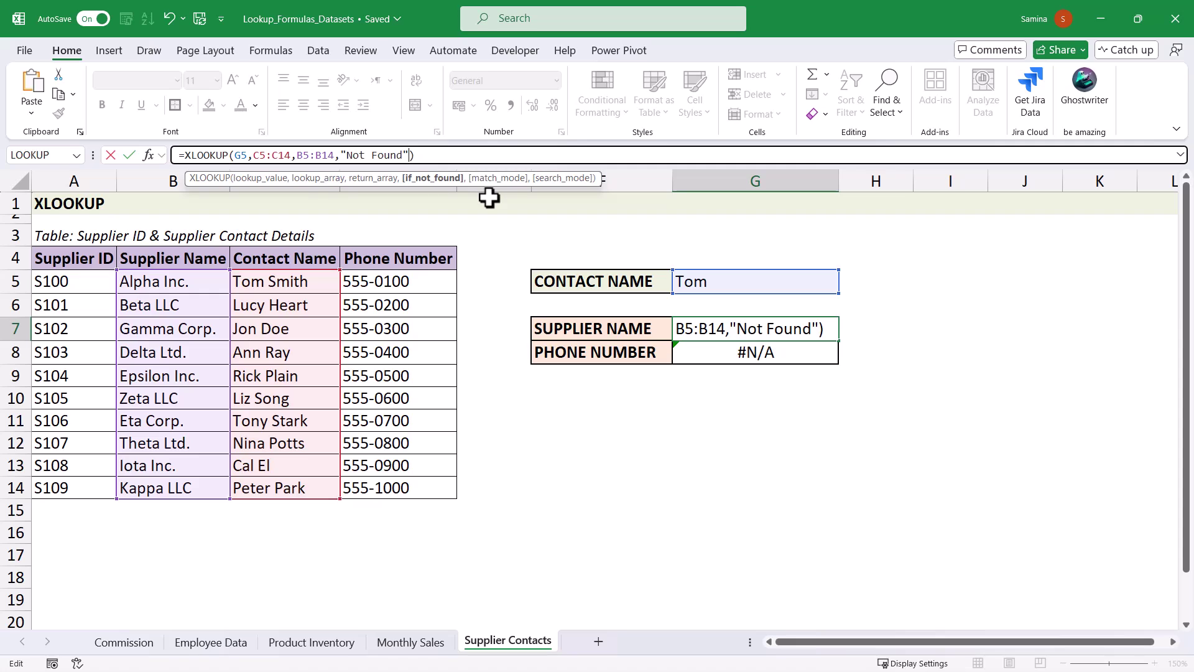
{"action": "key", "text": "Return"}
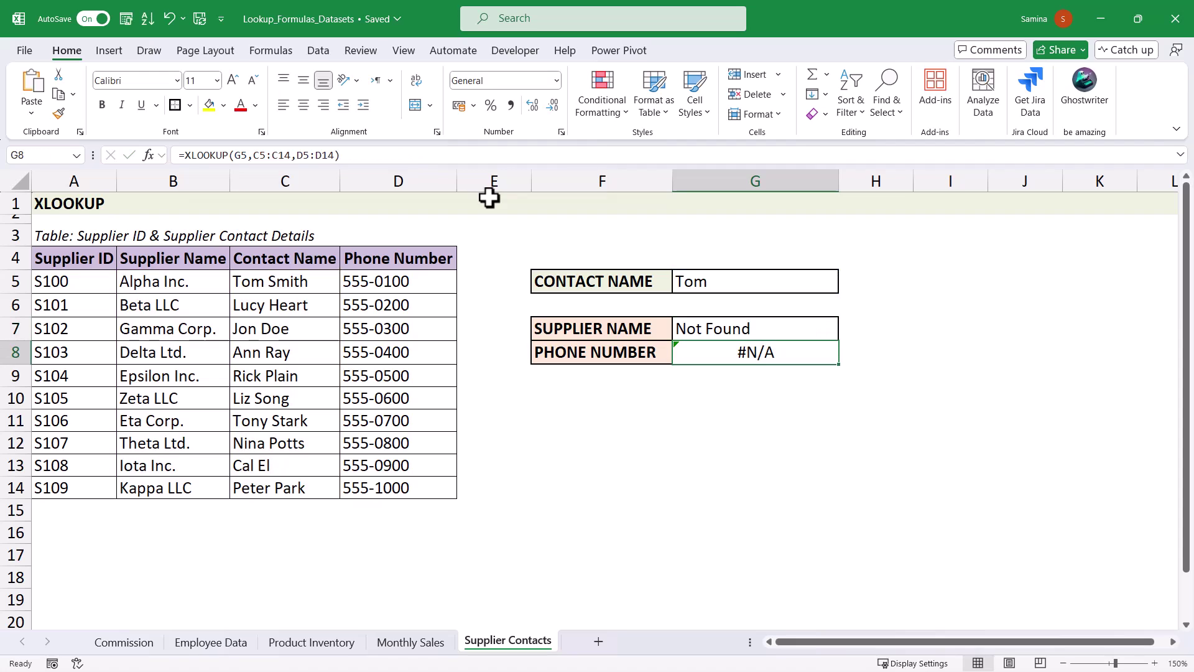
{"action": "left_click", "coordinate": [755, 329]}
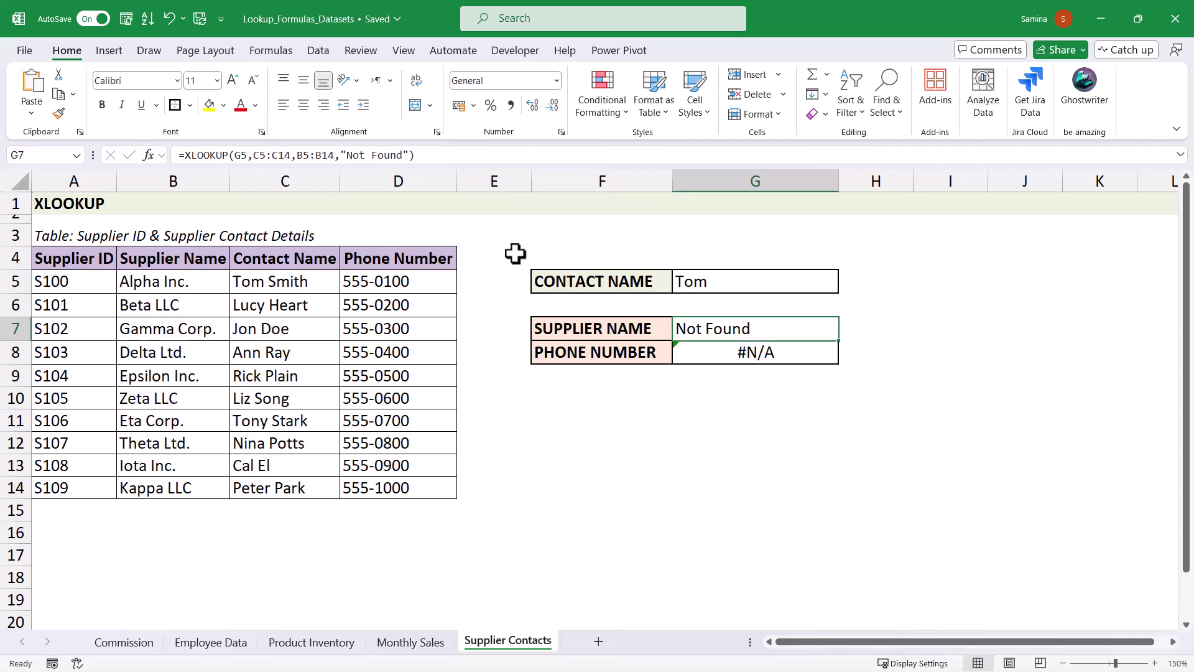
{"action": "left_click", "coordinate": [579, 394]}
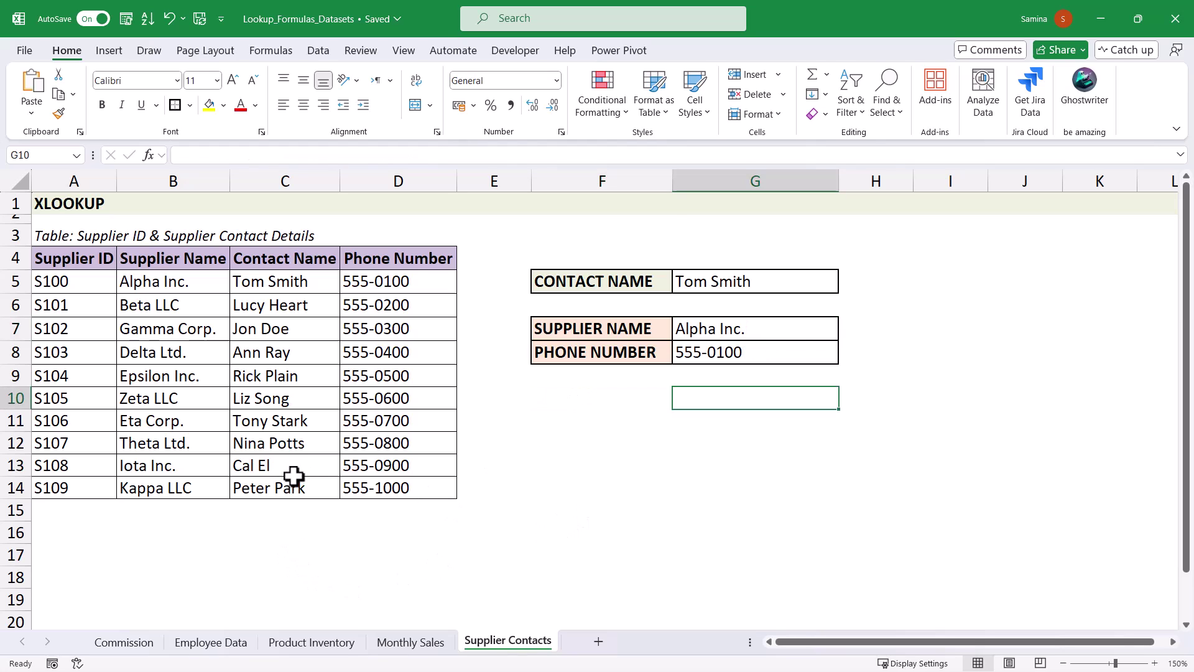
Trim the contact name in G5 to a first name so G7 displays Not Found
{"action": "left_click", "coordinate": [699, 336]}
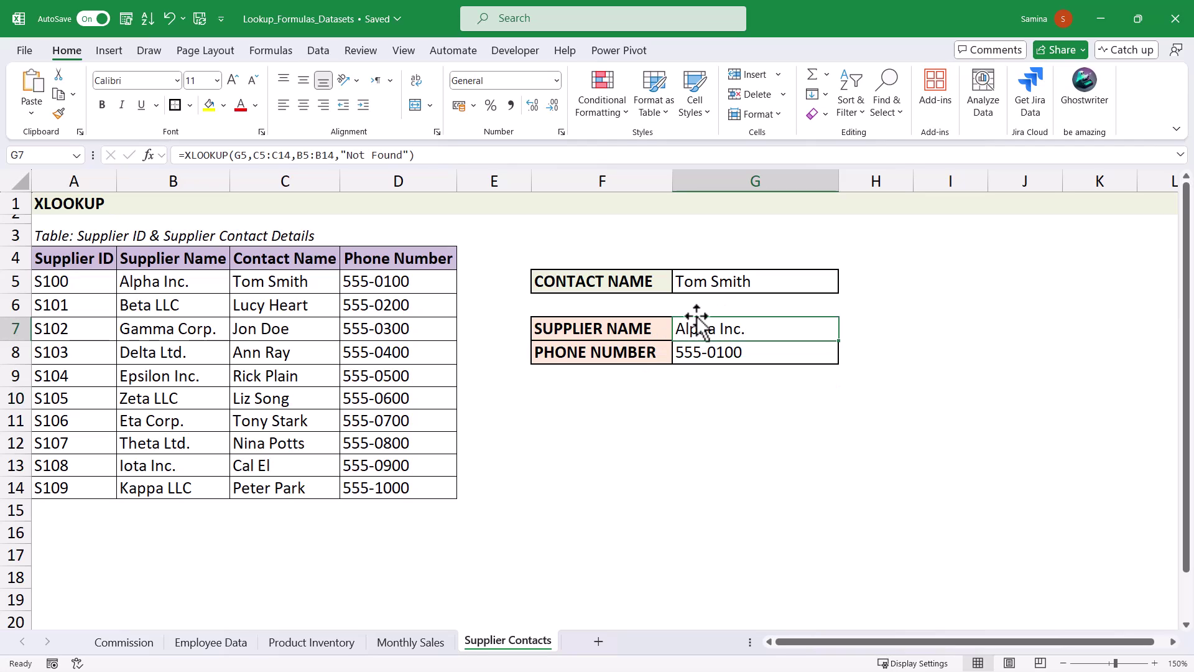
{"action": "left_click", "coordinate": [695, 278]}
{"action": "key", "text": "F2"}
{"action": "key", "text": "BackSpace"}
{"action": "key", "text": "BackSpace"}
{"action": "key", "text": "BackSpace"}
{"action": "key", "text": "BackSpace"}
{"action": "key", "text": "BackSpace"}
{"action": "key", "text": "BackSpace"}
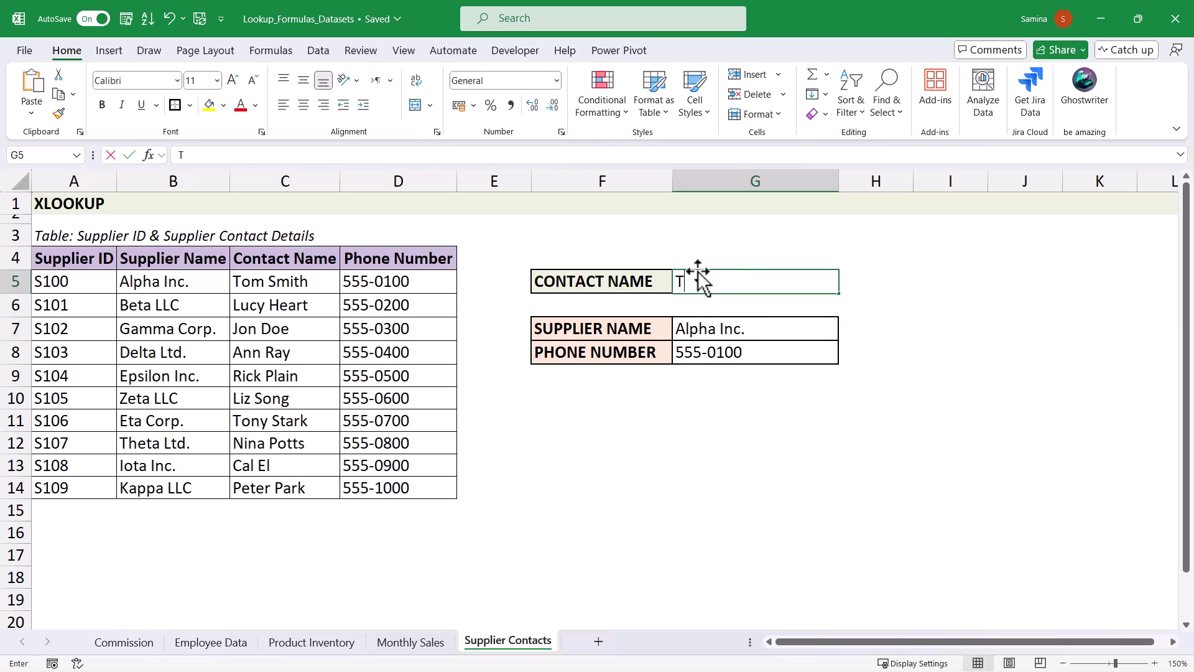
{"action": "key", "text": "Return"}
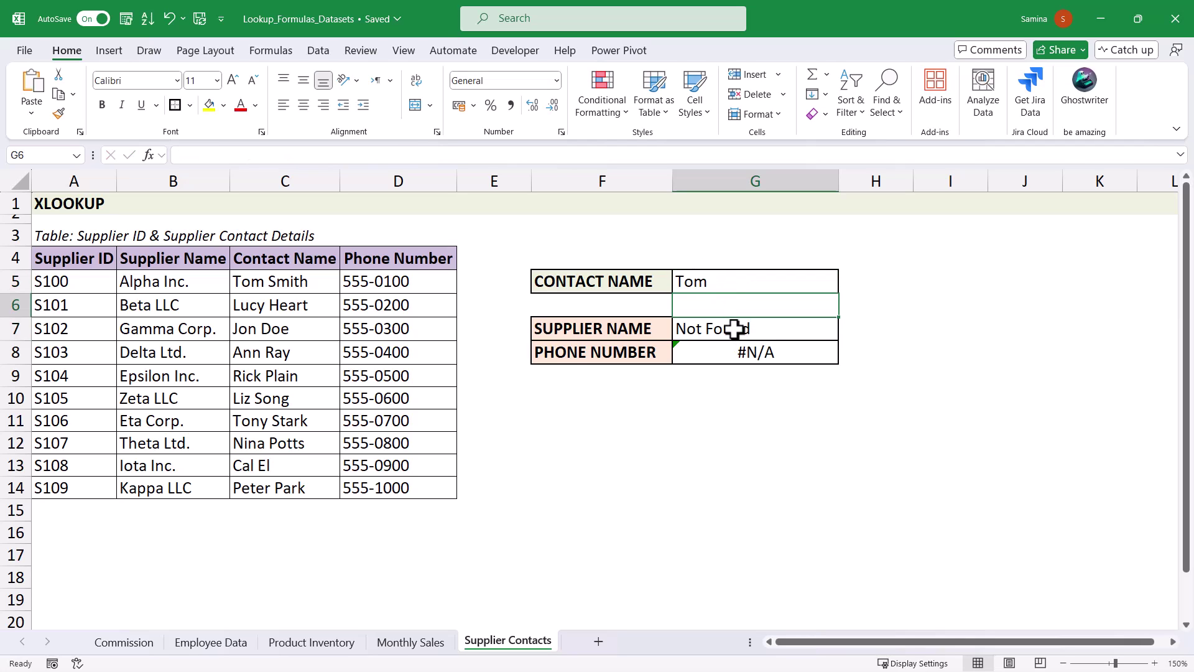
{"action": "left_click", "coordinate": [735, 330]}
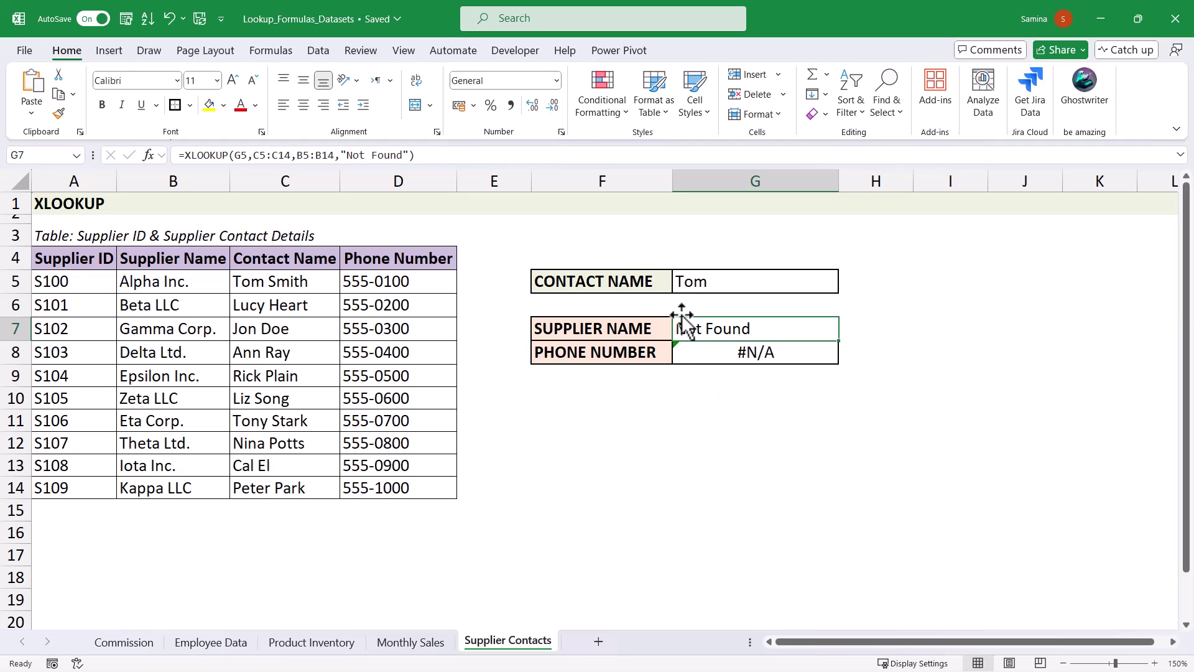
Change G7 to =XLOOKUP(G5&"*",C5:C14,B5:B14,"Not Found",2) for wildcard matching
{"action": "left_click", "coordinate": [245, 156]}
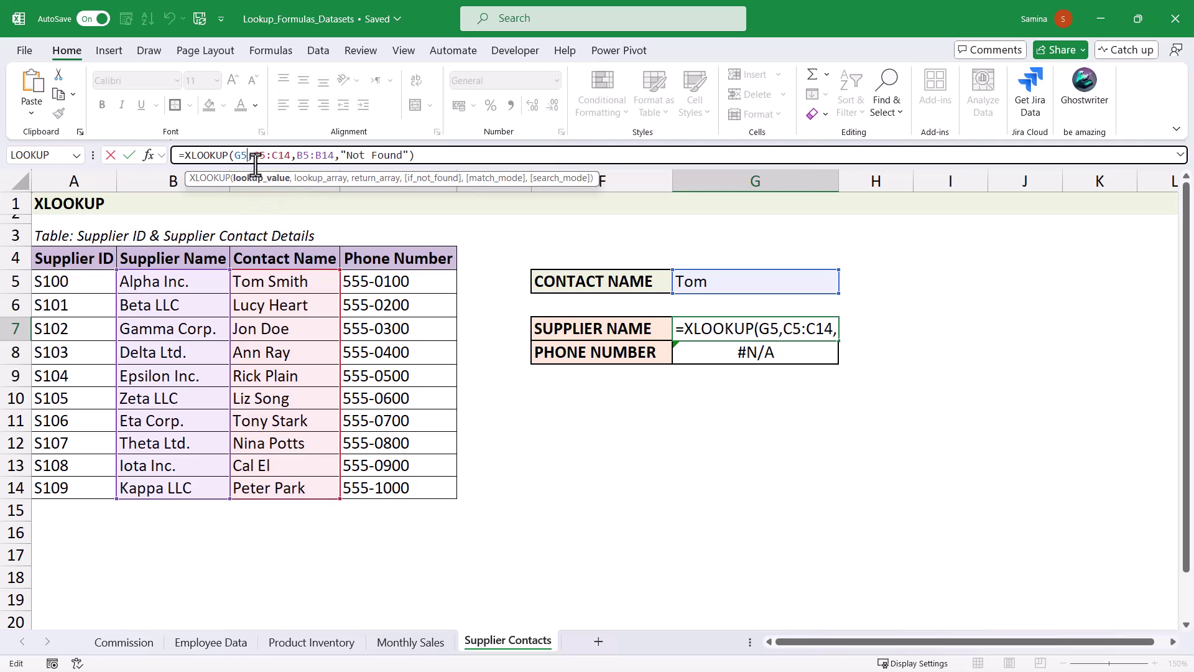
{"action": "type", "text": "&\""}
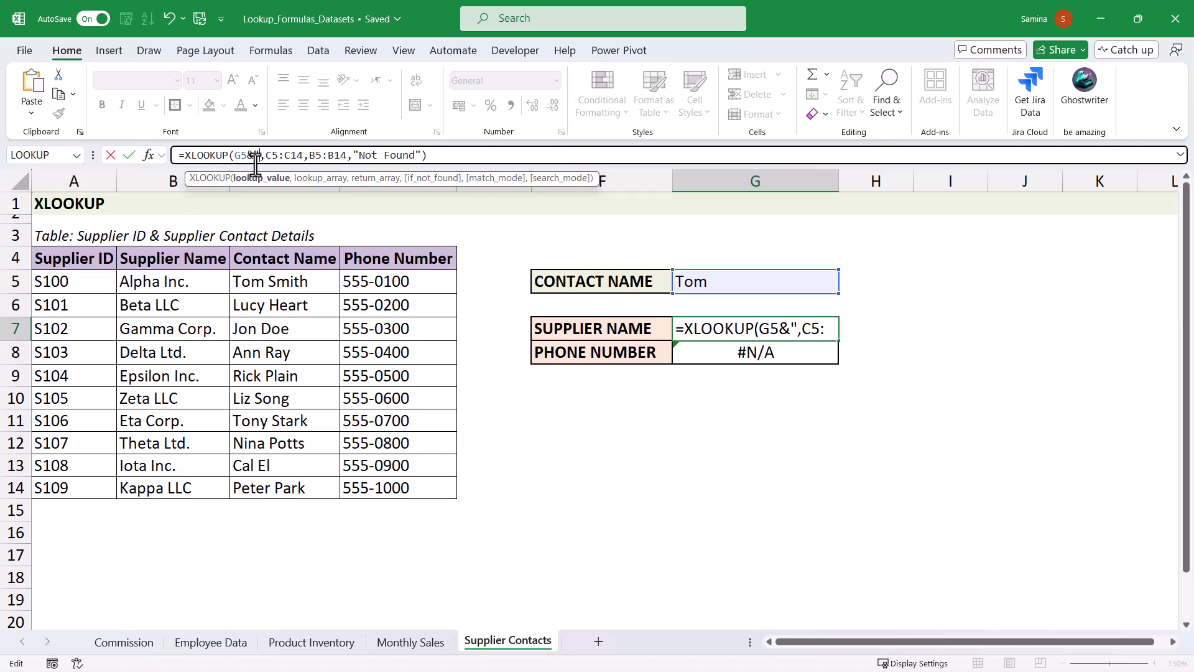
{"action": "type", "text": "*\")"}
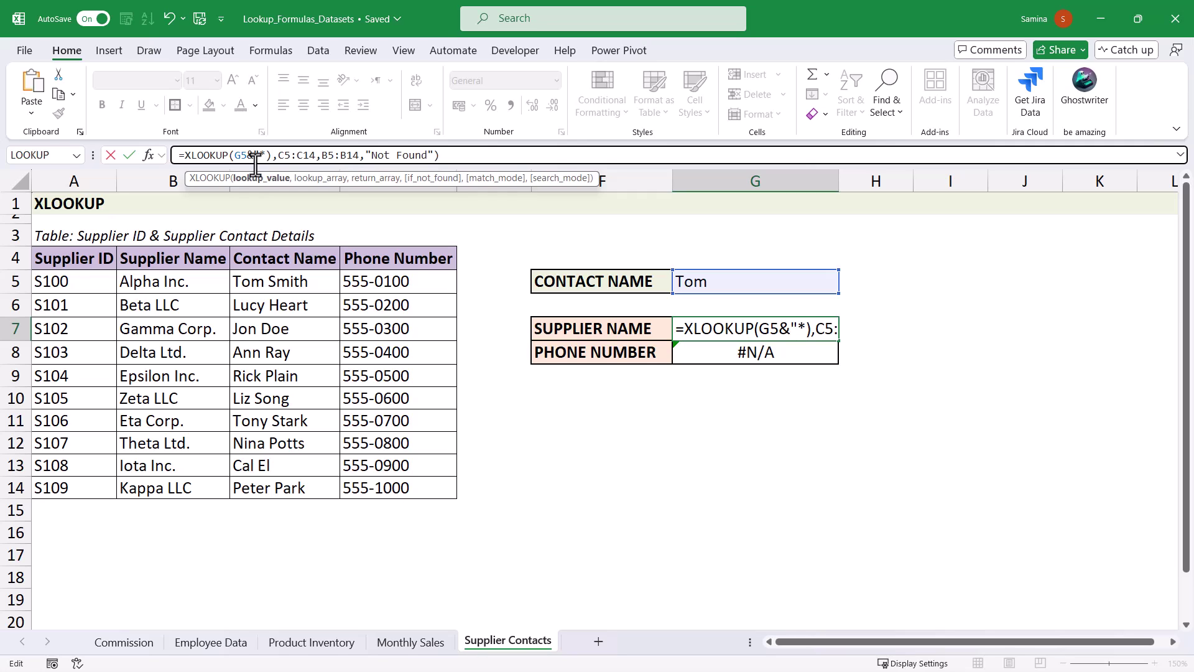
{"action": "key", "text": "BackSpace"}
{"action": "key", "text": "BackSpace"}
{"action": "type", "text": "\""}
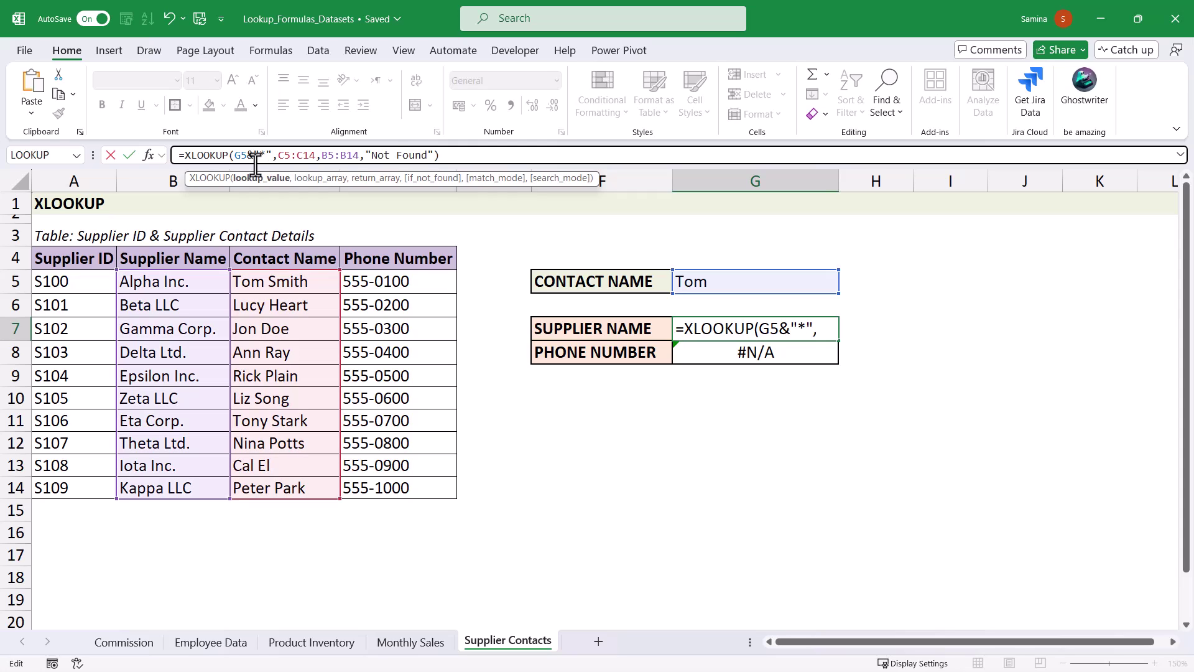
{"action": "left_click", "coordinate": [434, 155]}
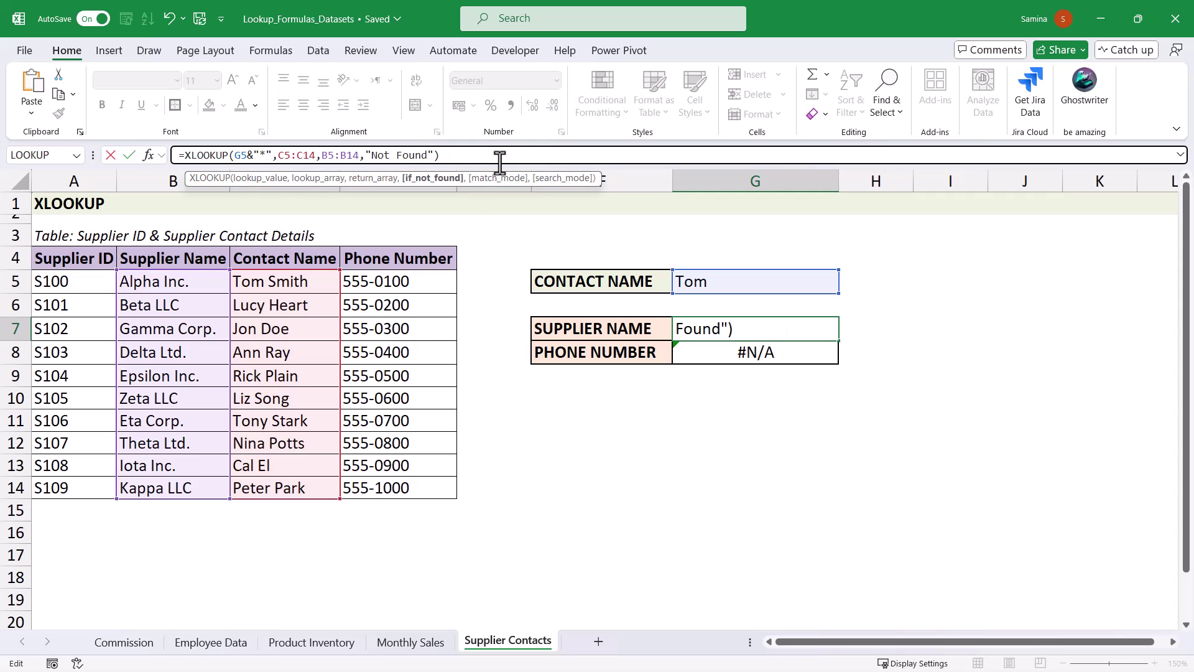
{"action": "type", "text": ","}
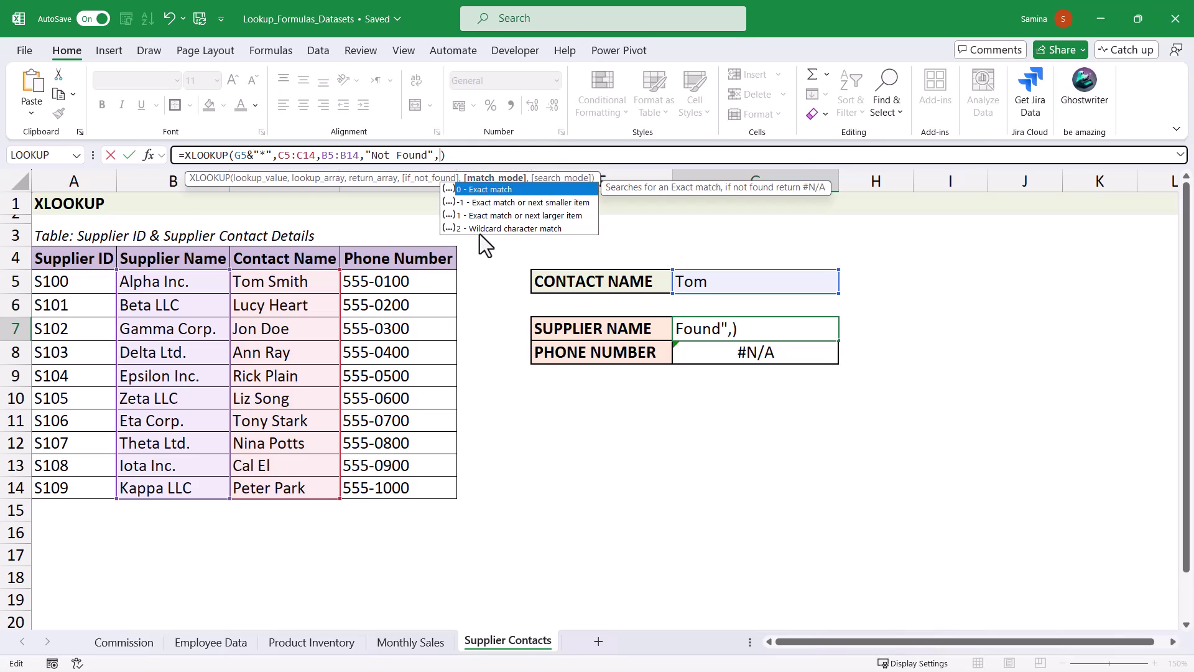
{"action": "type", "text": "2"}
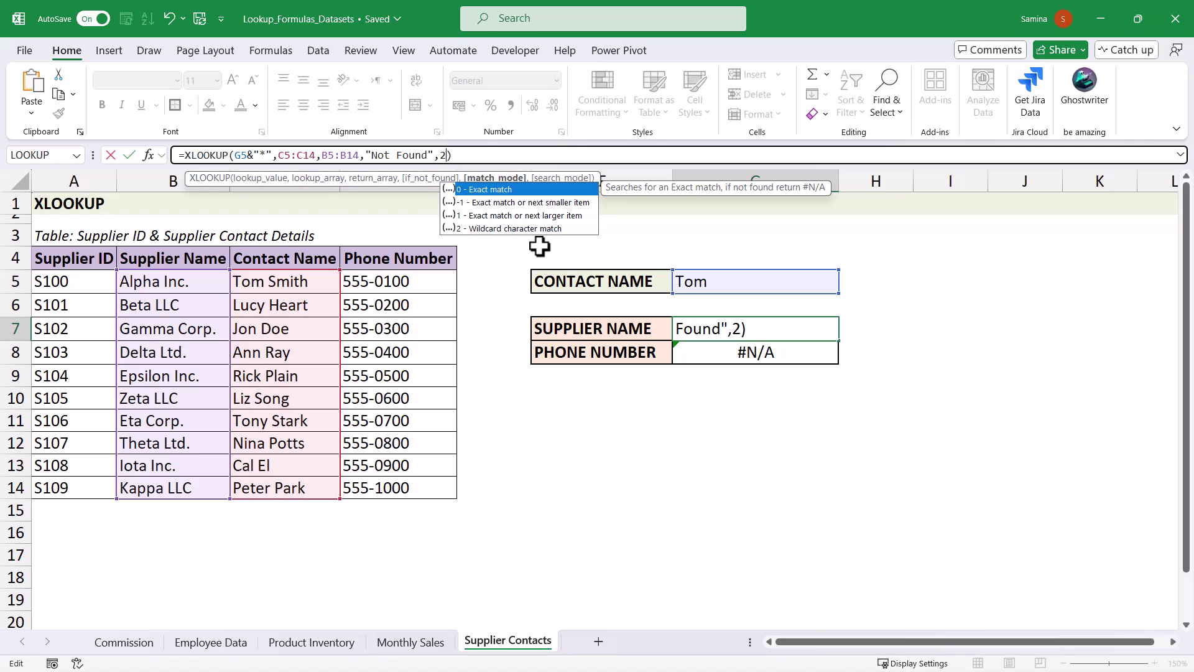
{"action": "key", "text": "Return"}
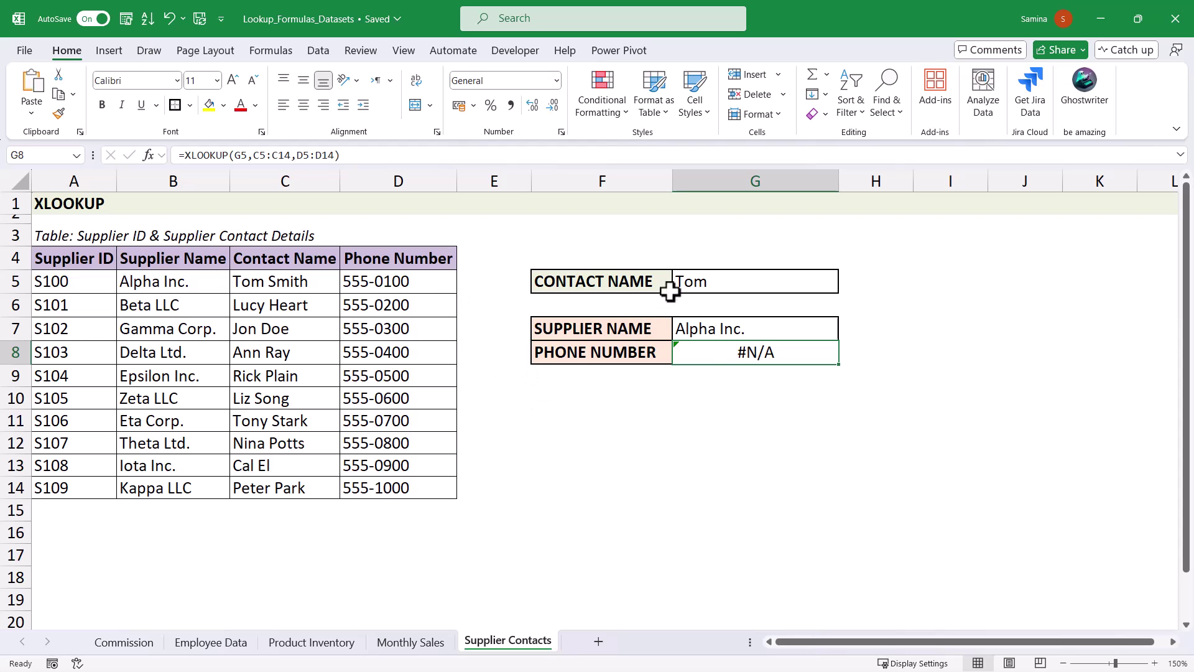
Enter a different first name in G5 and verify G7 returns Delta Ltd. from row 8
{"action": "left_click", "coordinate": [703, 288]}
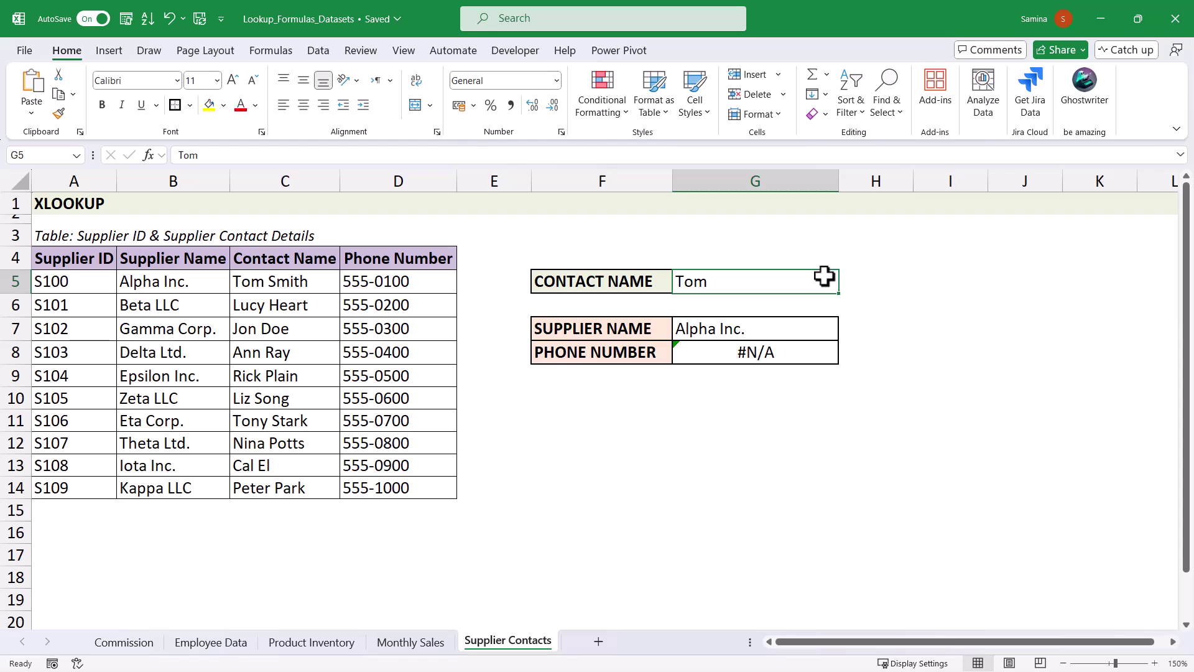
{"action": "type", "text": "Ann"}
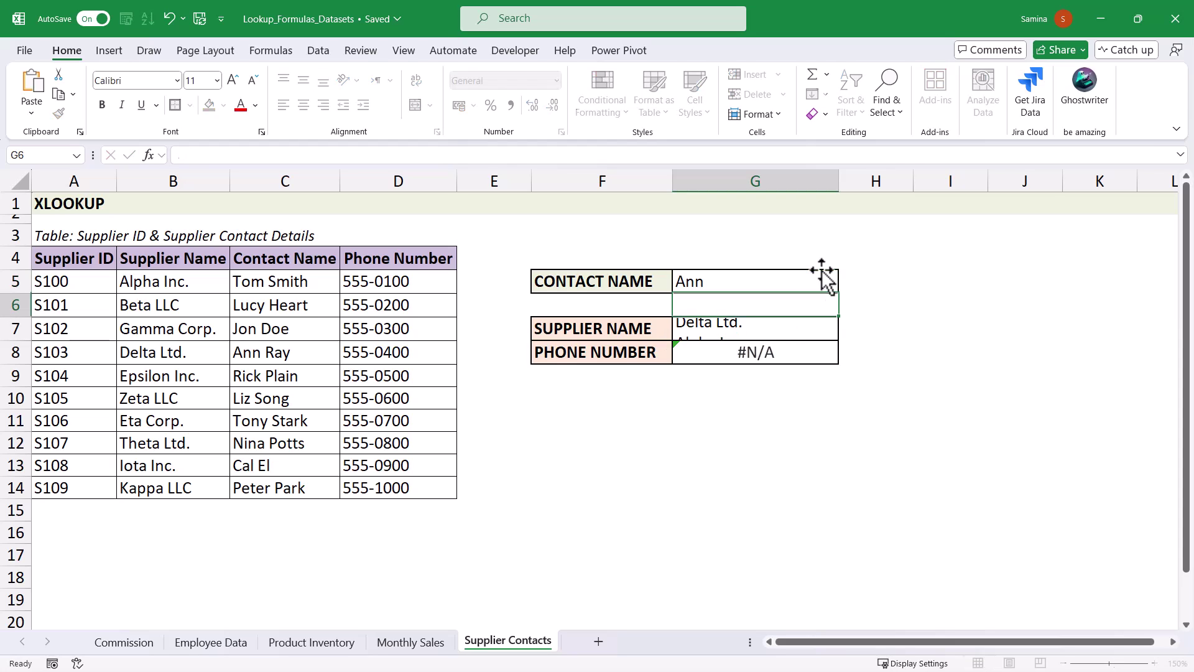
{"action": "key", "text": "Return"}
{"action": "left_click_drag", "start_coordinate": [132, 350], "coordinate": [417, 345]}
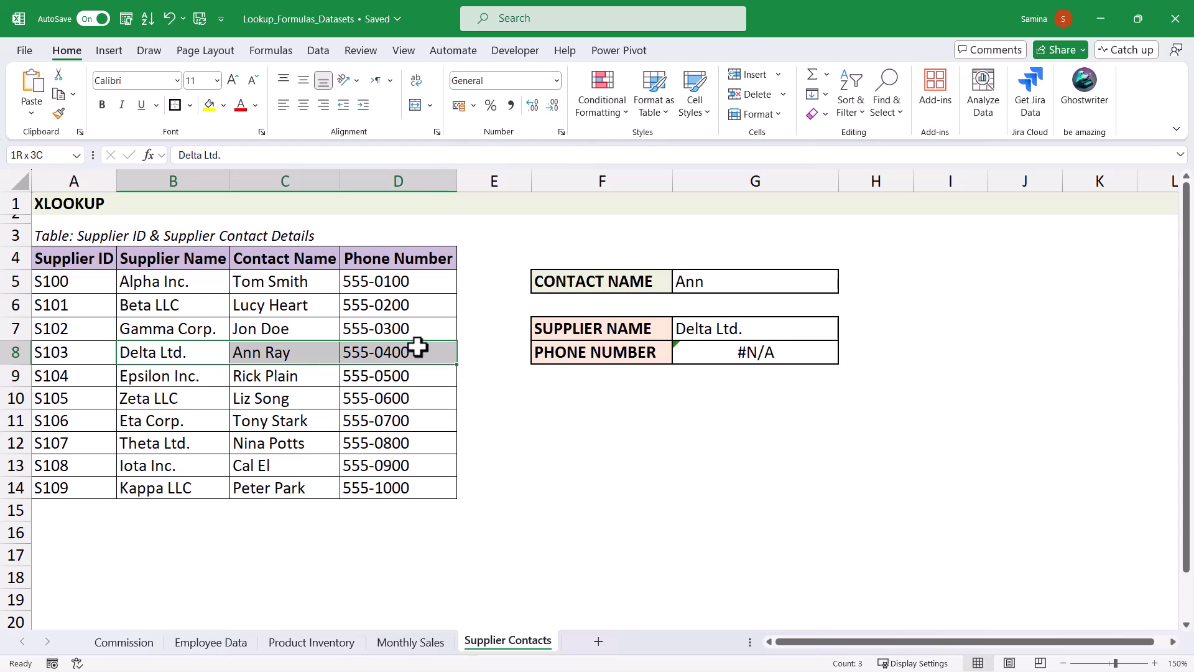
{"action": "left_click", "coordinate": [740, 334]}
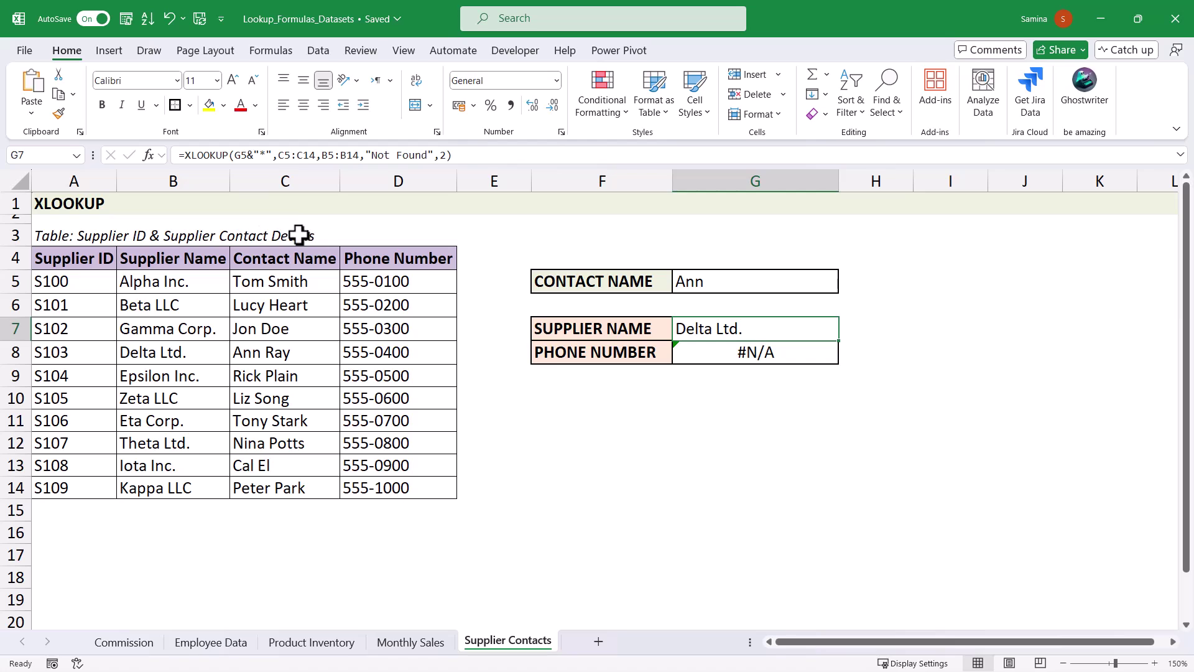
Bring the horizontal S100–S109 supplier table into view and select the SUPPLIER NAME result cell J11
{"action": "left_click", "coordinate": [659, 417]}
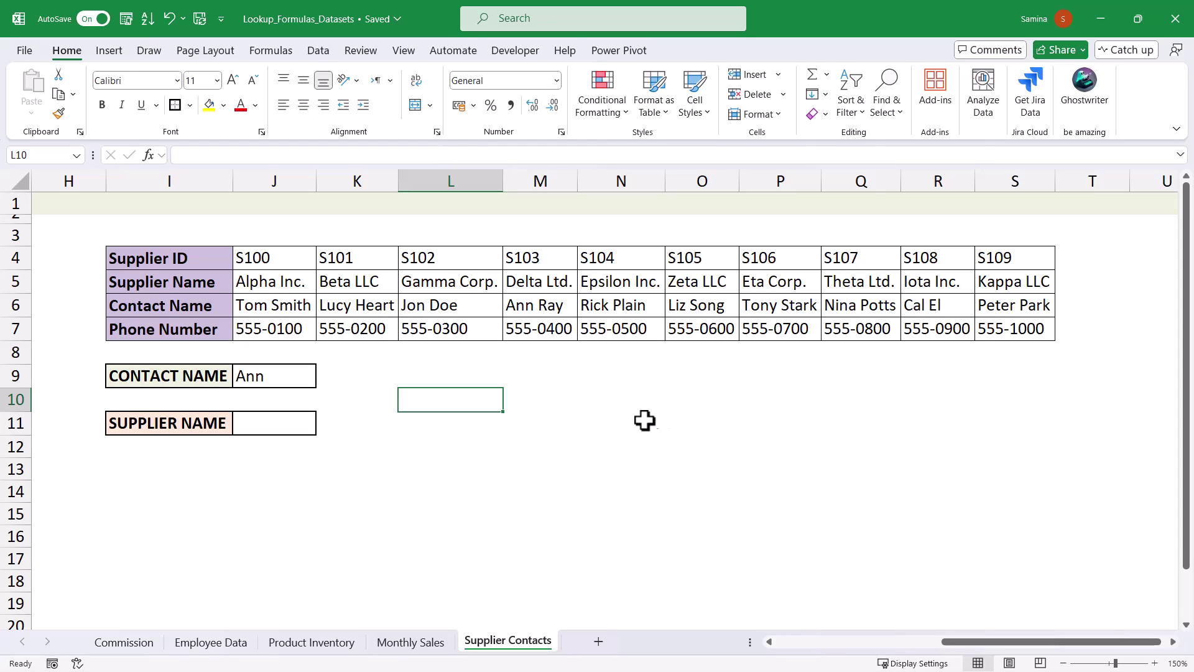
{"action": "left_click", "coordinate": [356, 370]}
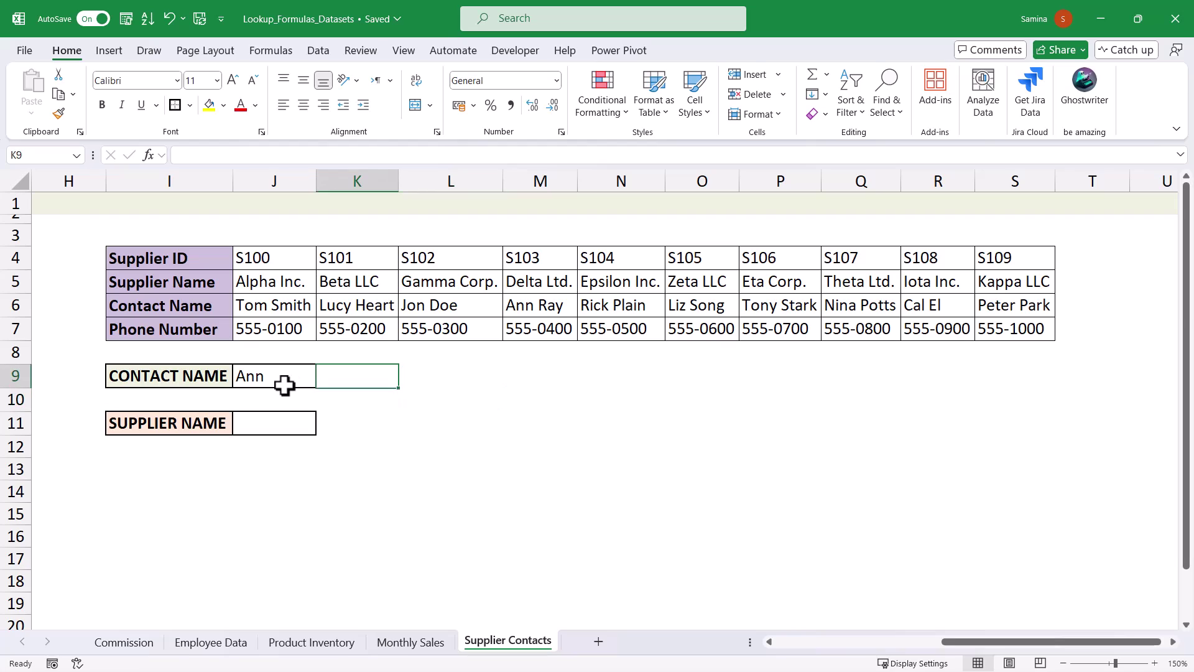
{"action": "left_click", "coordinate": [282, 382]}
{"action": "left_click", "coordinate": [262, 423]}
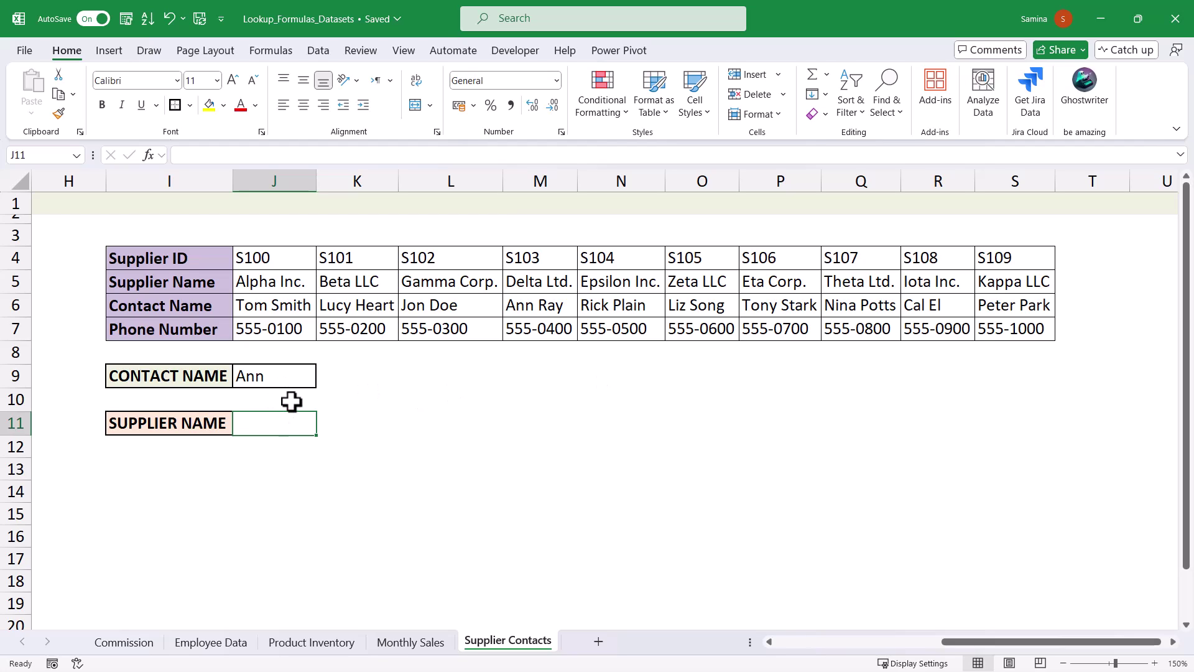
Enter =XLOOKUP(J9,J6:S6,J5:S5) in J11, matching the contact row and returning the supplier-name row
{"action": "type", "text": "xlo"}
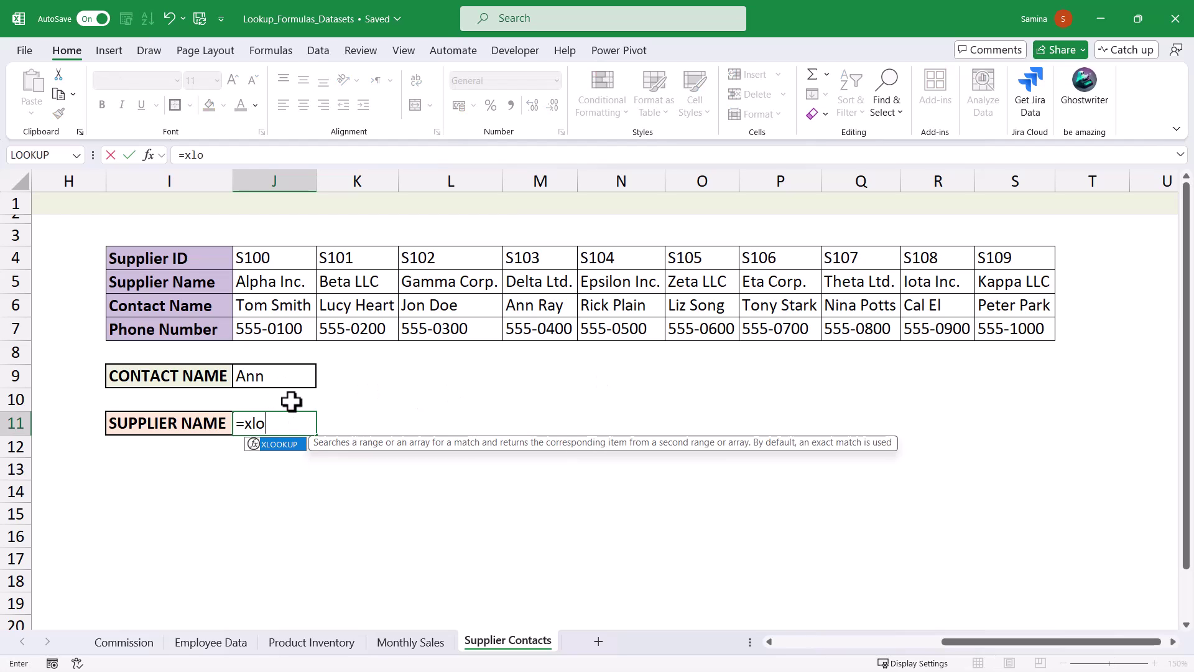
{"action": "key", "text": "Tab"}
{"action": "left_click", "coordinate": [288, 374]}
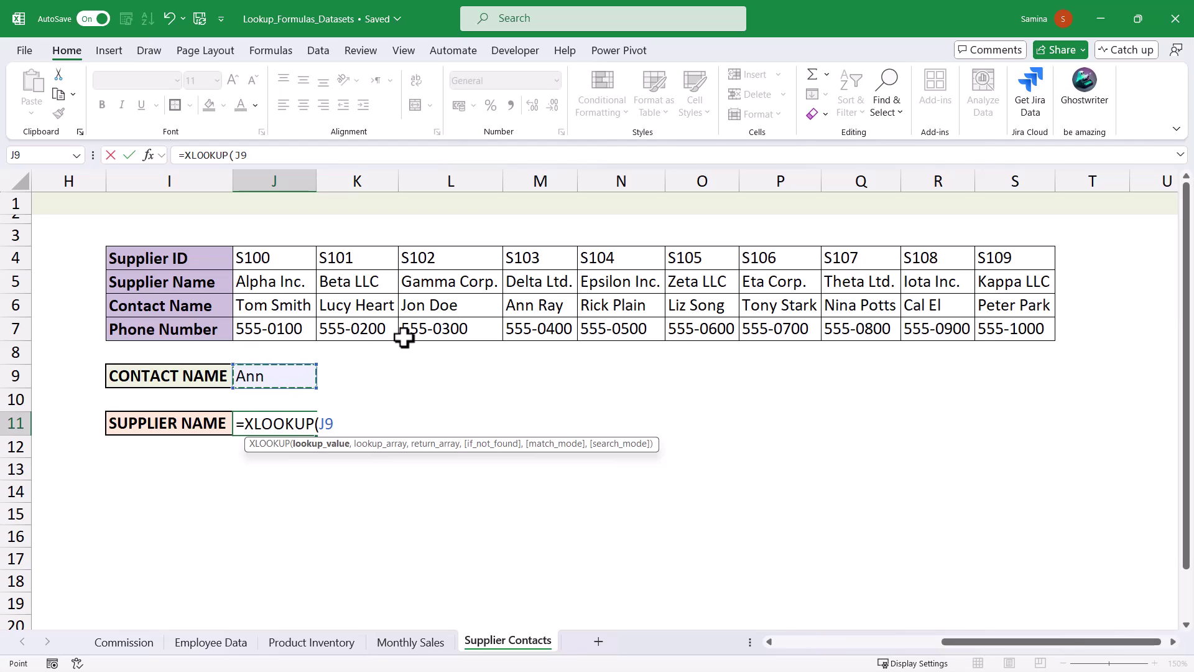
{"action": "type", "text": ","}
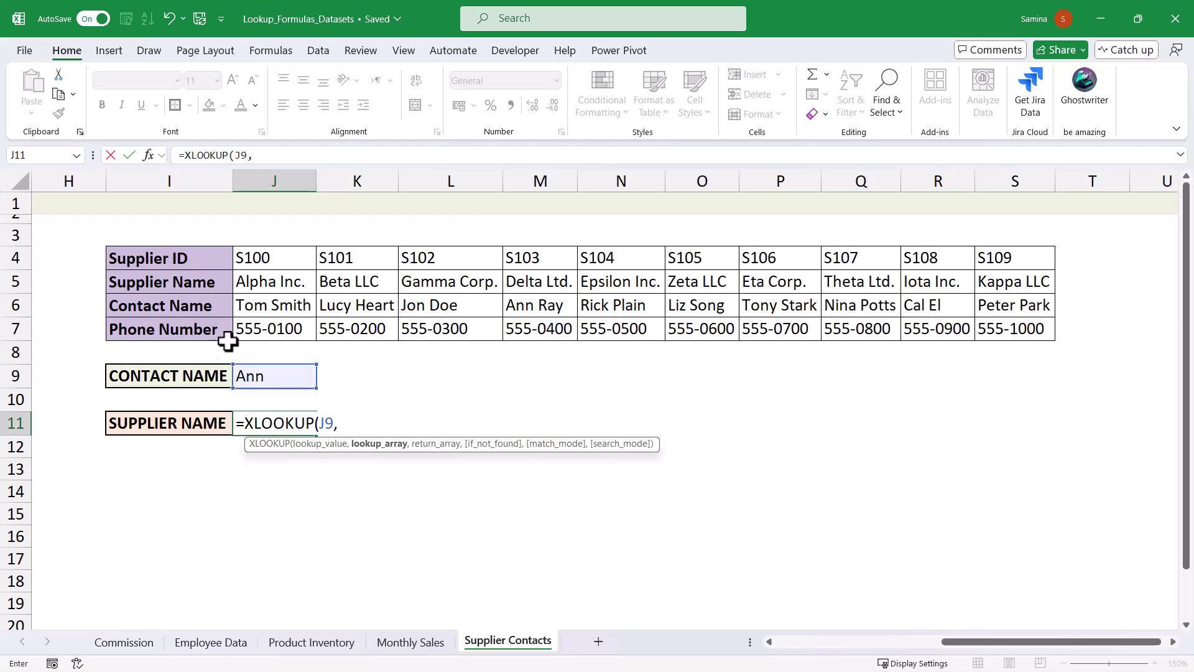
{"action": "left_click_drag", "start_coordinate": [248, 304], "coordinate": [1023, 309]}
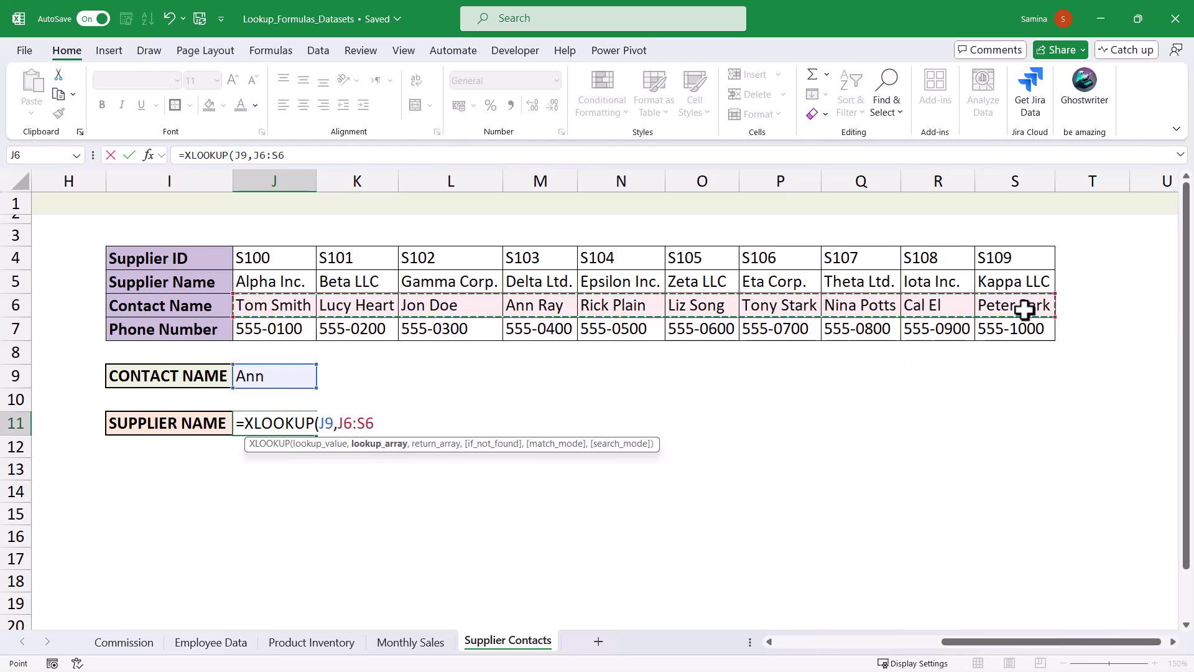
{"action": "type", "text": ","}
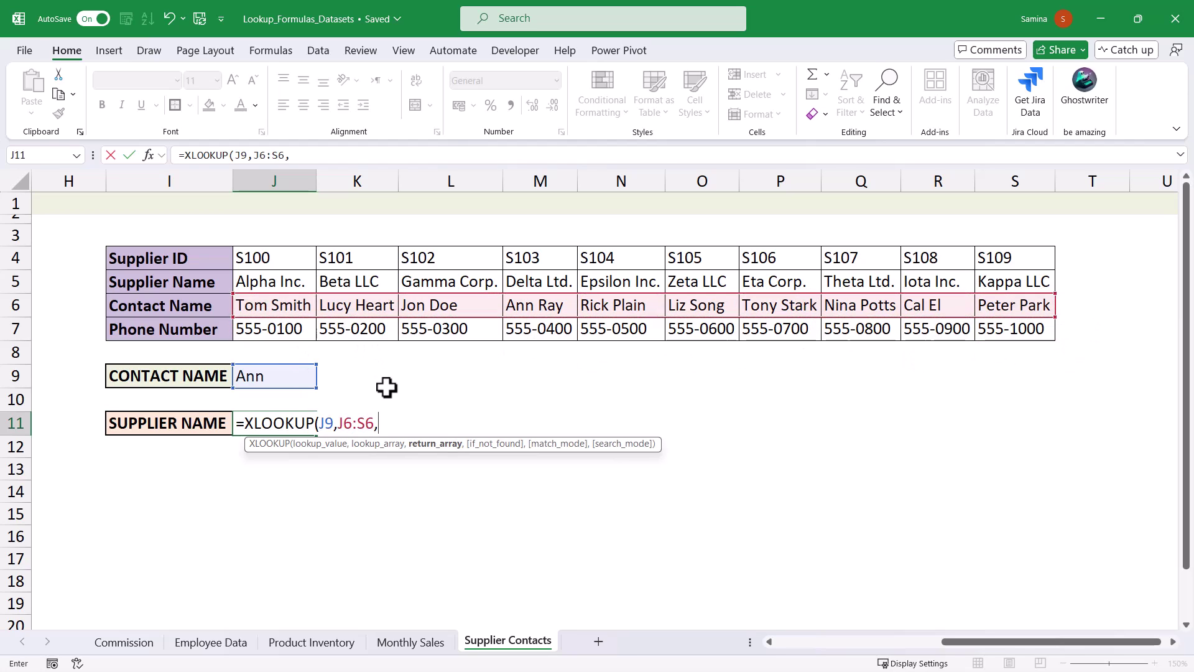
{"action": "left_click_drag", "start_coordinate": [260, 281], "coordinate": [1018, 286]}
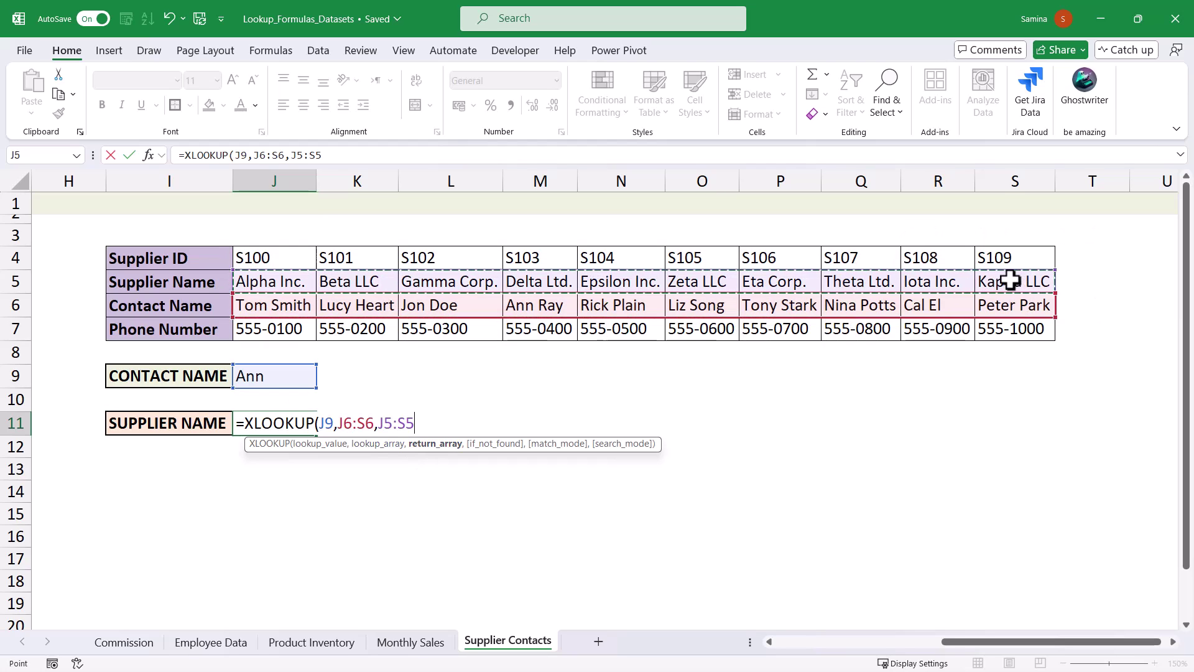
{"action": "type", "text": ")"}
{"action": "key", "text": "Return"}
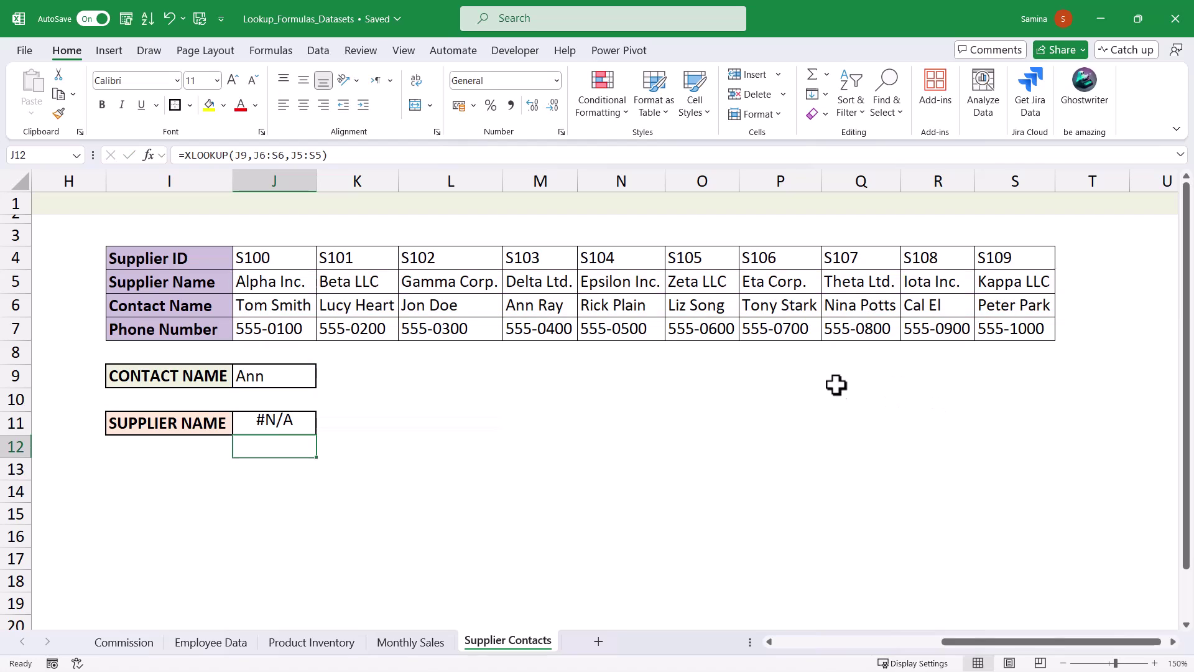
Add the contact's surname to the name in J9 so the J11 lookup returns Delta Ltd instead of #N/A
{"action": "left_click", "coordinate": [269, 421]}
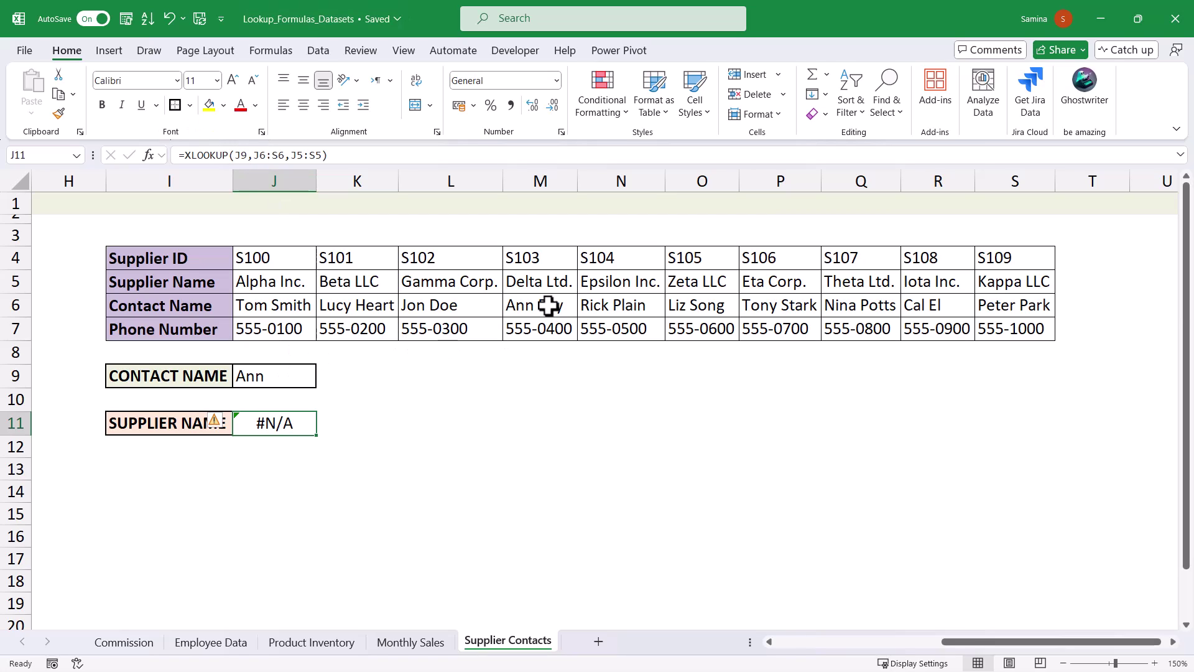
{"action": "left_click", "coordinate": [256, 374]}
{"action": "left_click", "coordinate": [310, 154]}
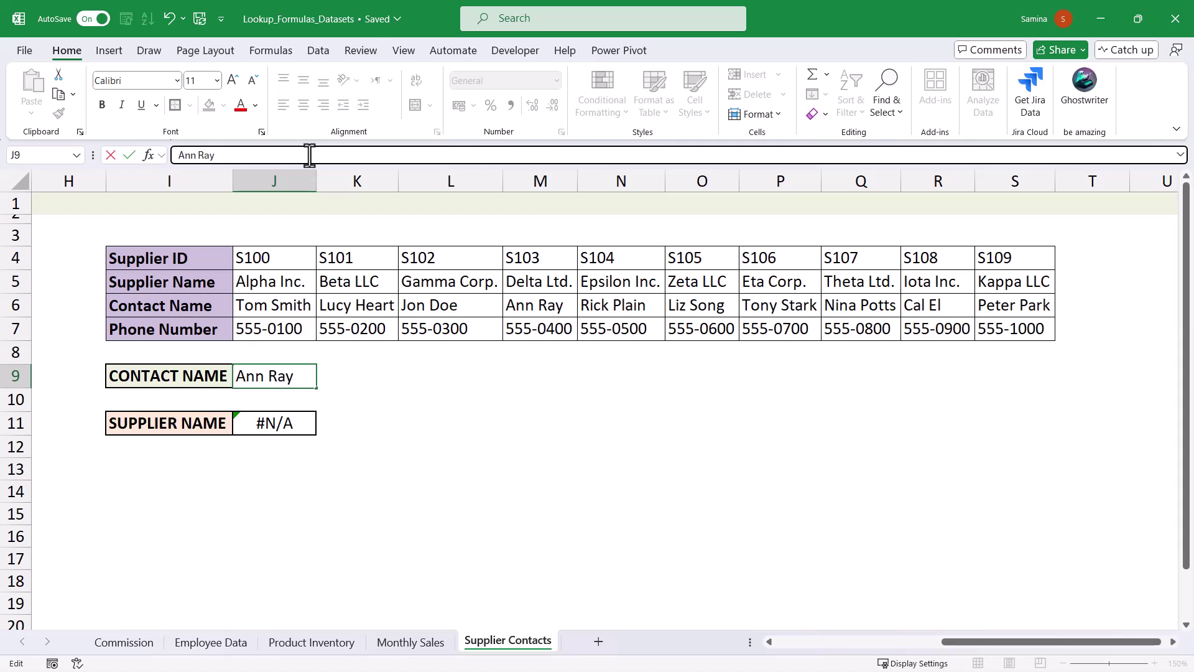
{"action": "type", "text": "Ray"}
{"action": "key", "text": "Return"}
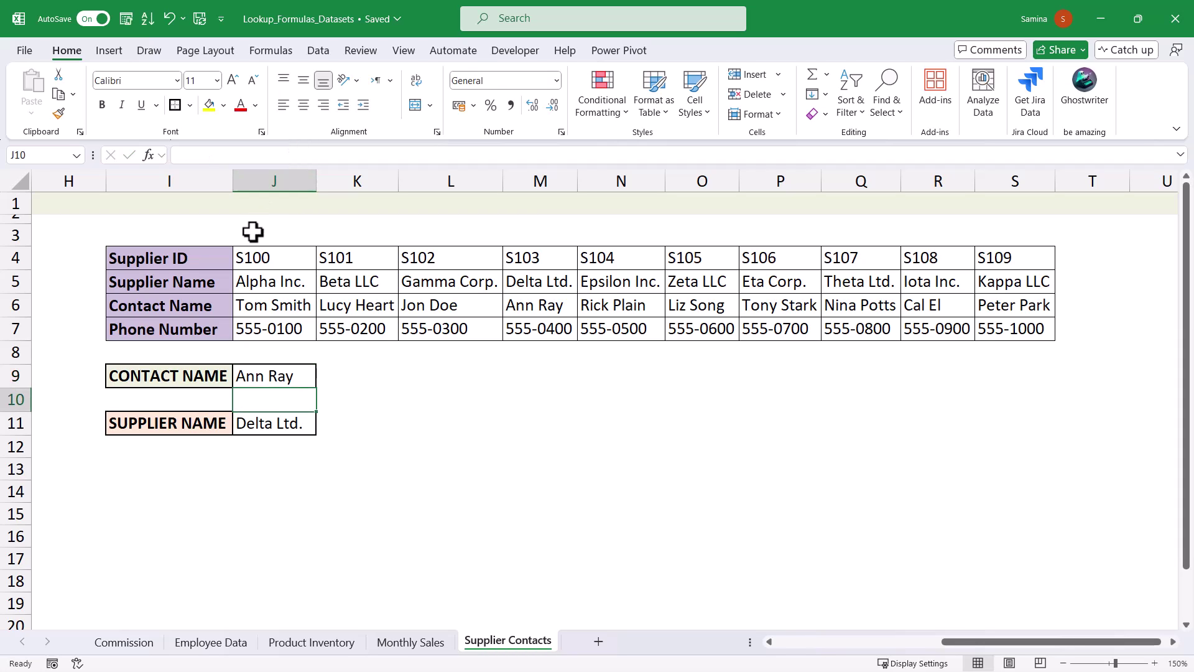
{"action": "left_click", "coordinate": [274, 463]}
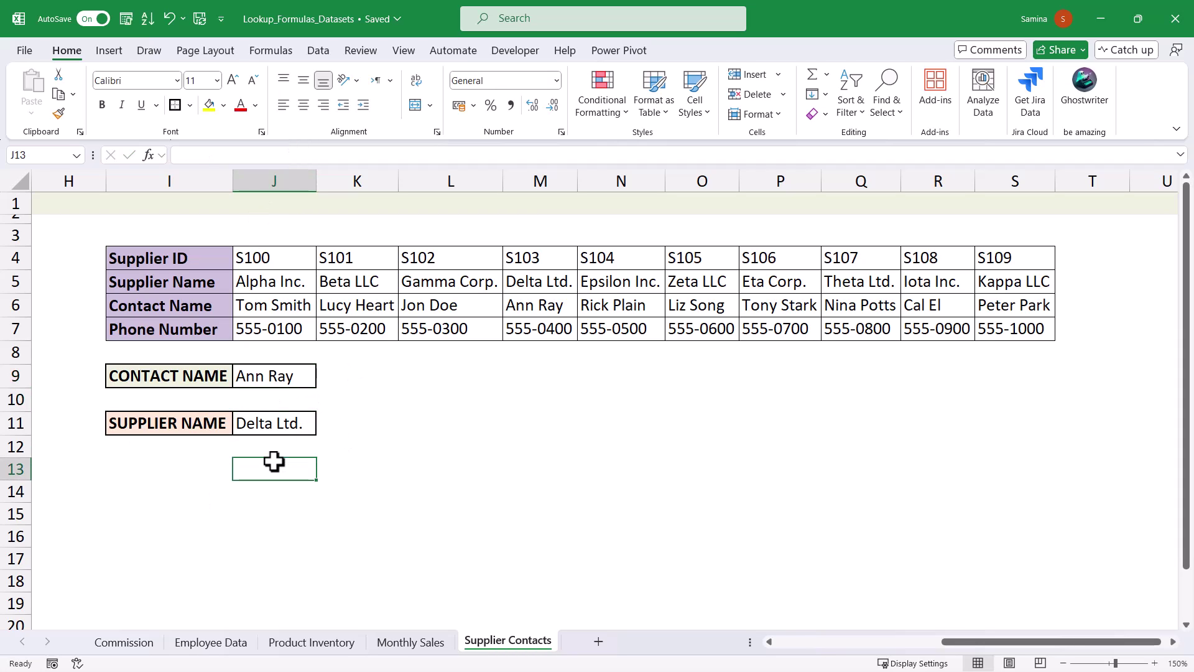